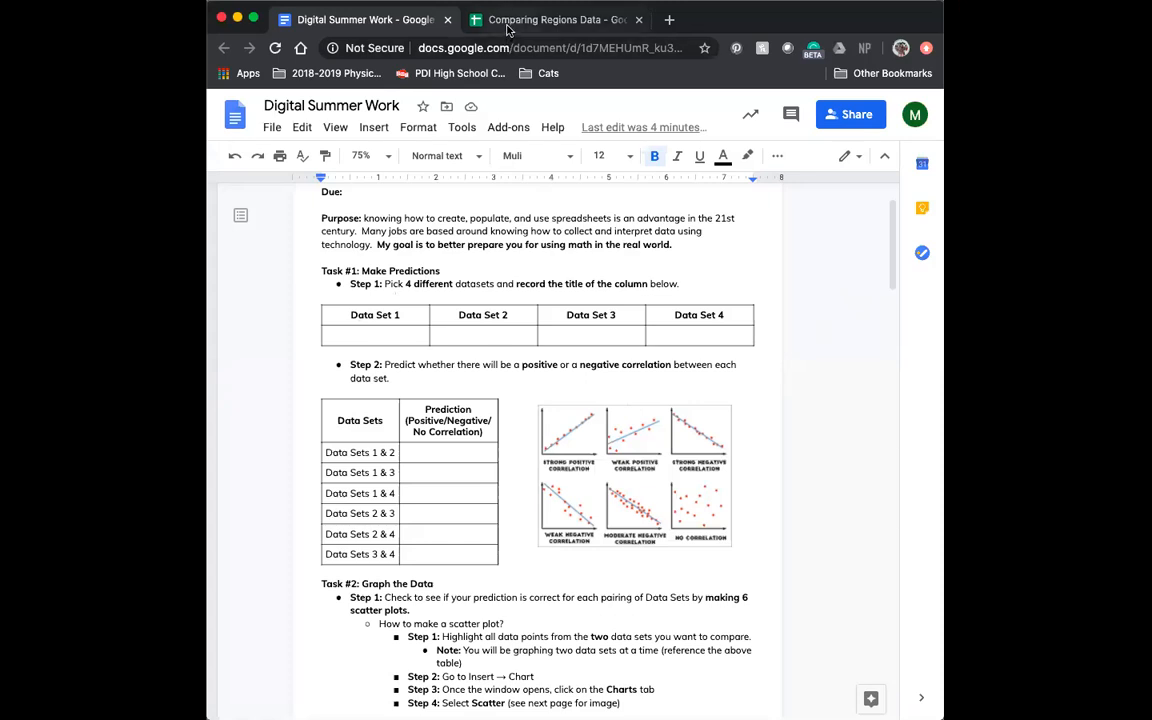
- Open the Comparing Regions Data spreadsheet and browse the USA DATA column headings for data sets to compare
click(507, 27)
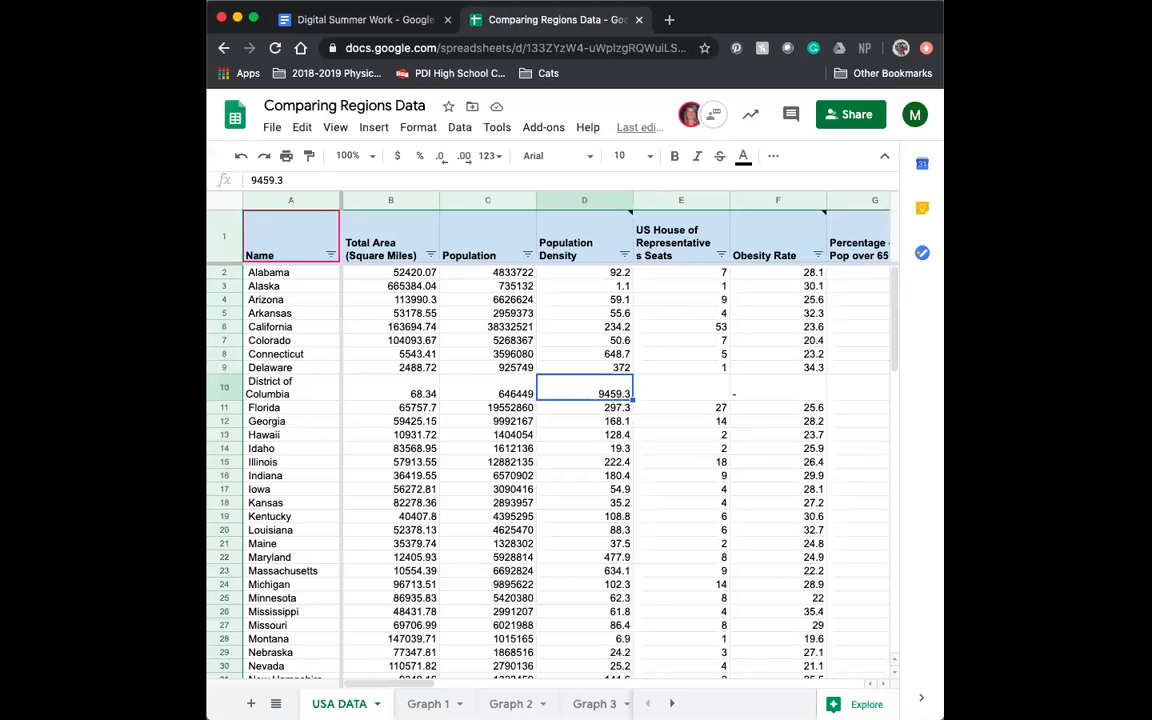
drag(943, 560, 1021, 560)
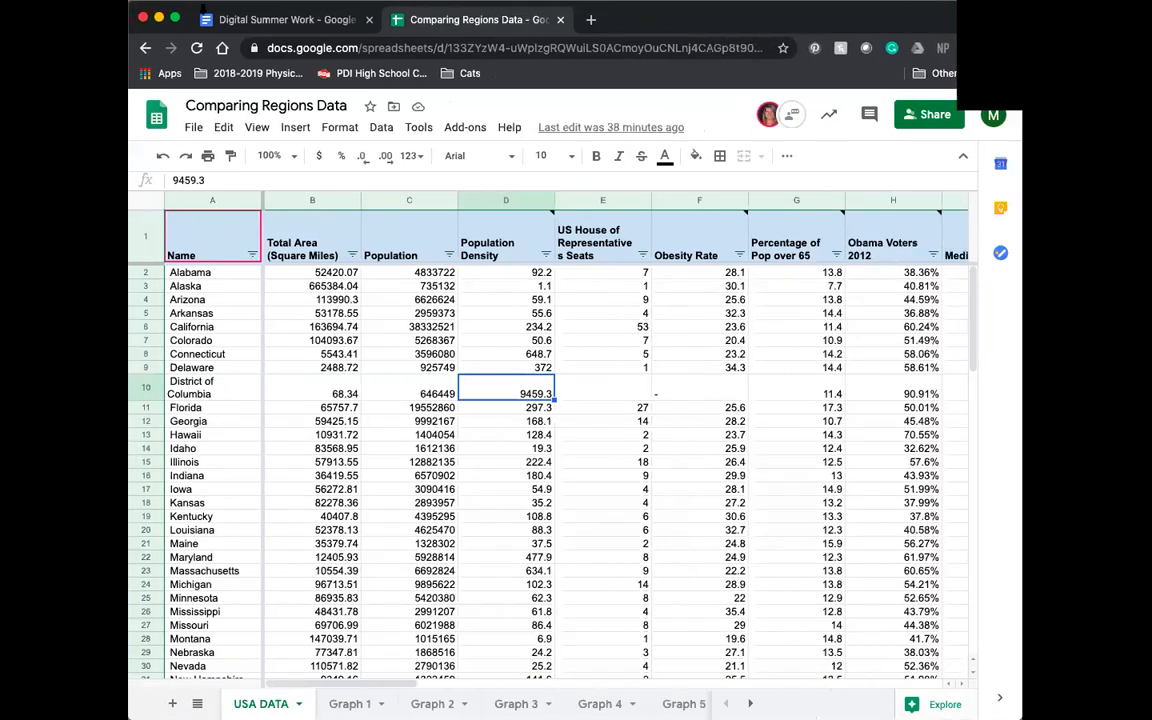
click(175, 19)
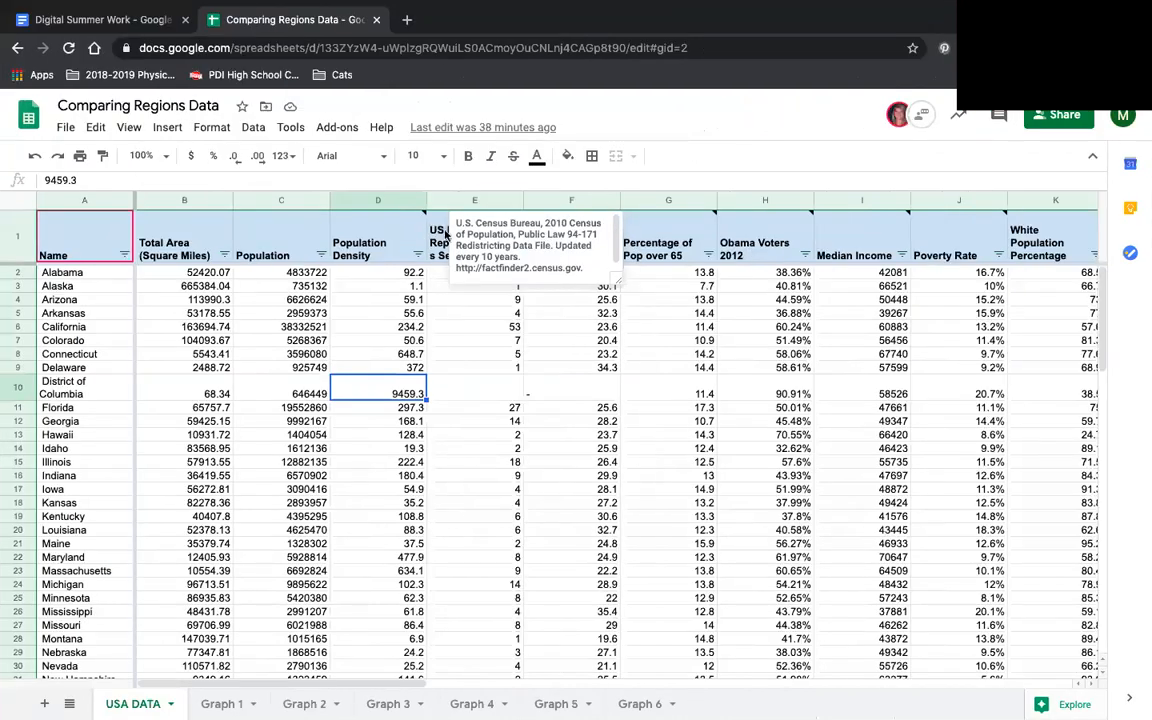
click(675, 256)
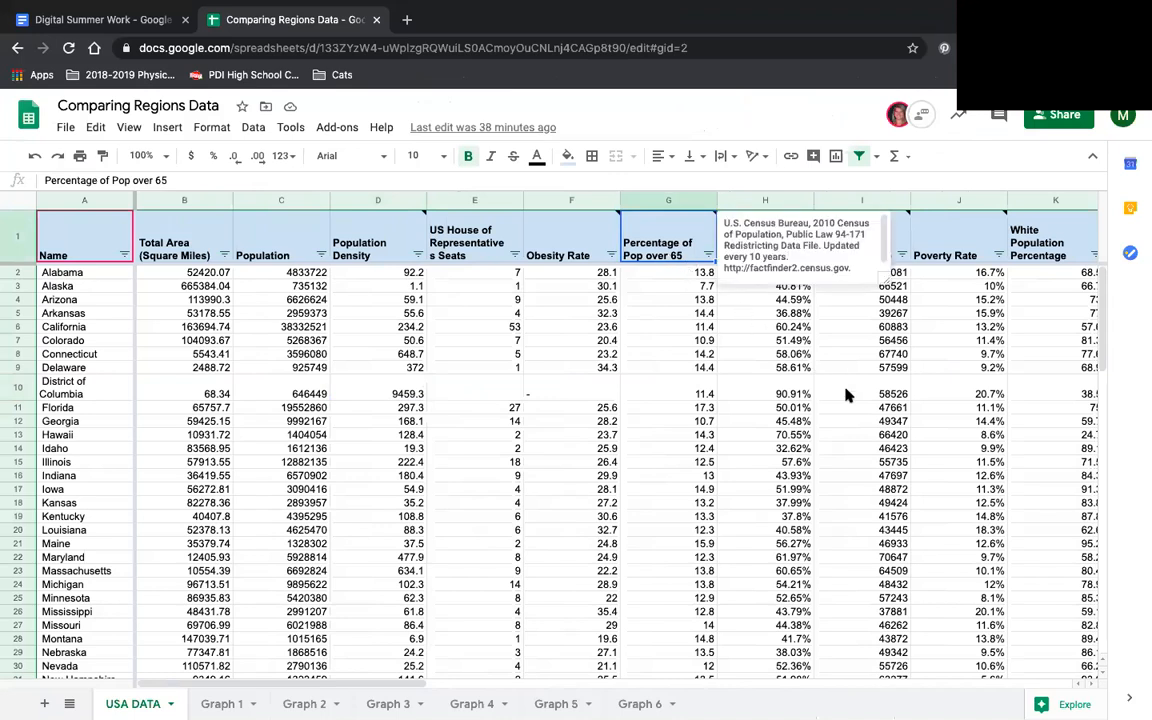
mouse_move(565, 260)
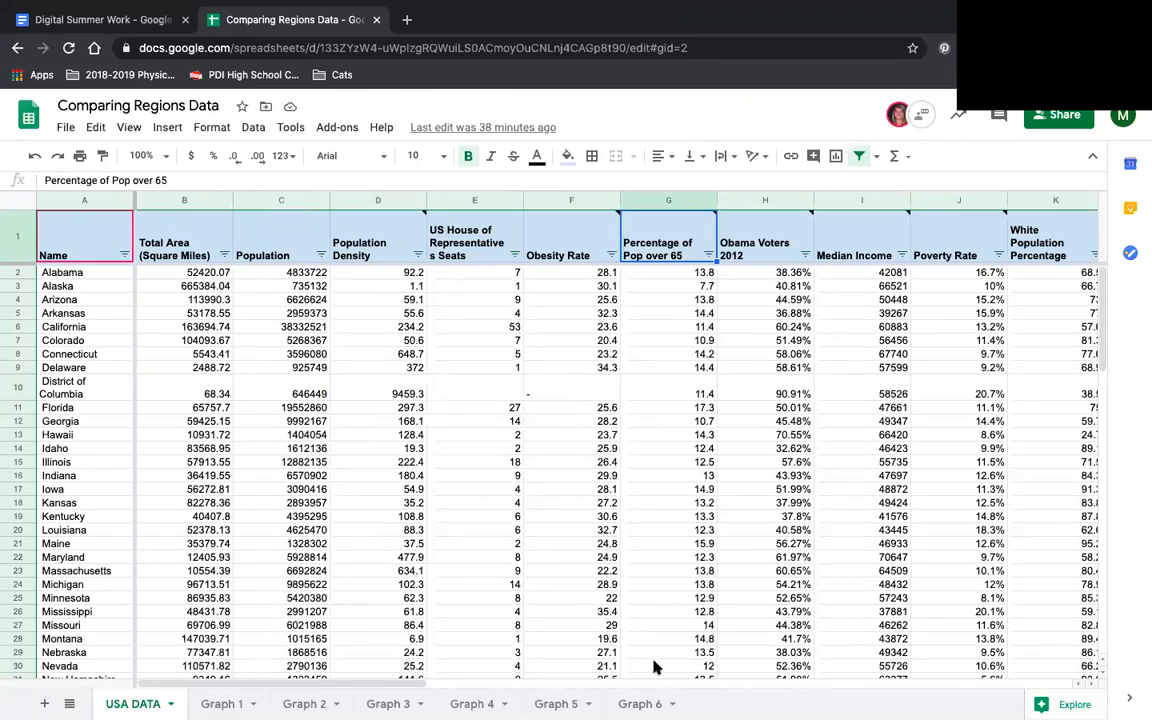
drag(375, 686, 681, 660)
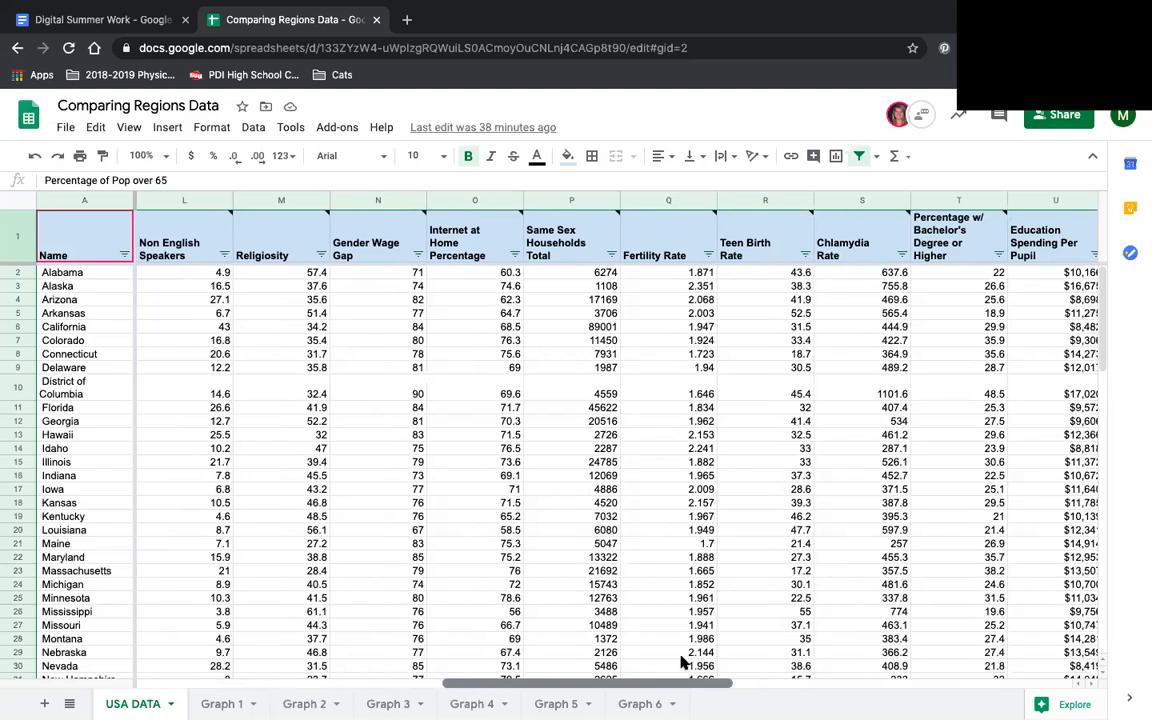
drag(681, 661, 786, 662)
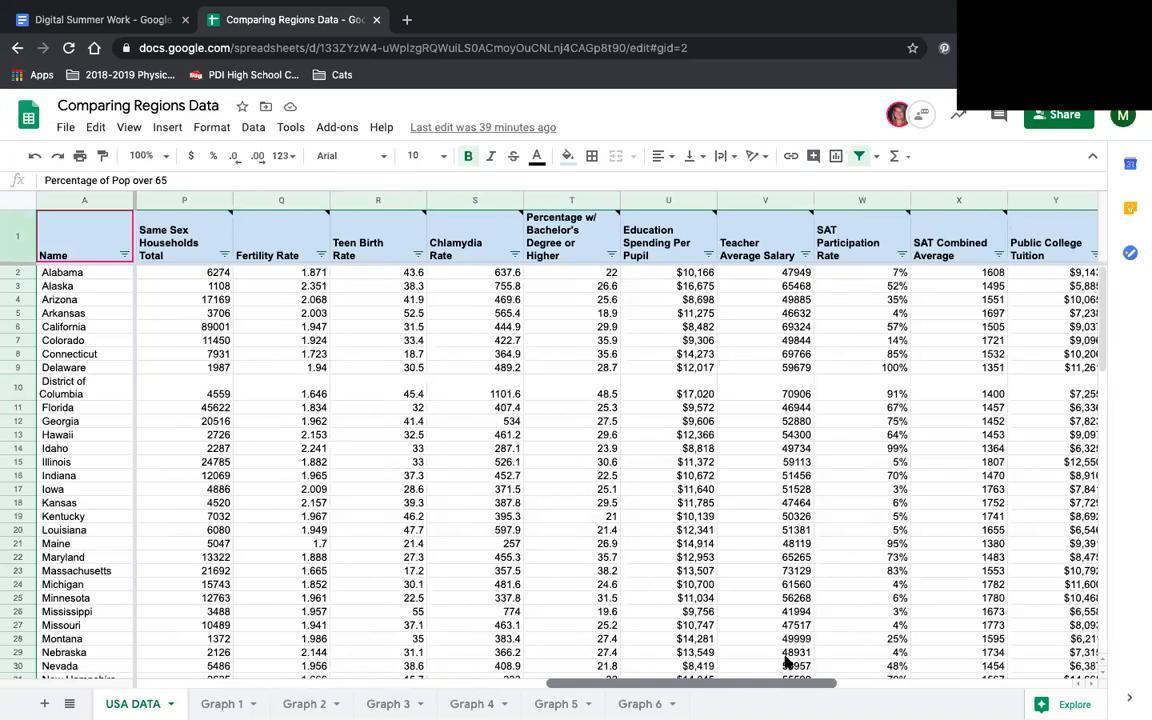
drag(787, 664, 724, 664)
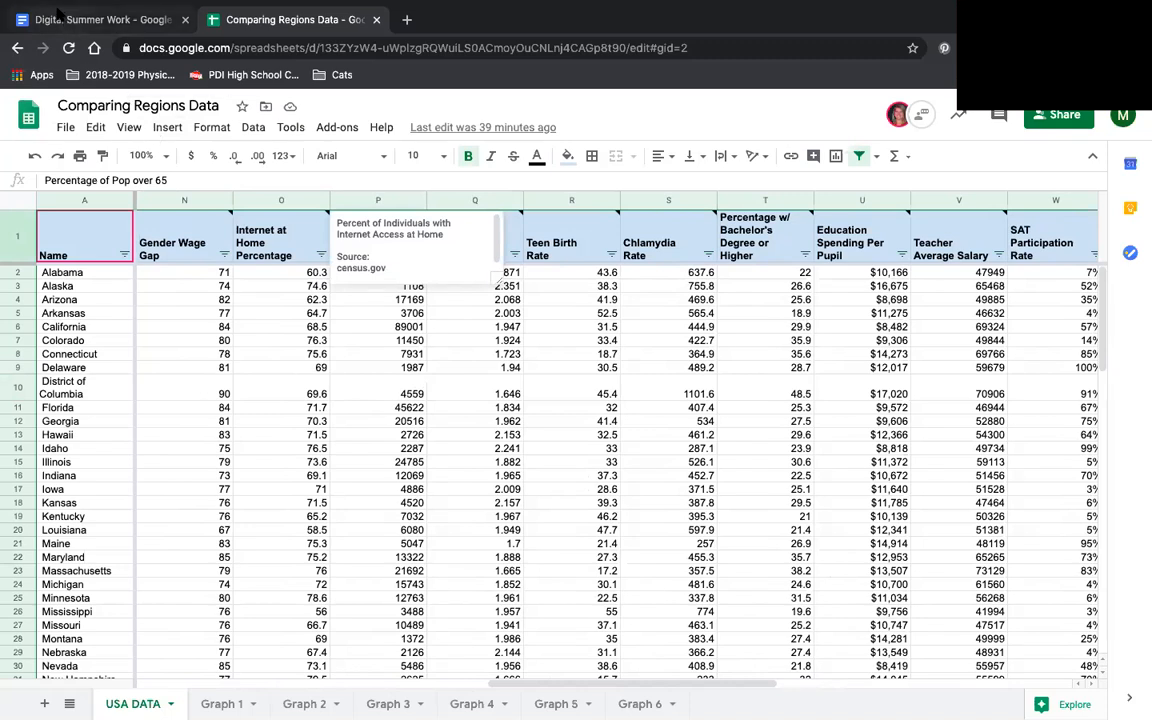
- Record "Teen Birth Rate" under Data Set 1 in the Task #1 table of the Digital Summer Work document
click(58, 19)
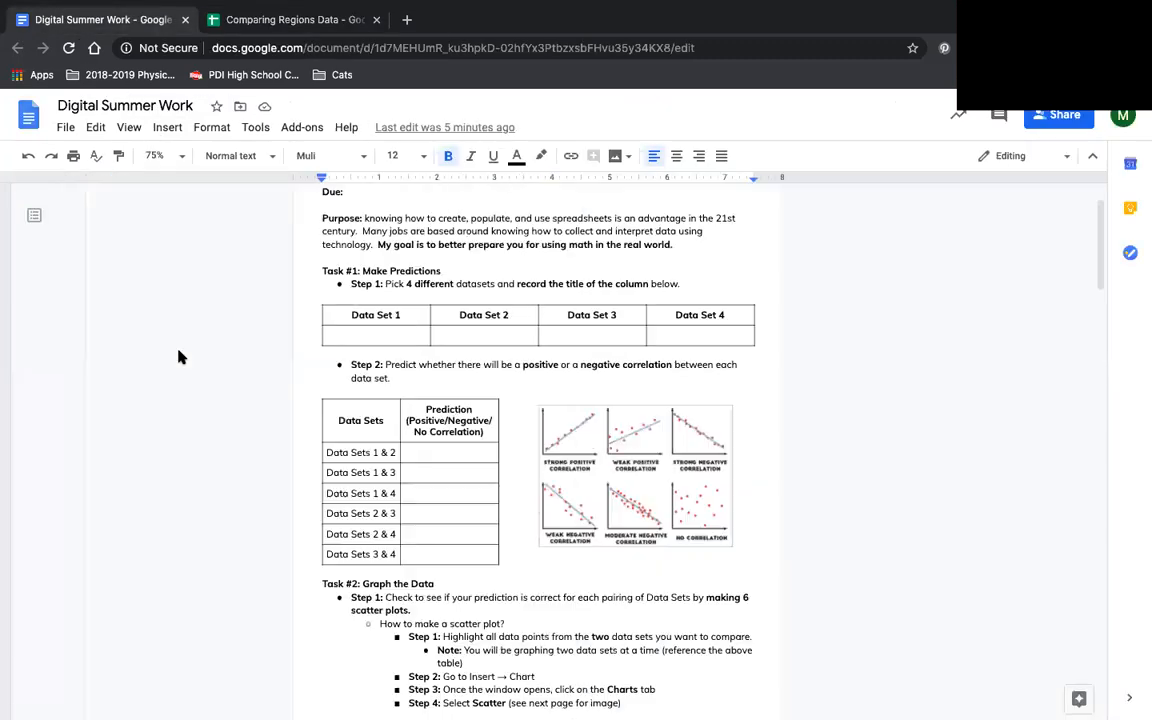
click(296, 19)
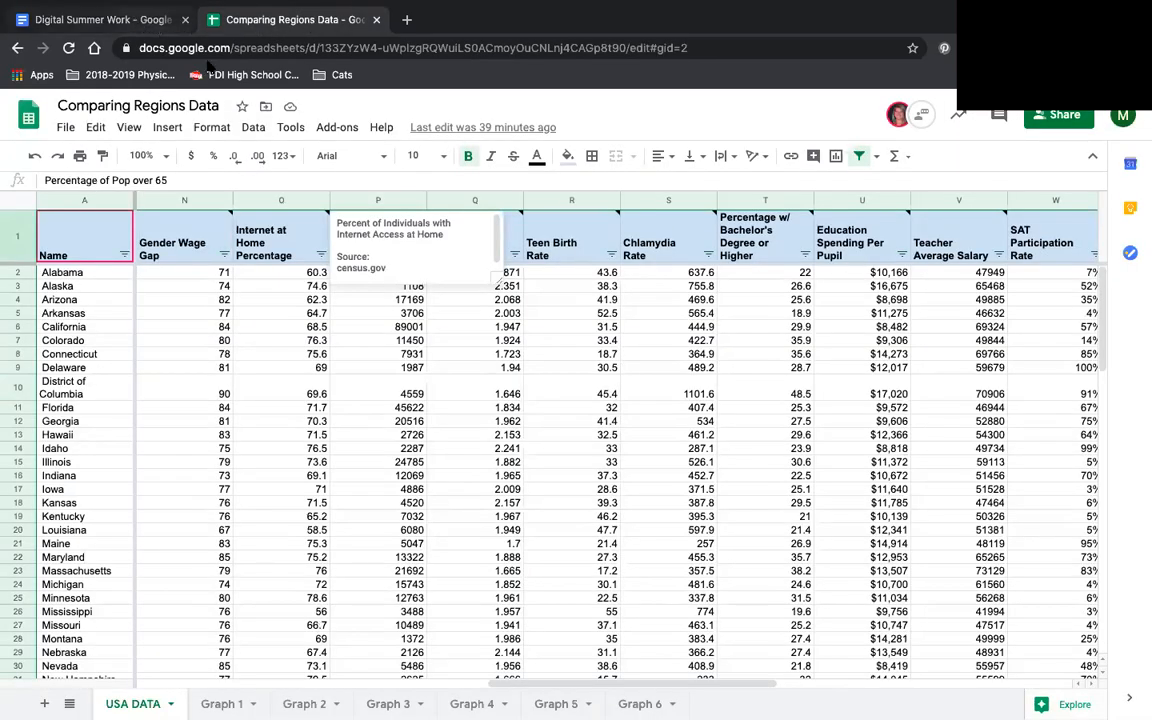
click(125, 20)
double_click(409, 334)
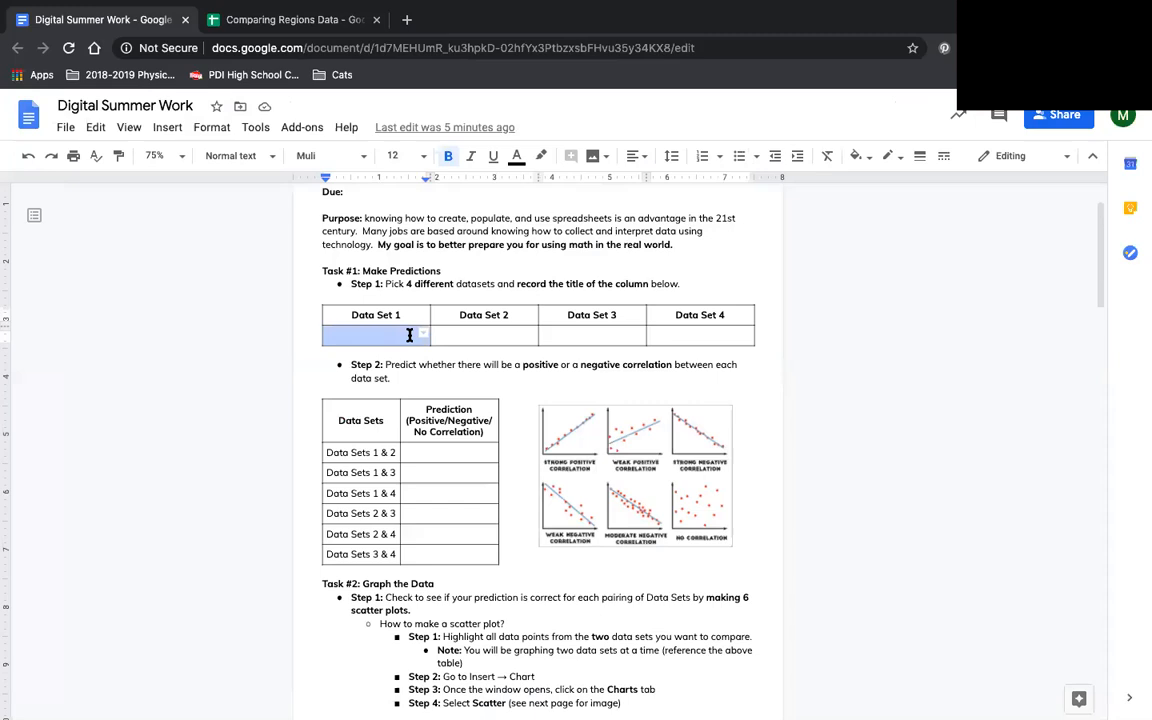
click(410, 335)
text(T)
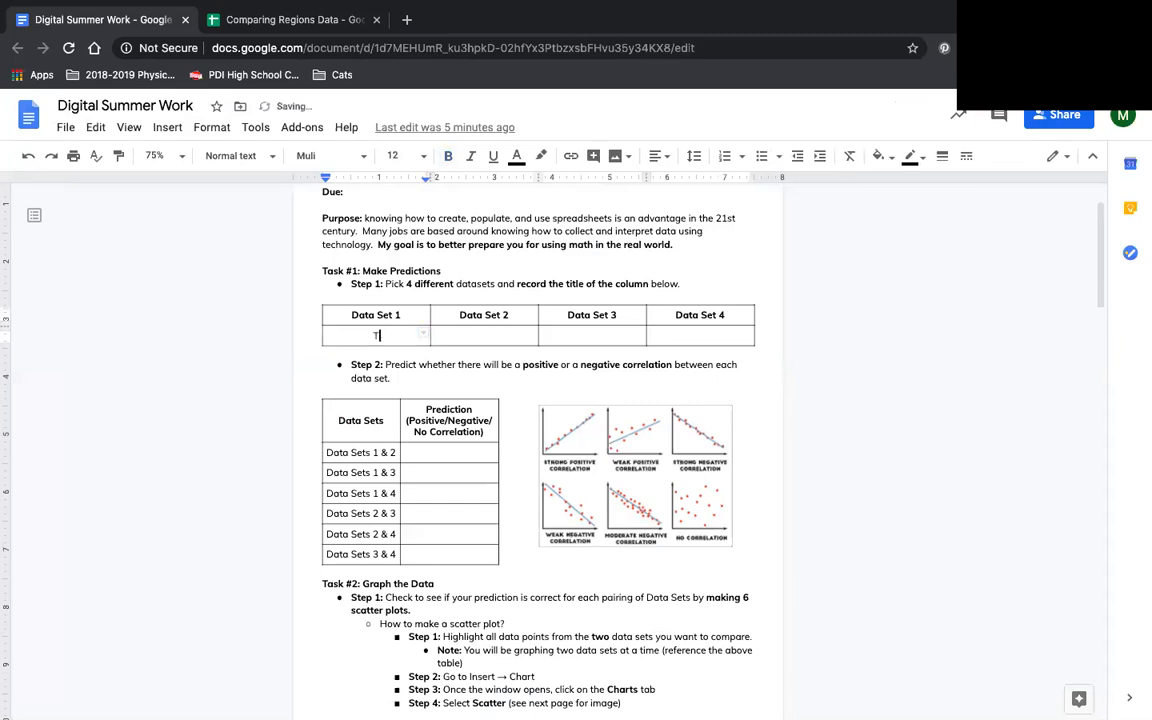
text(een Birth Rate)
- Find a second column in the spreadsheet and record "SAT Participation Rate" under Data Set 2 in the document's table
click(322, 20)
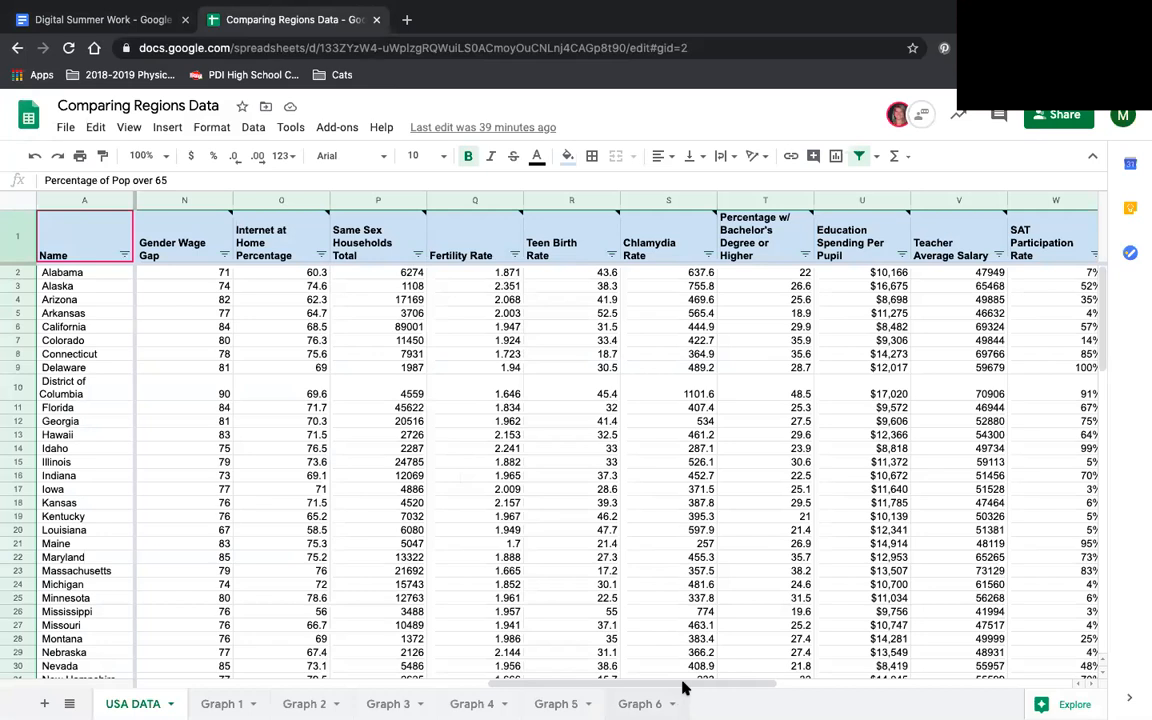
drag(689, 686, 755, 684)
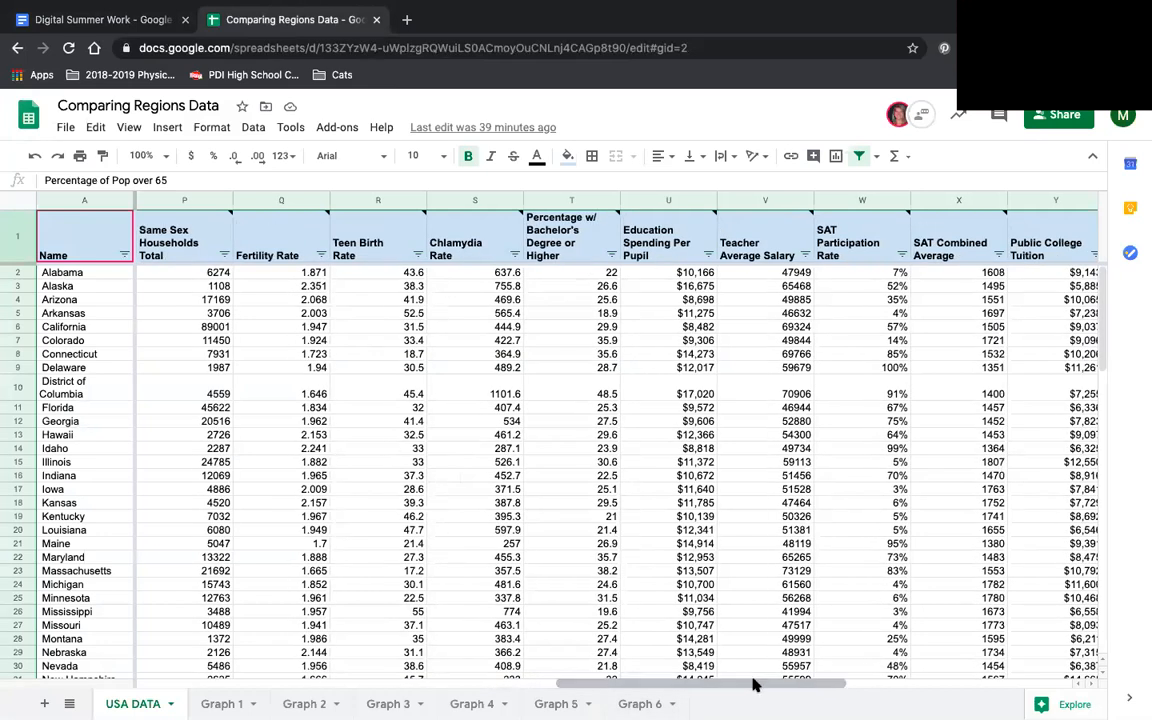
click(58, 15)
click(495, 335)
text(SAT Participation Rate)
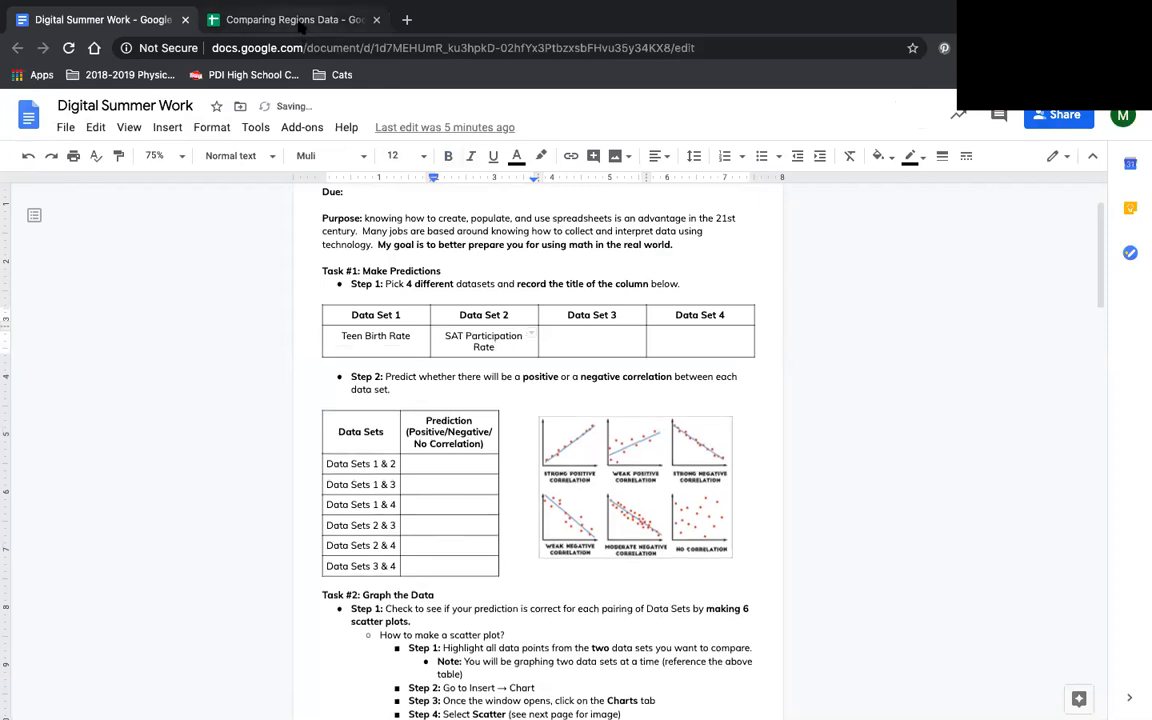
- Find a third column in the spreadsheet and record "Starbucks Locations" under Data Set 3 in the document's table
click(300, 21)
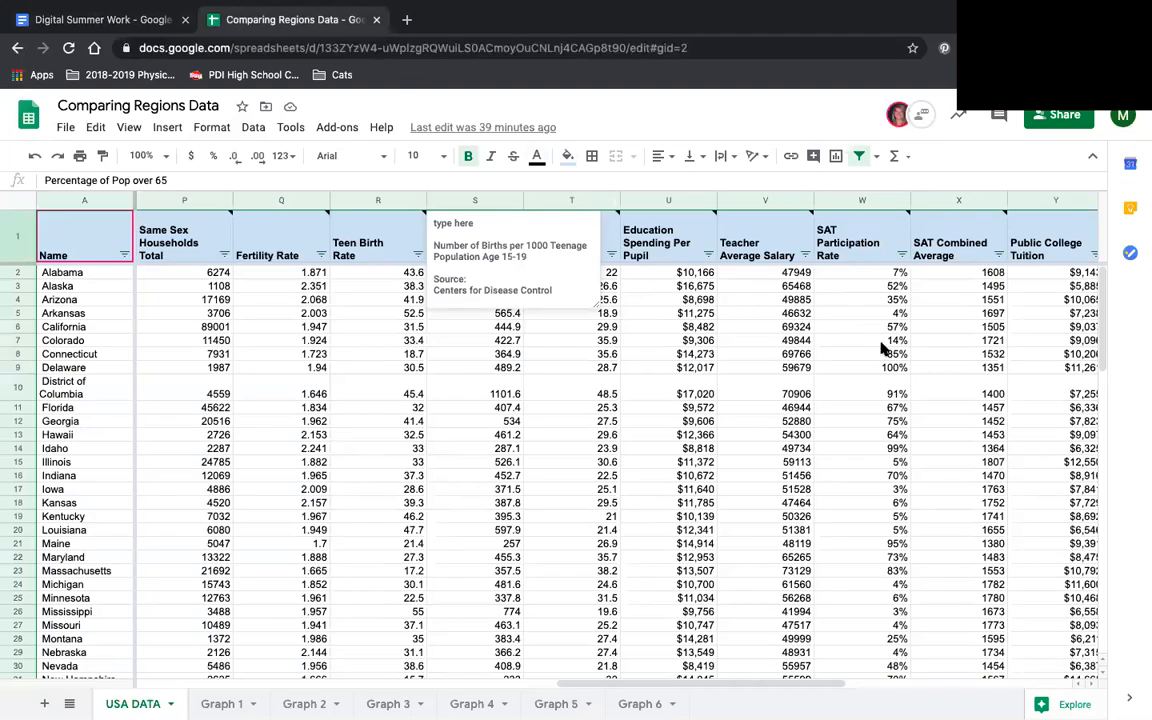
drag(656, 687, 829, 672)
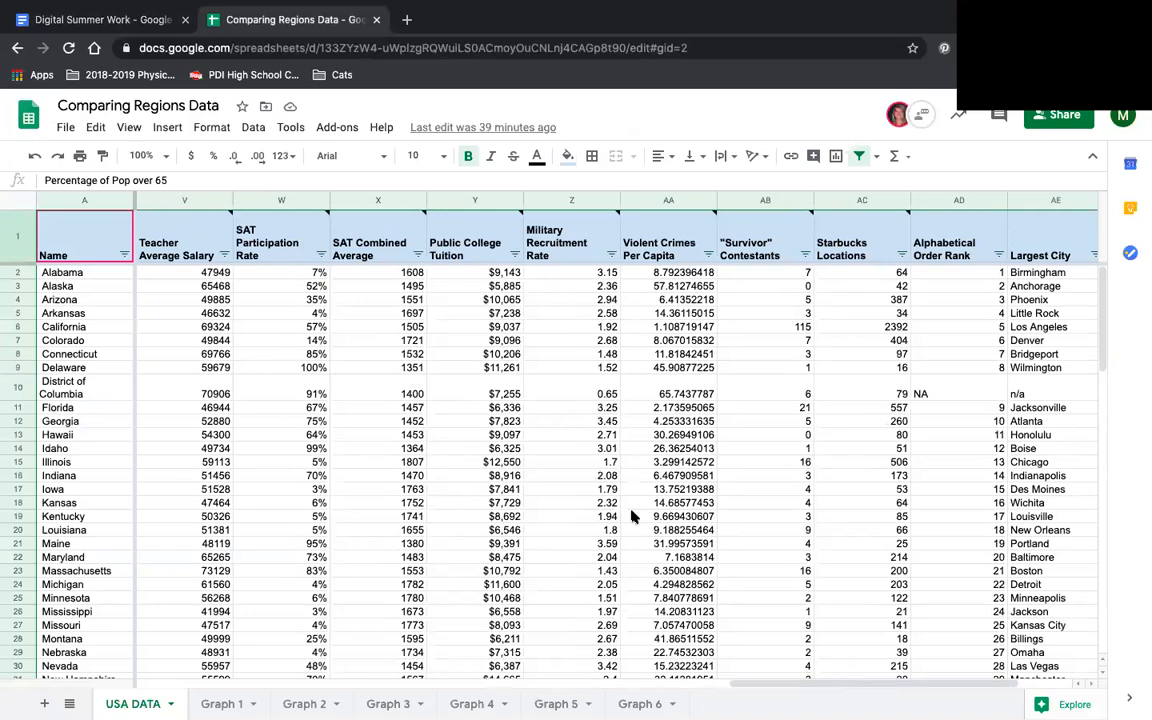
click(103, 22)
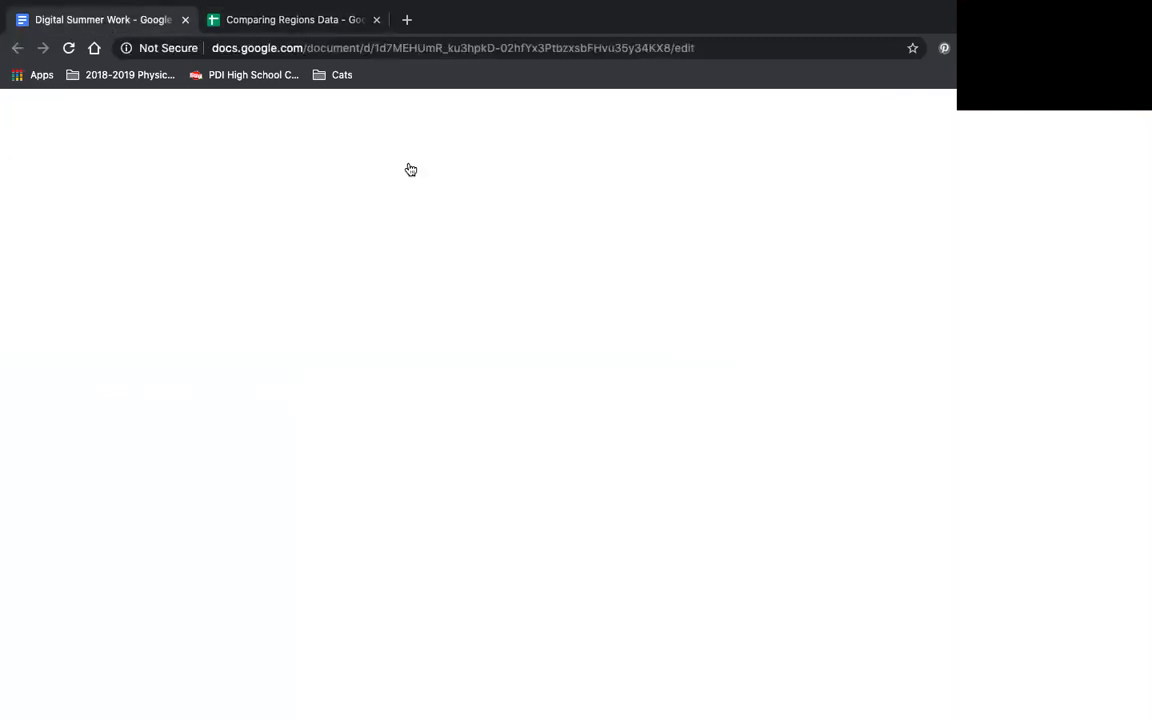
click(584, 340)
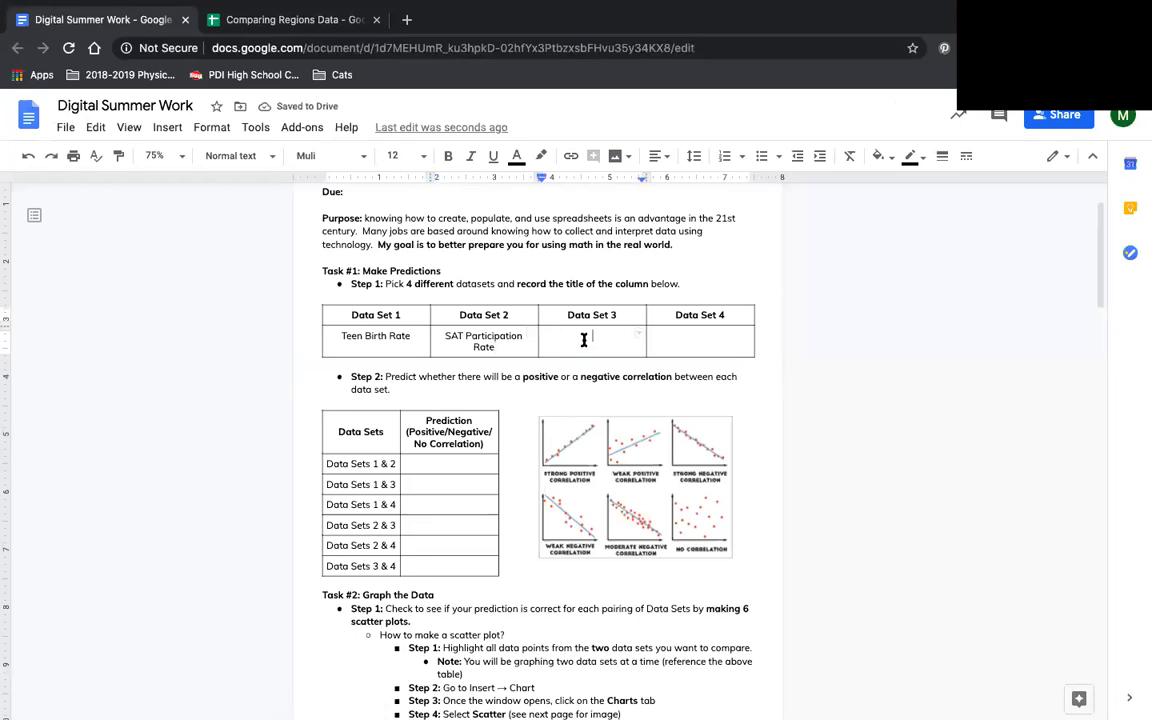
text(Starbucks Locations)
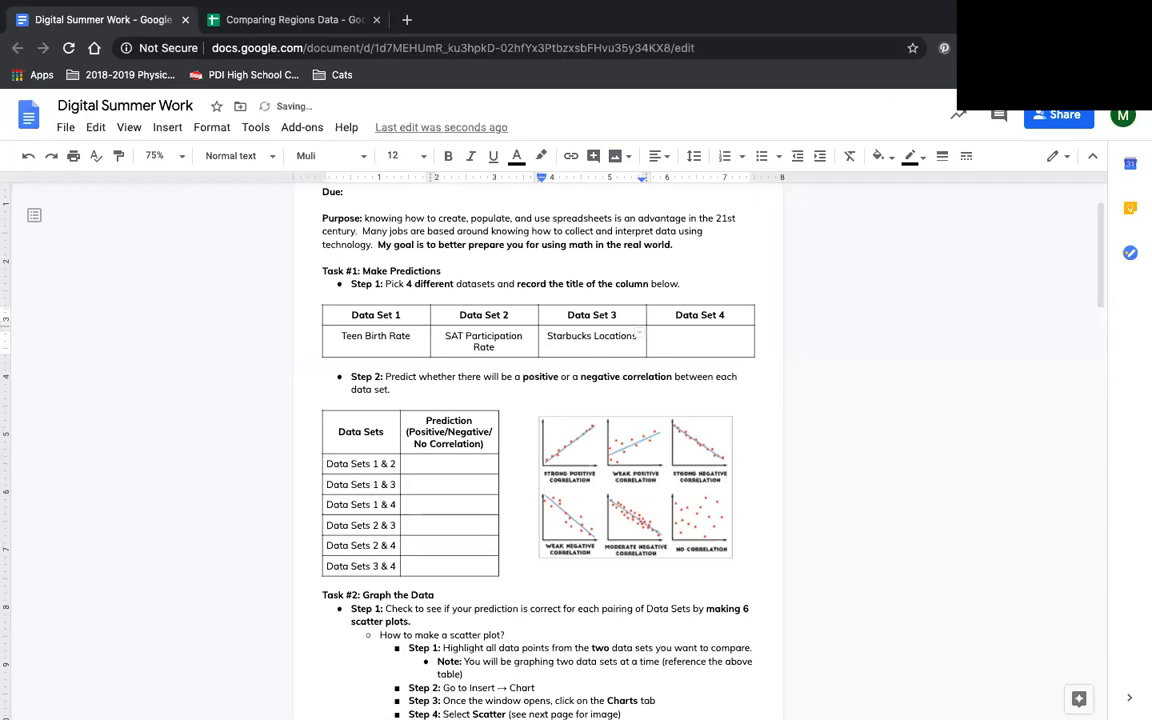
- Pick a fourth column from the spreadsheet and record "Military Recruitment Rate" under Data Set 4 in the document's table
click(222, 20)
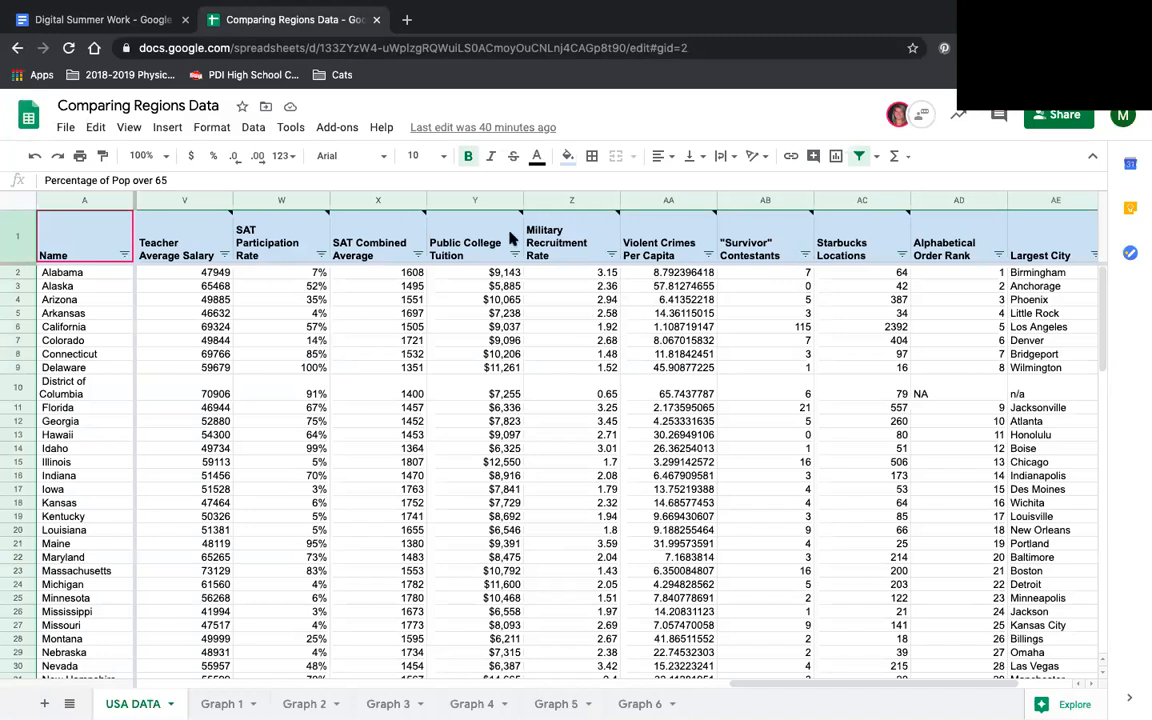
click(91, 19)
click(699, 338)
text(Mil)
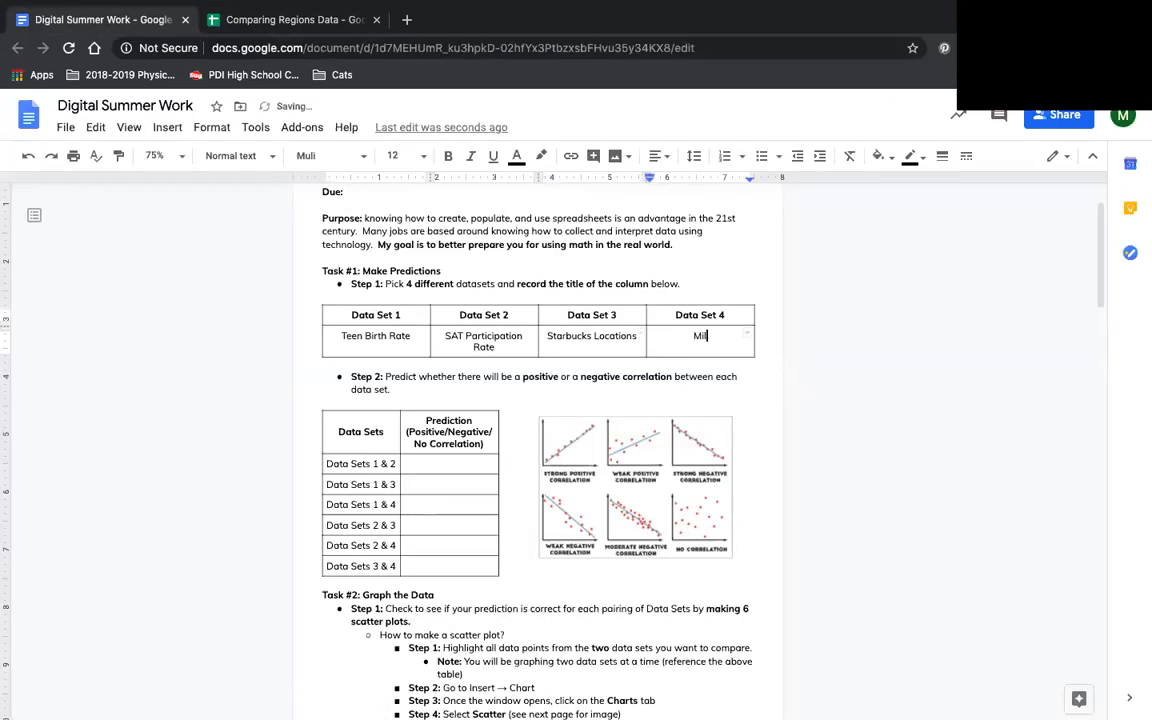
text(itary Recruitment Rate)
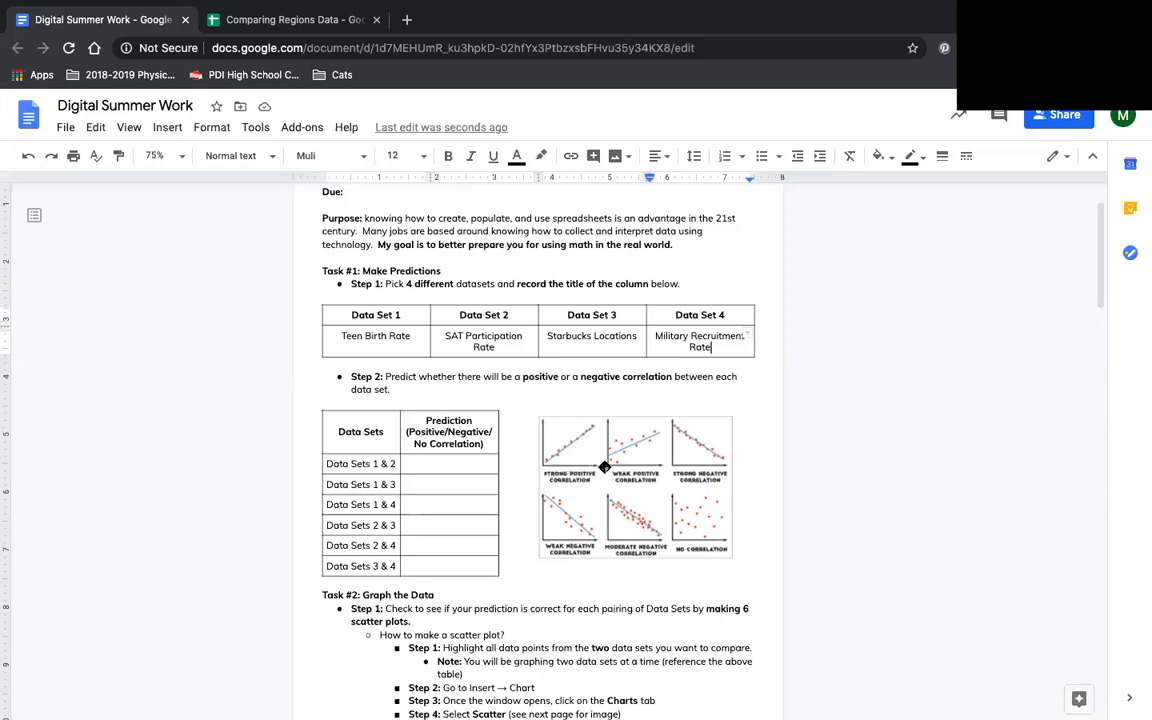
- Fill in the prediction table with "Negative" for Data Sets 1 & 2 and "Positive" for Data Sets 1 & 3
scroll(611, 464, up, 1)
scroll(611, 466, down, 1)
scroll(610, 466, up, 1)
scroll(608, 466, down, 1)
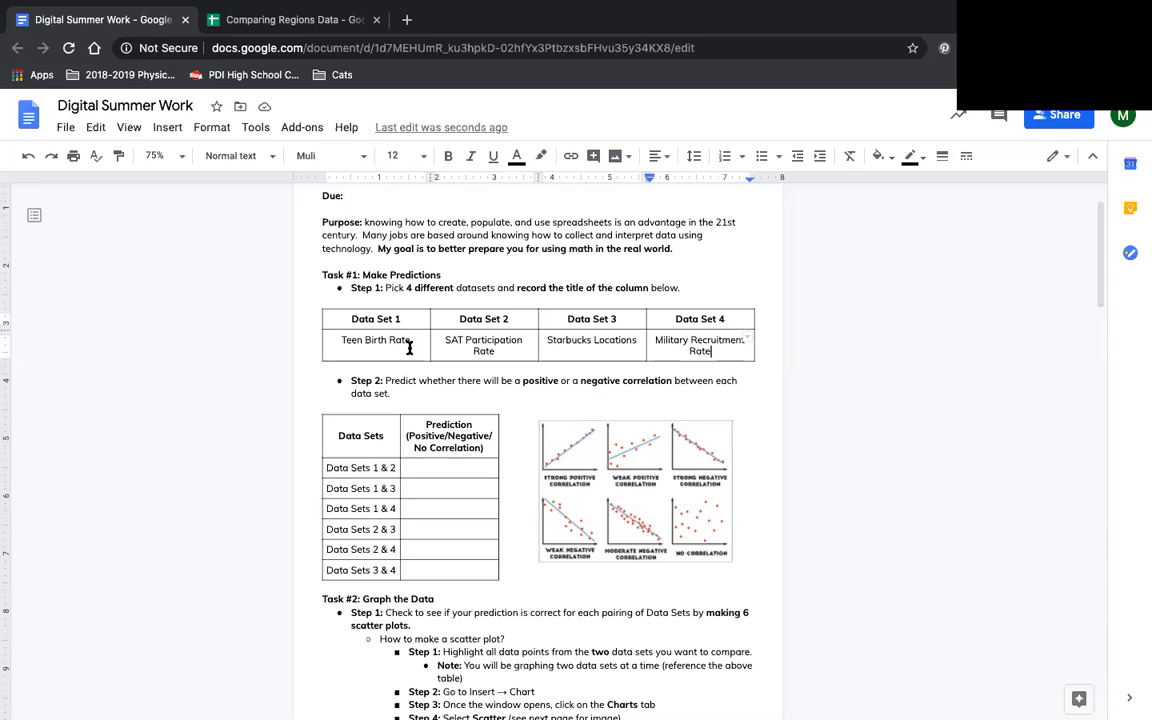
double_click(466, 464)
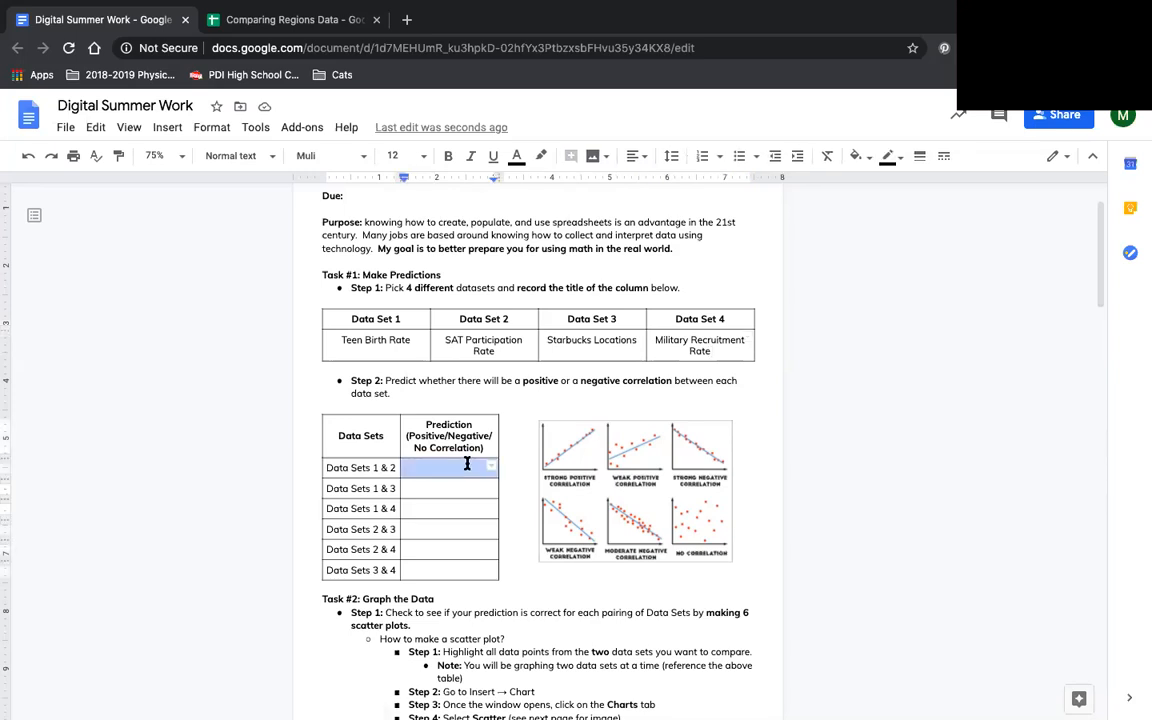
key(Left)
key(Right)
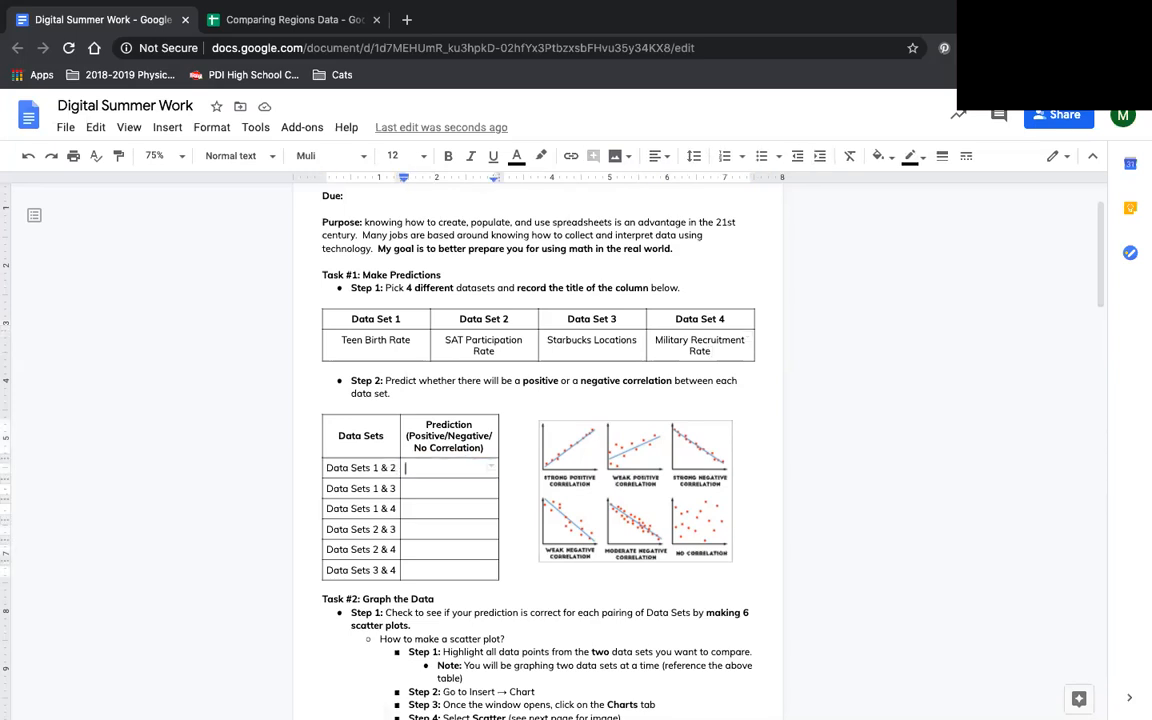
text(Negative)
key(Down)
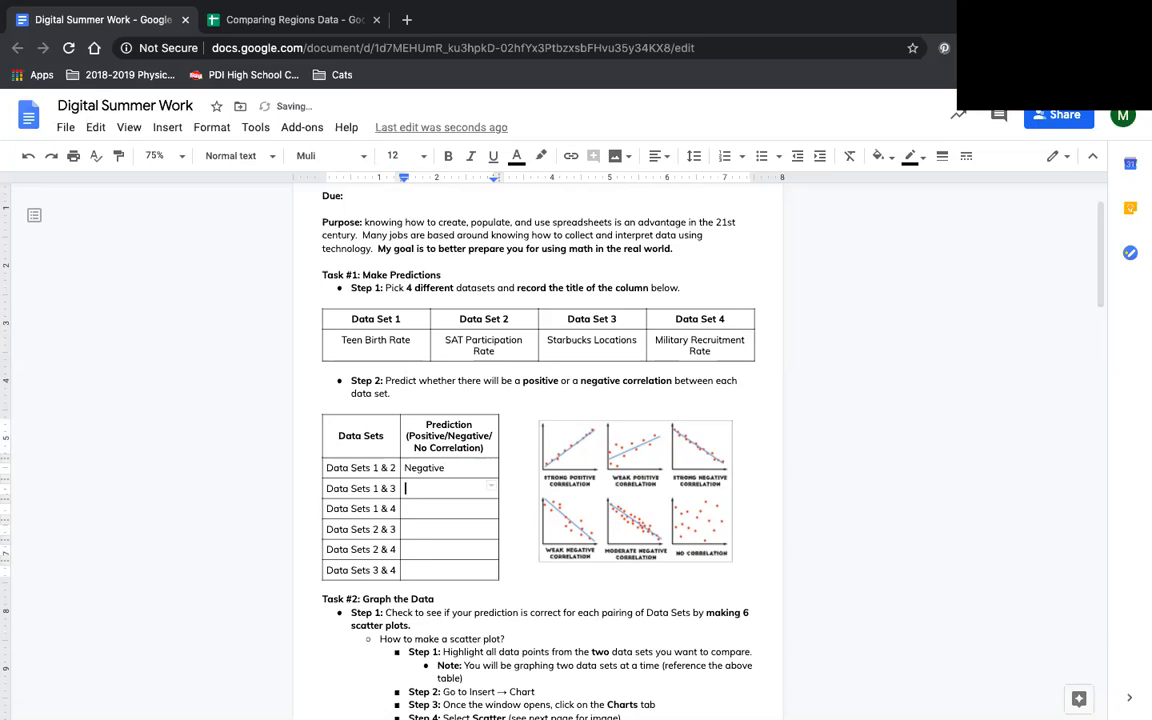
text(Positive)
- Enter the predictions "Negative" for Data Sets 1 & 4 and "No Correlation" for Data Sets 2 & 3
key(Down)
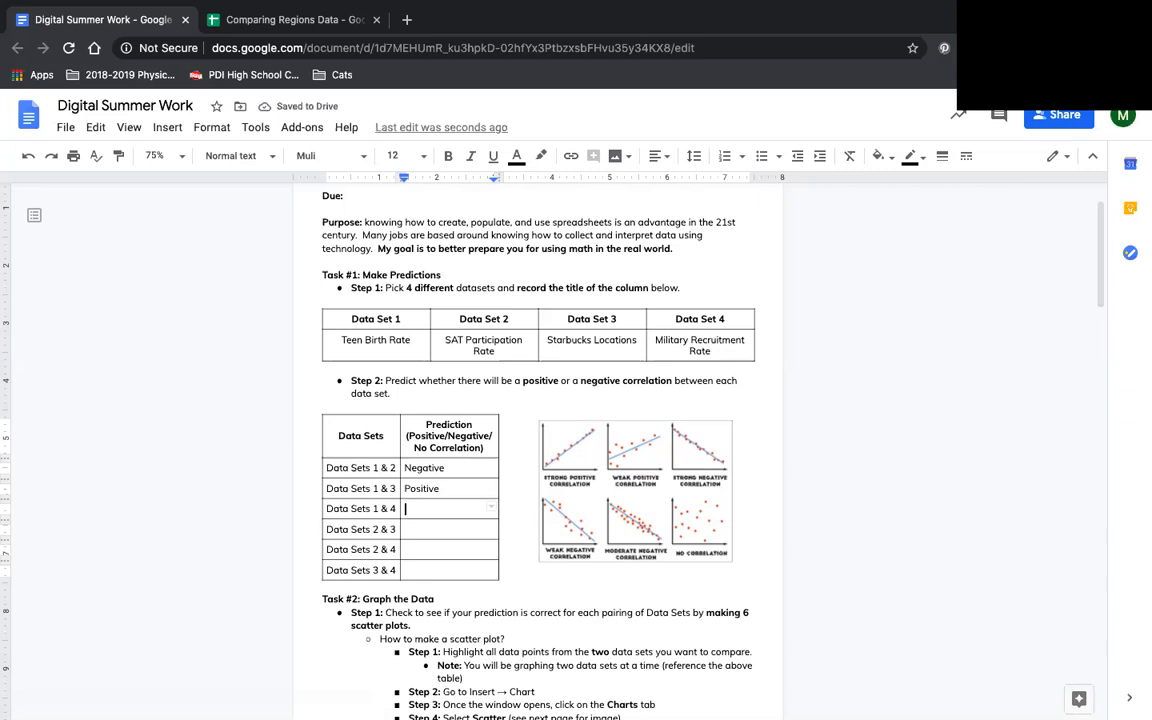
text(Negative)
click(420, 529)
text(No Correlation)
- Enter the predictions "Negative" for Data Sets 2 & 4 and "No Correlation" for Data Sets 3 & 4
click(406, 550)
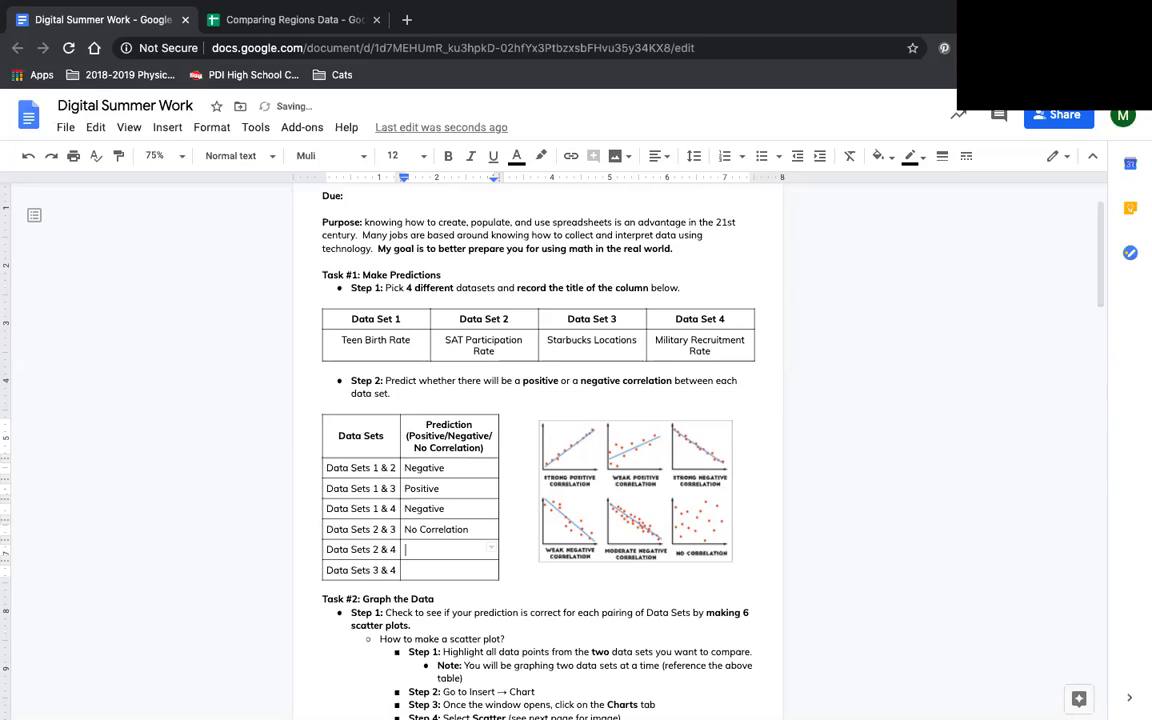
text(Negative)
click(406, 570)
text(No Correlation)
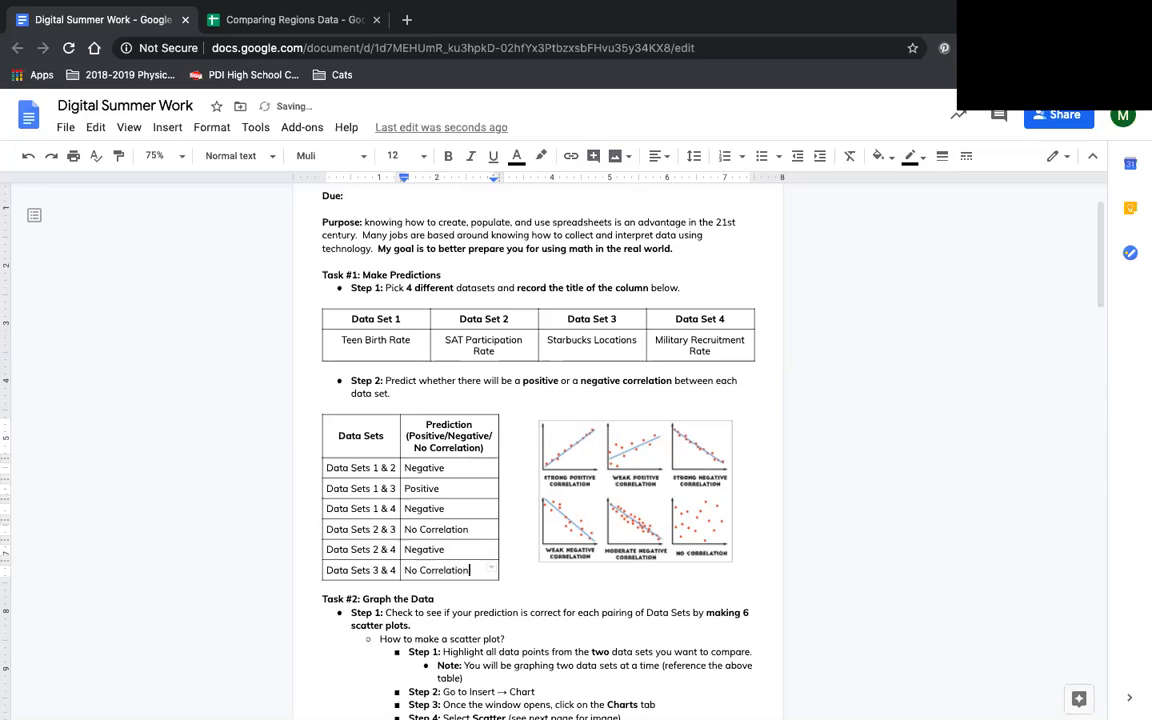
- Review the Task #2 scatter plot instructions in the document and return to the Comparing Regions Data spreadsheet
scroll(665, 604, down, 1)
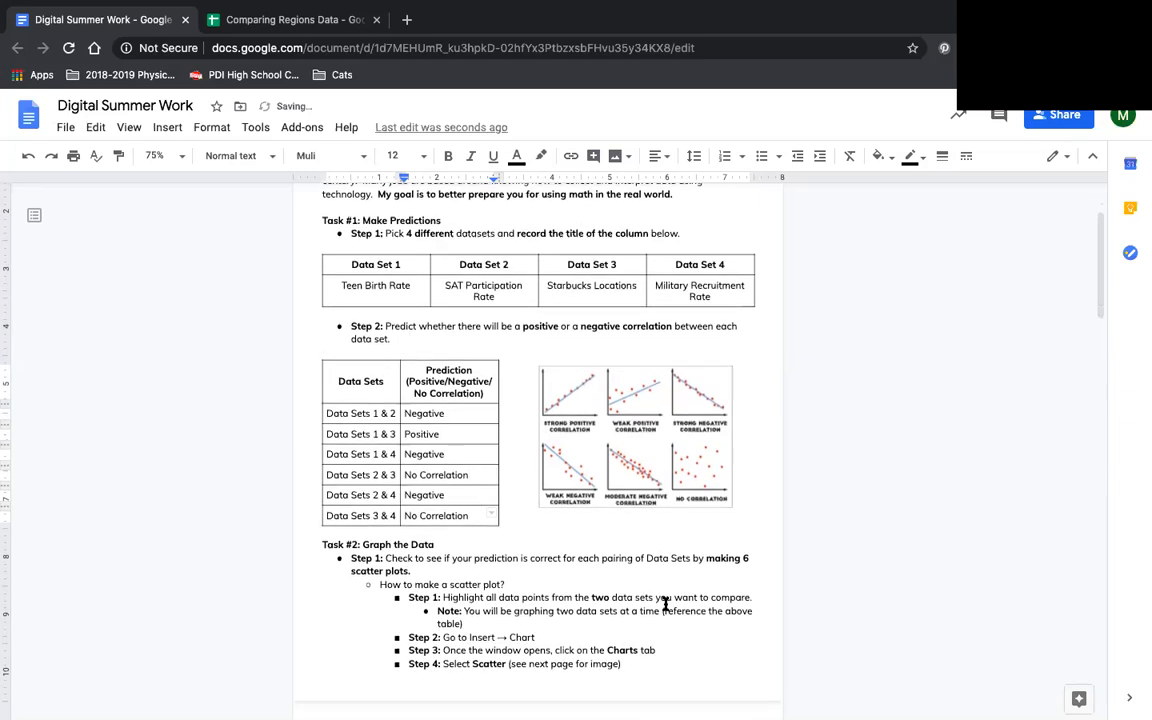
scroll(665, 604, down, 1)
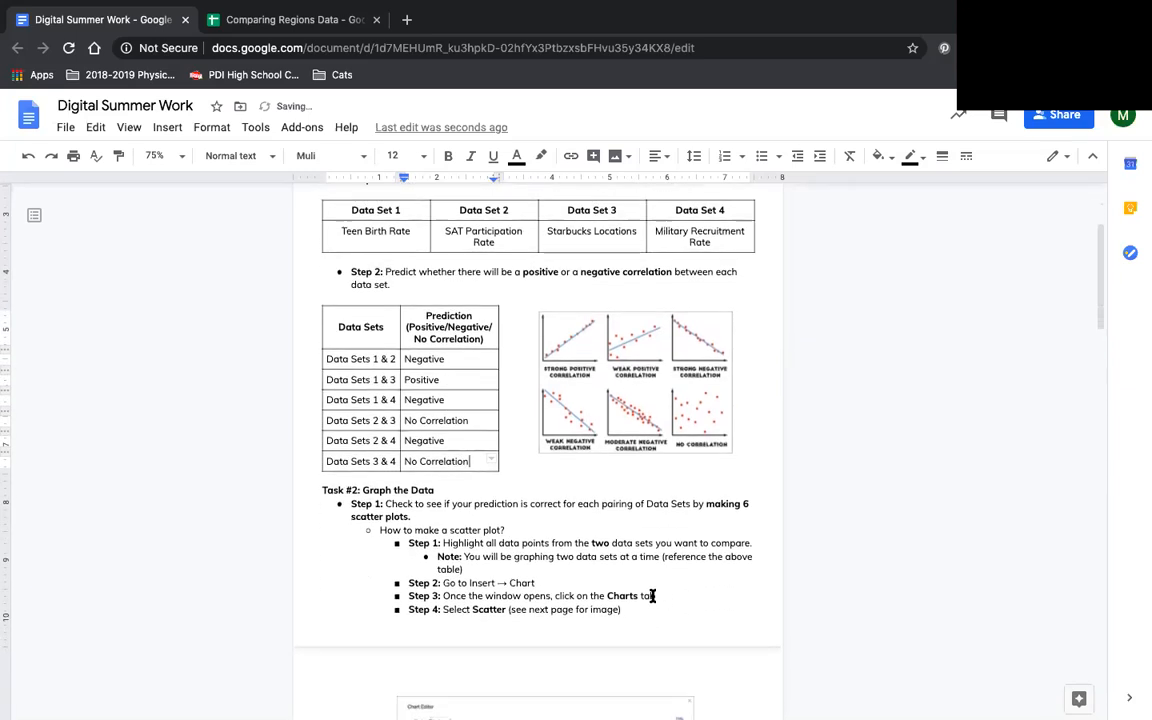
scroll(652, 595, down, 2)
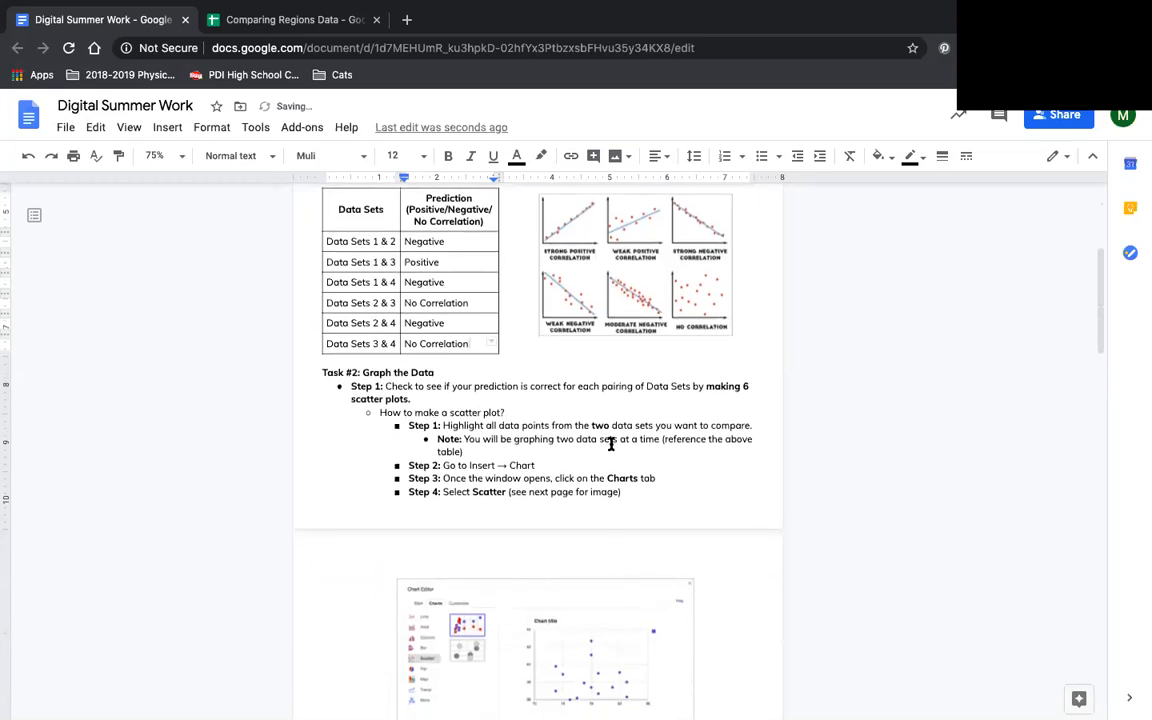
click(328, 27)
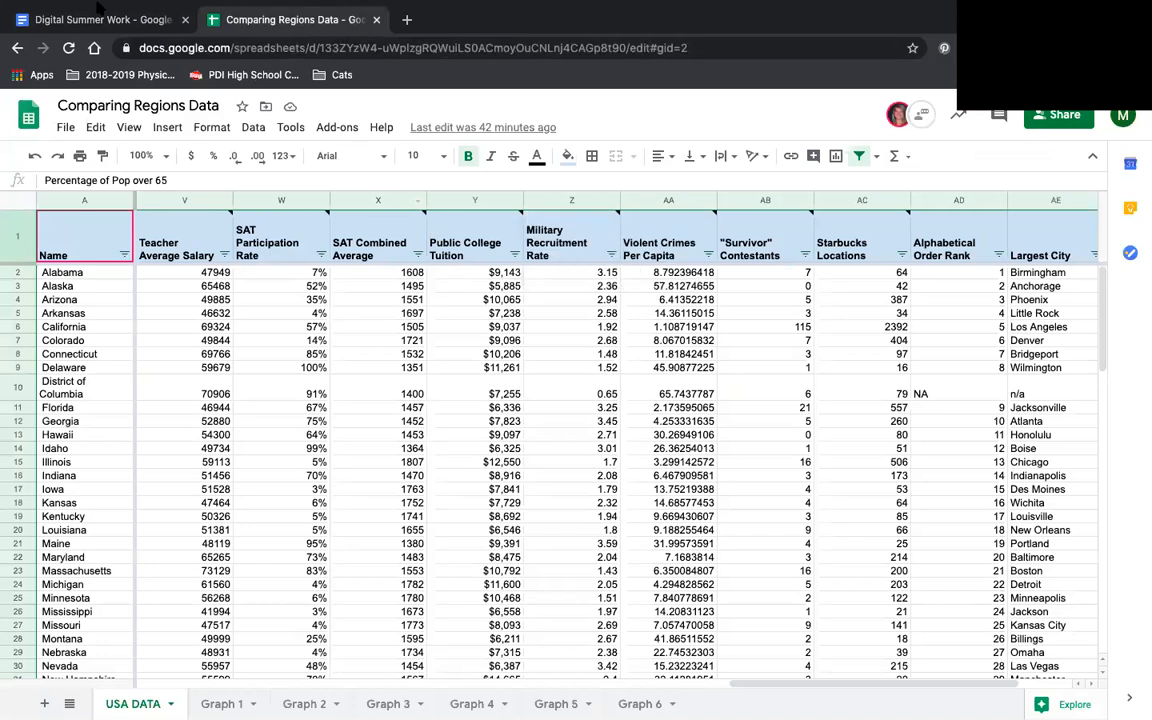
- Copy the Teen Birth Rate column from the USA DATA sheet into column A of the Graph 1 sheet
click(113, 22)
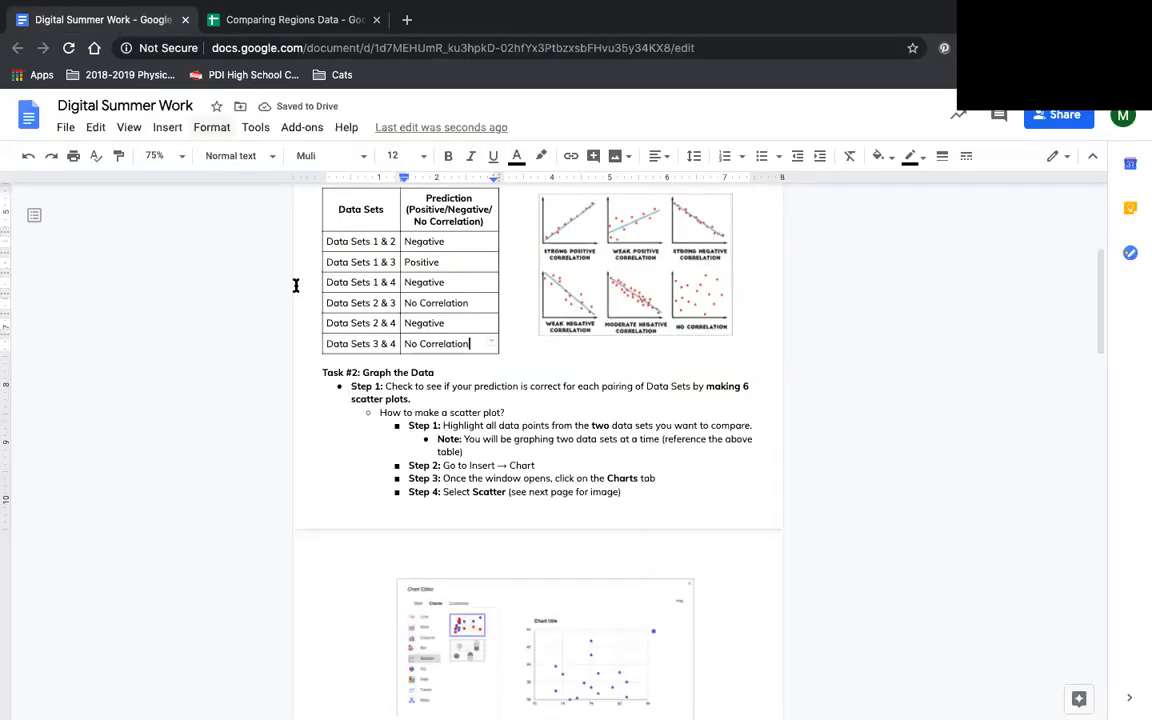
click(283, 20)
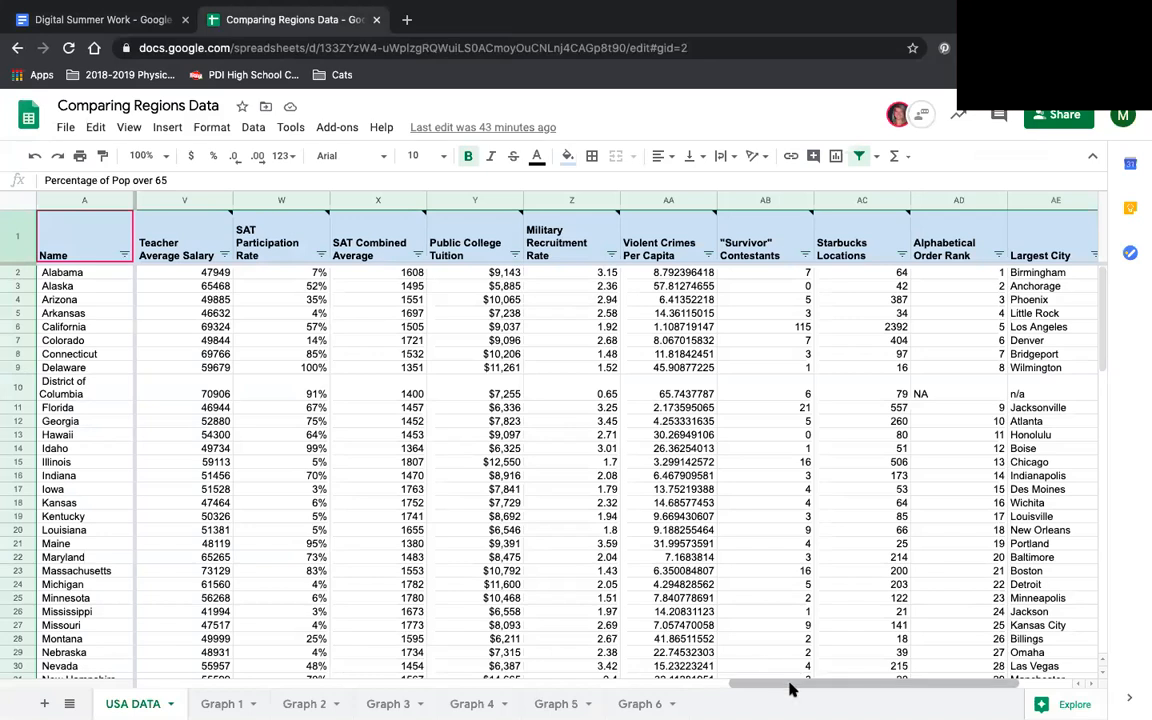
drag(802, 683, 660, 695)
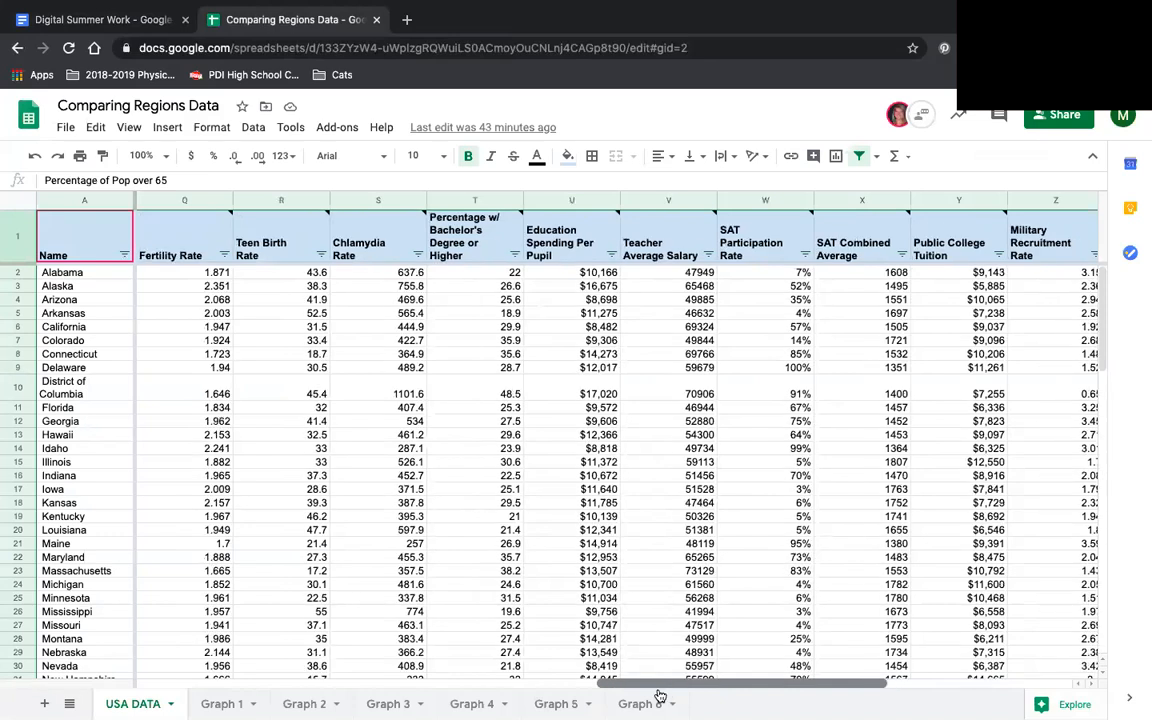
click(274, 200)
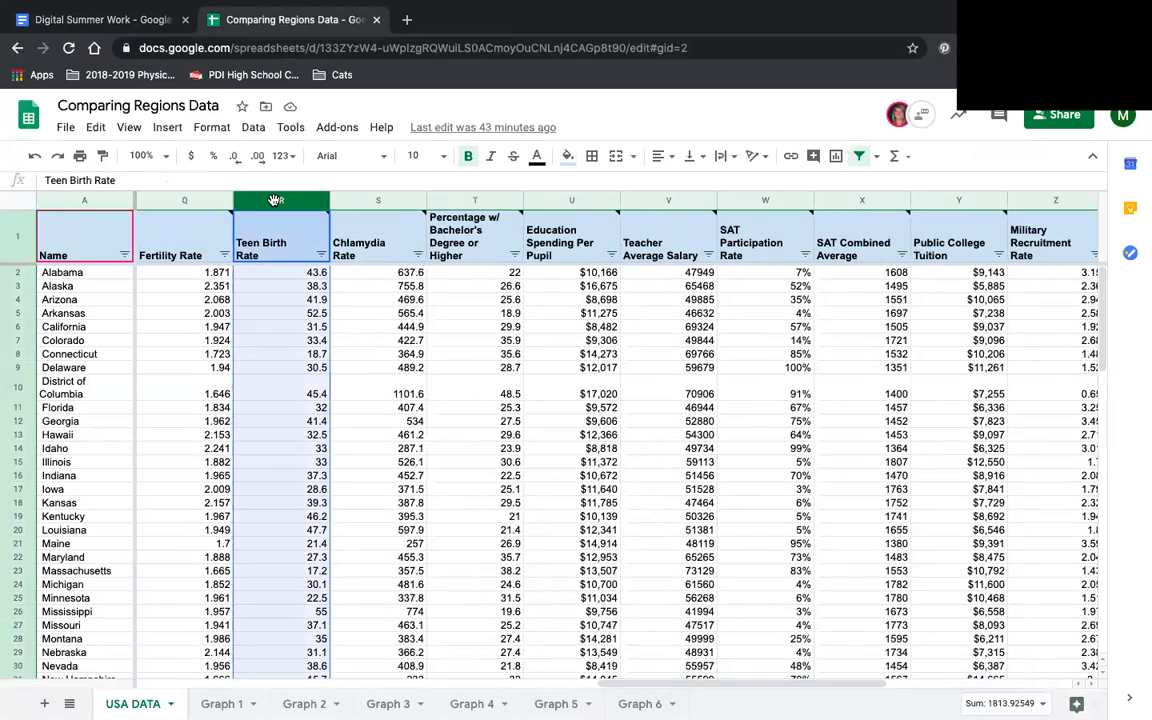
click(358, 201)
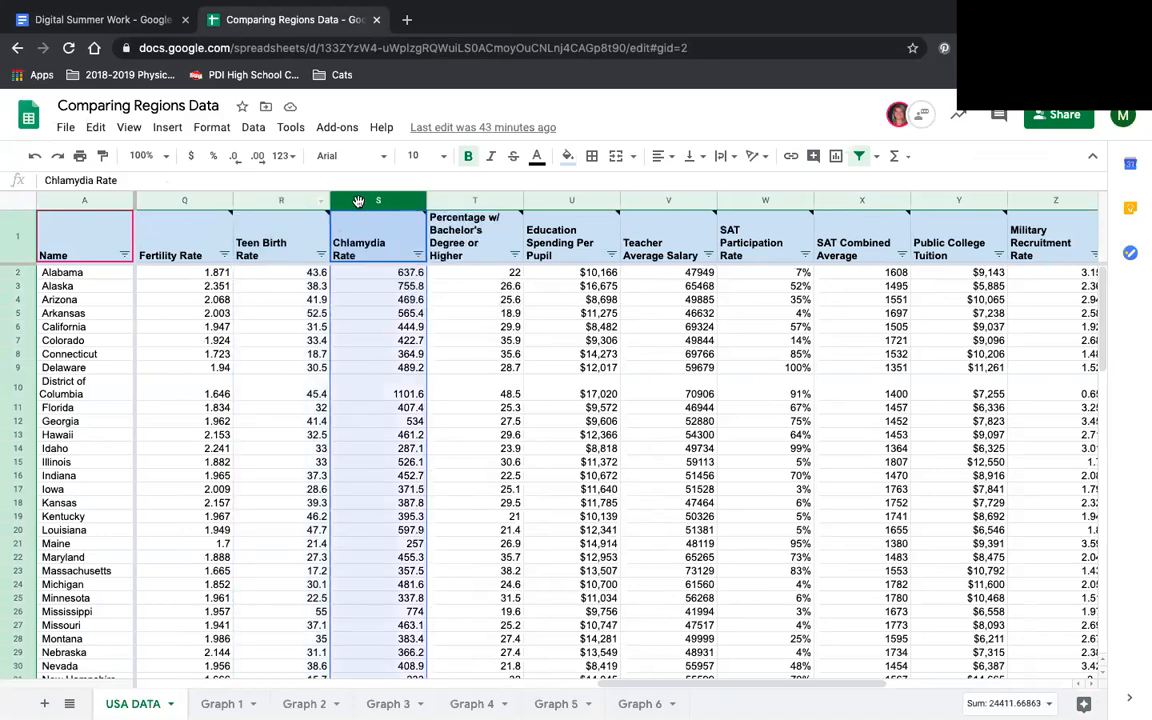
click(274, 201)
mouse_move(338, 233)
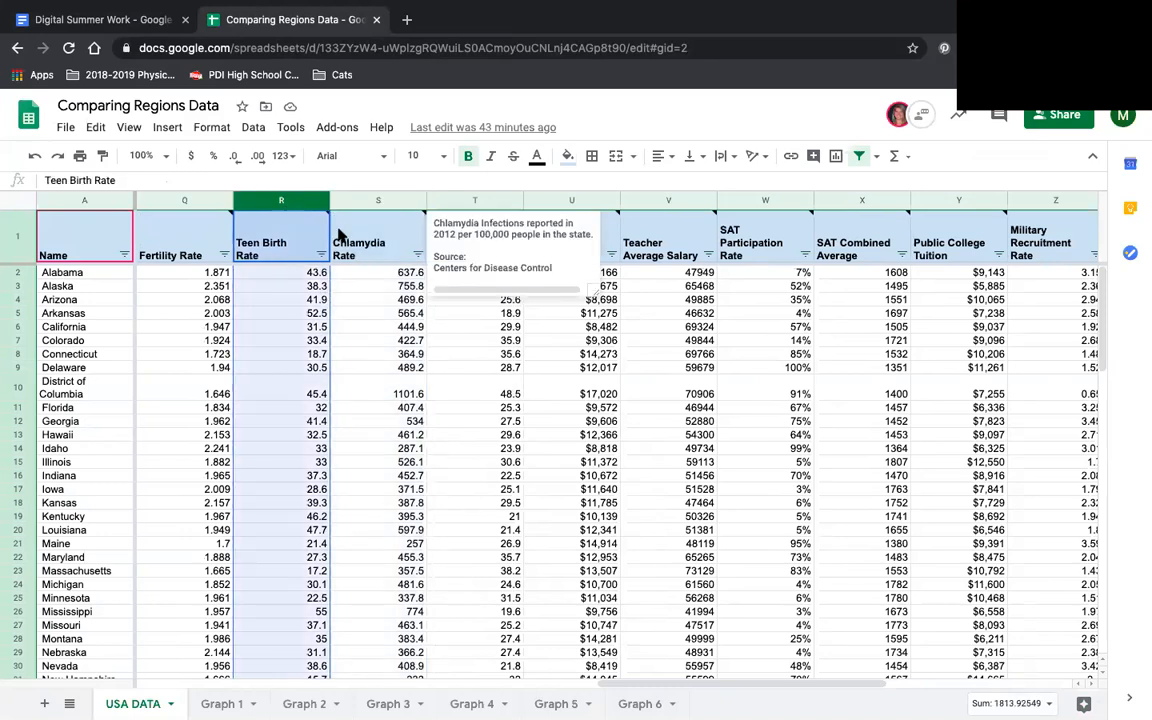
click(260, 287)
click(269, 202)
click(296, 204)
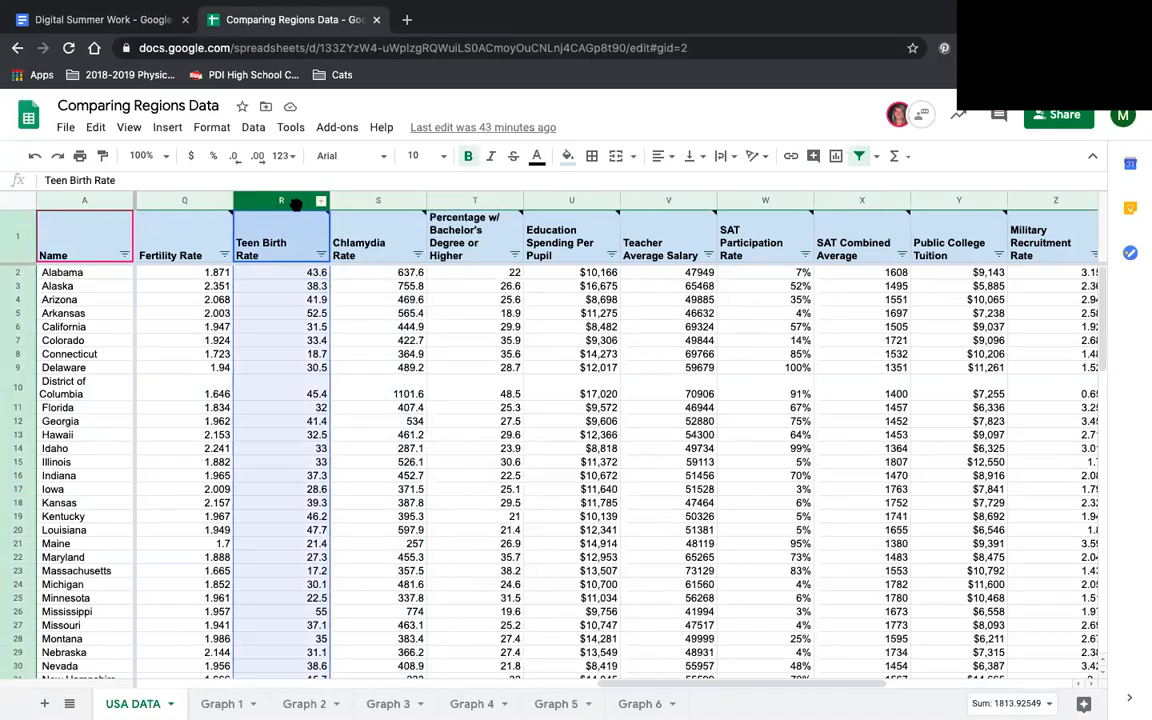
key(ctrl+c)
click(222, 704)
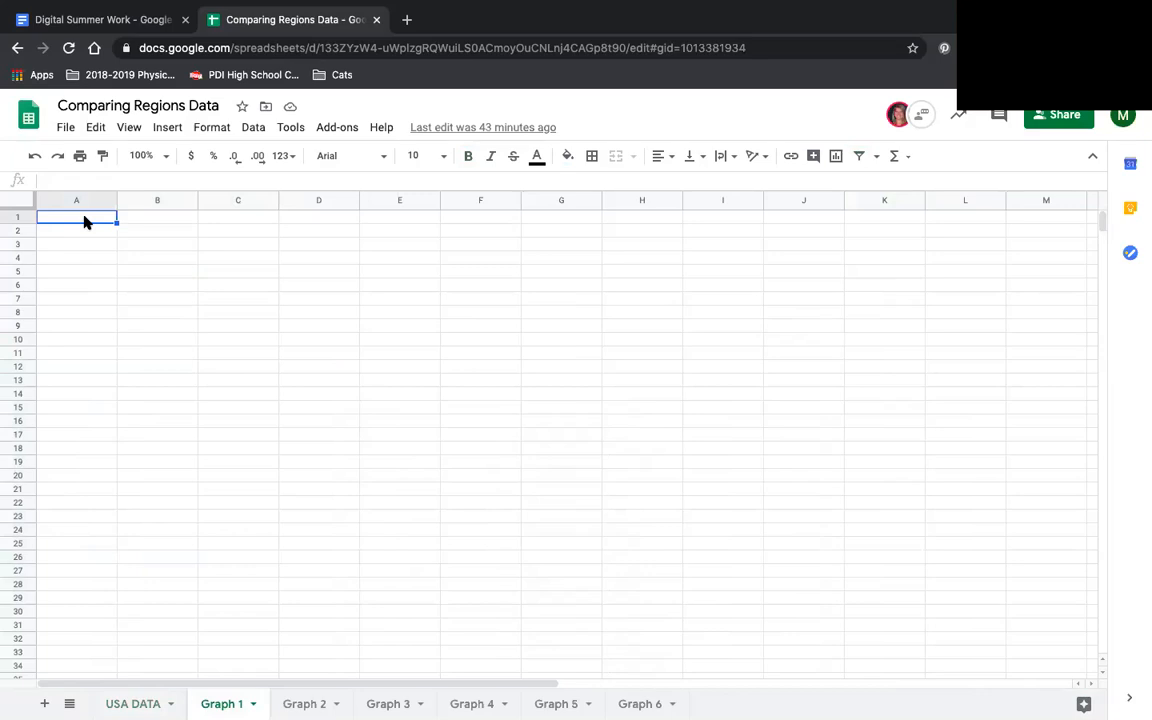
key(ctrl+v)
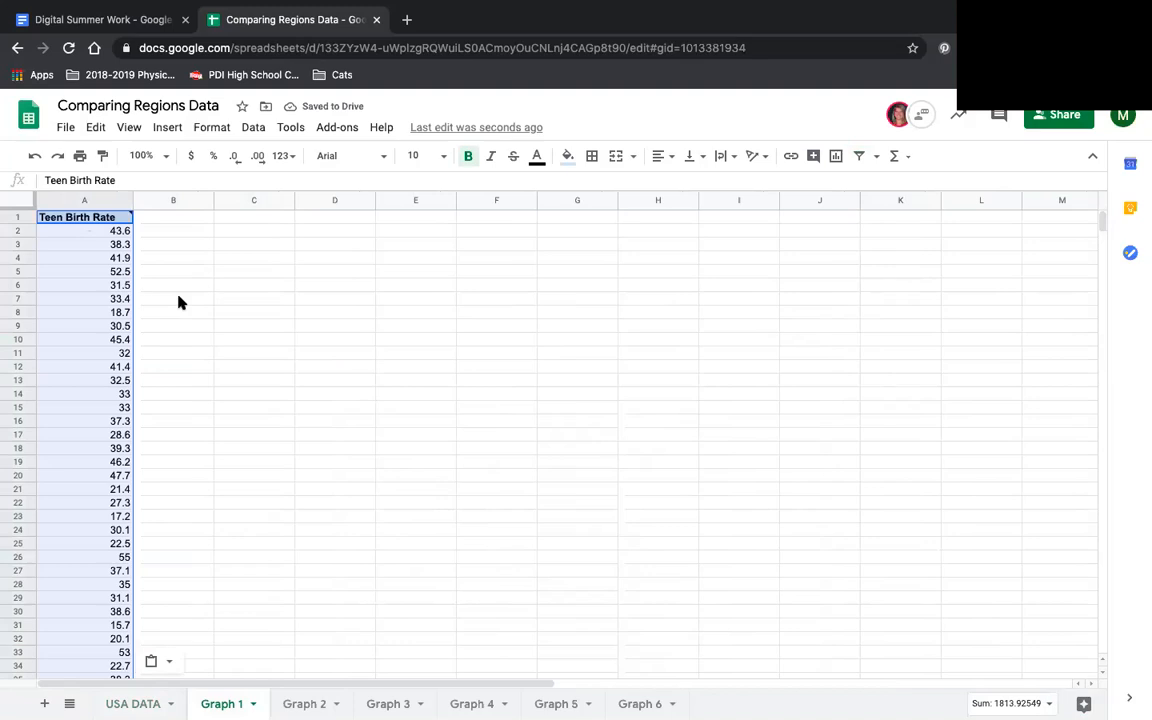
click(178, 302)
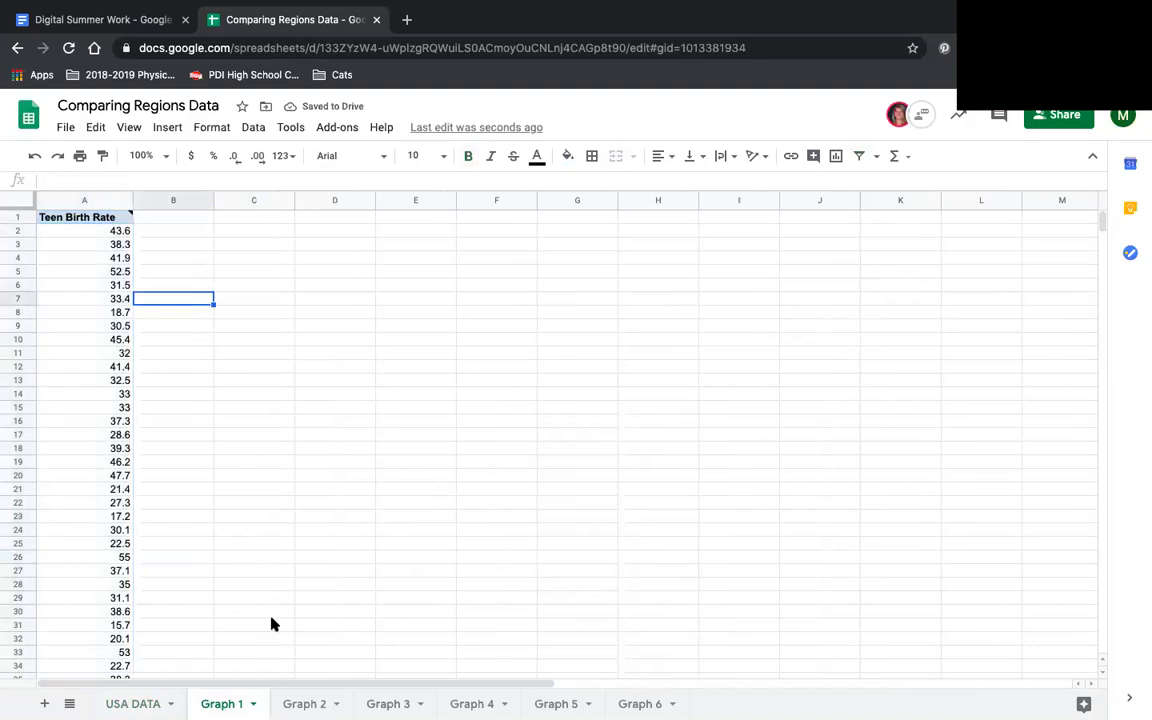
- Check Data Set 2 in the Digital Summer Work document and copy the SAT Participation Rate column from USA DATA into column B of Graph 1
click(133, 704)
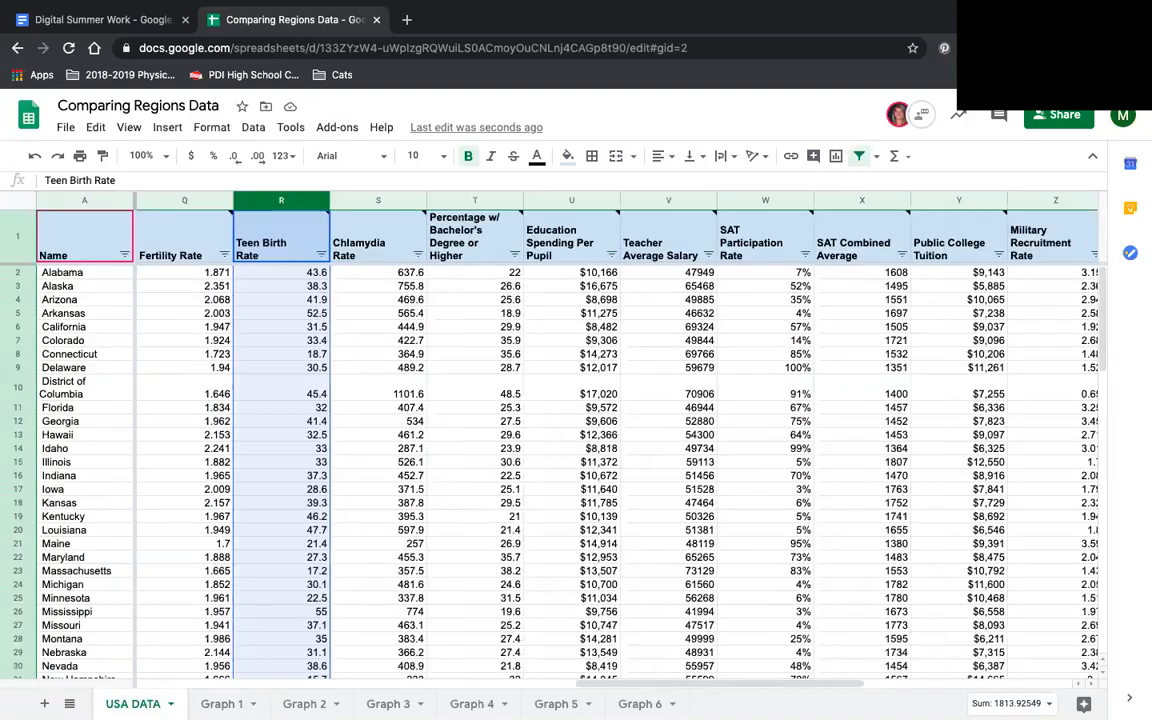
click(75, 22)
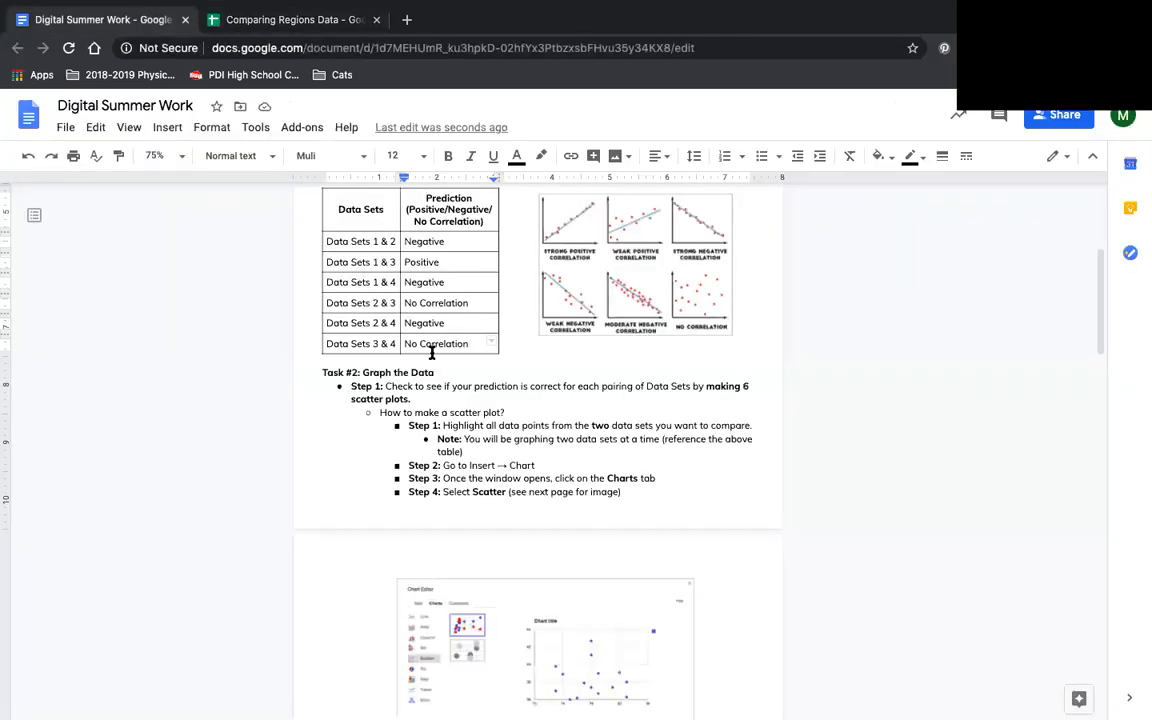
scroll(430, 348, up, 2)
scroll(430, 348, up, 1)
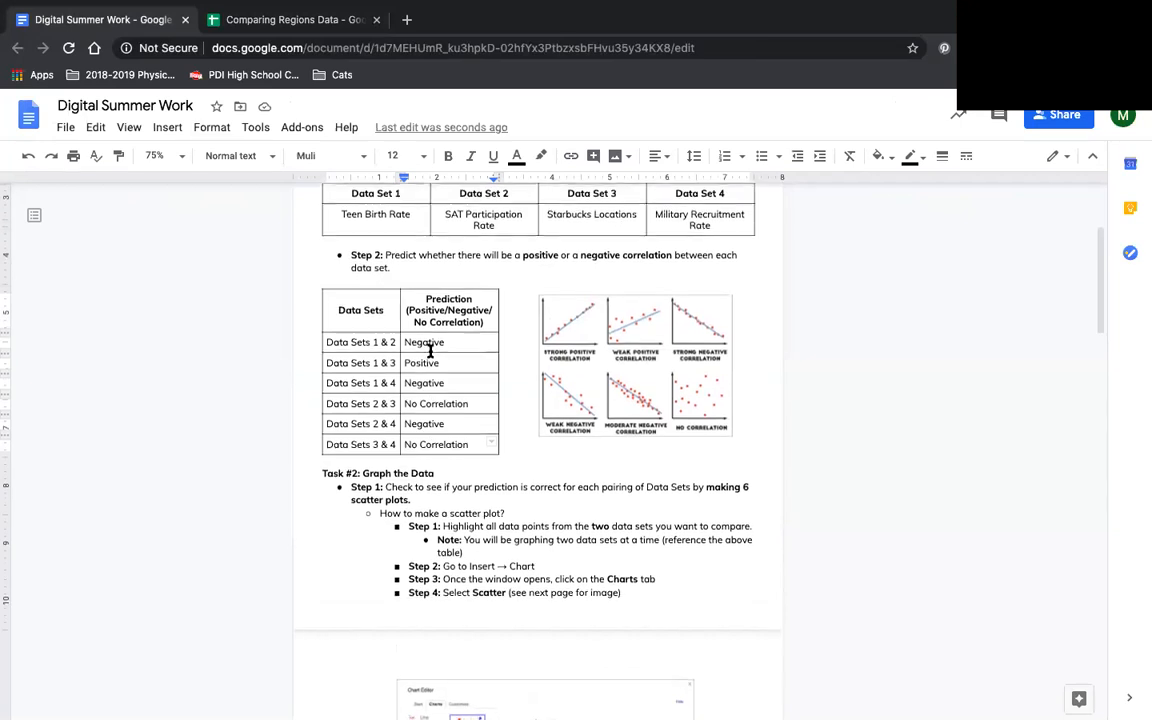
click(248, 22)
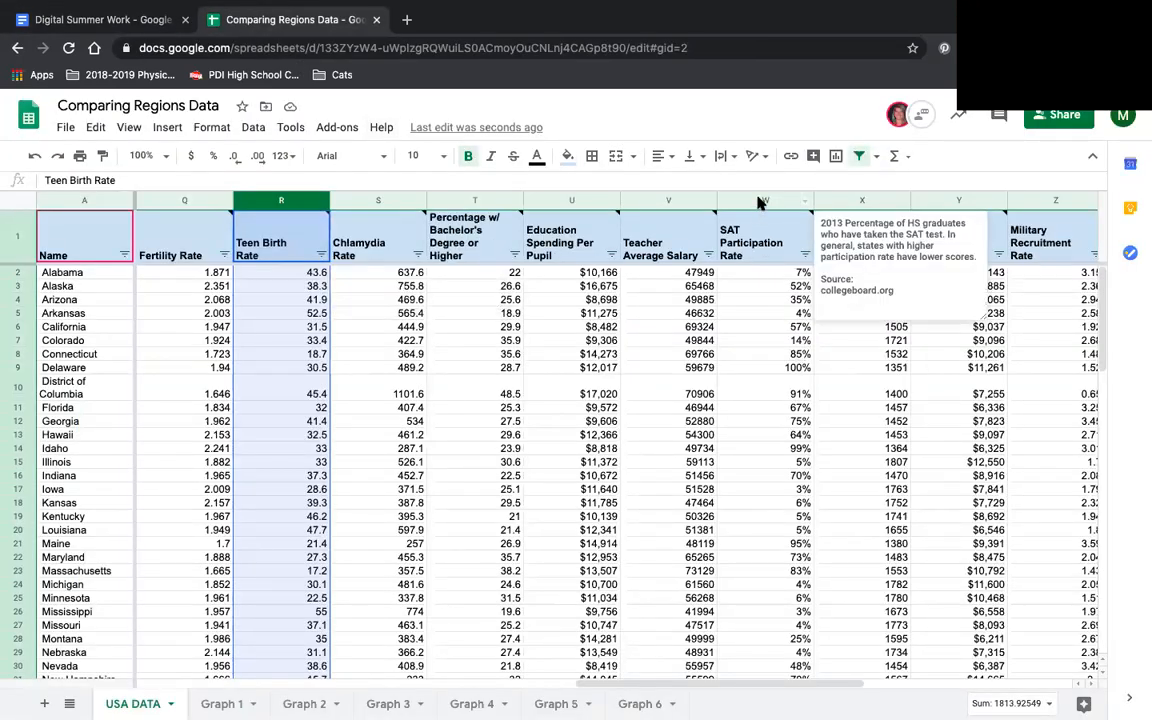
click(760, 200)
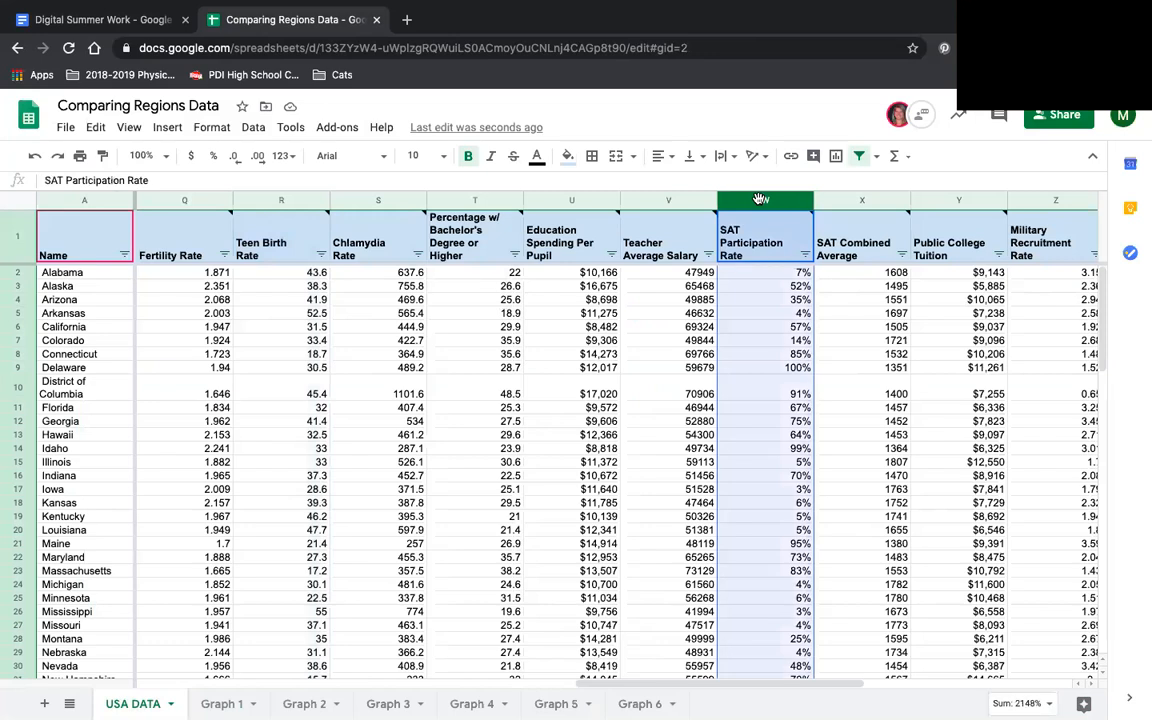
key(ctrl+c)
click(222, 703)
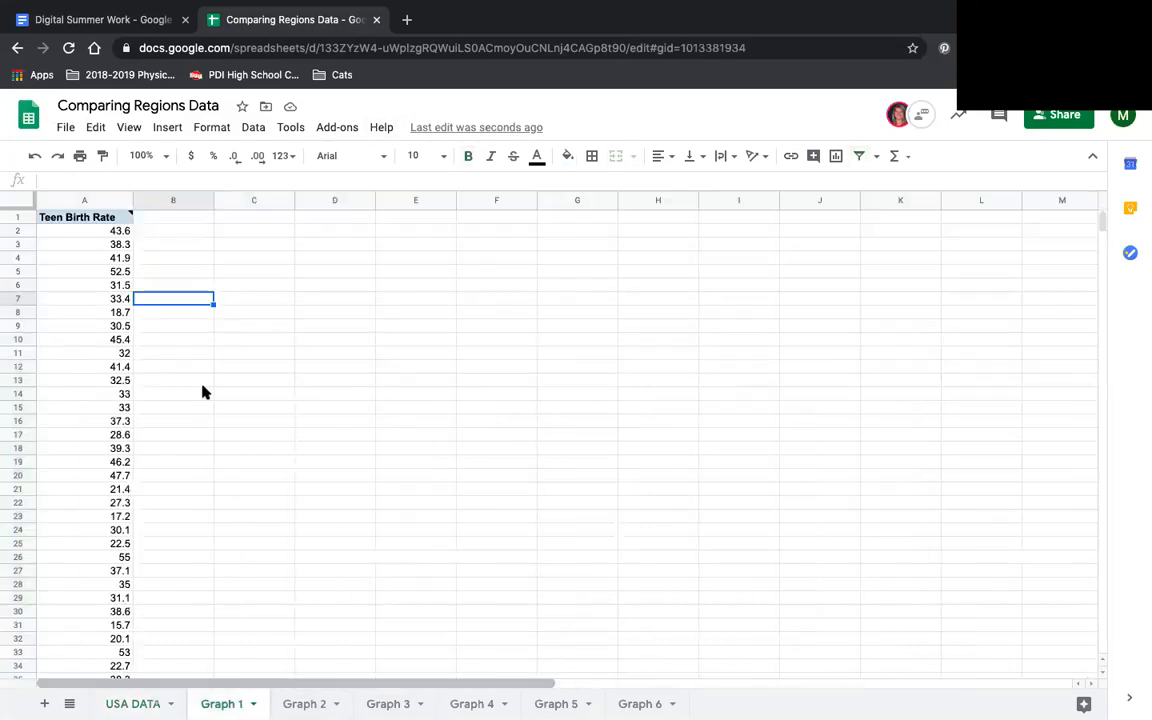
click(160, 219)
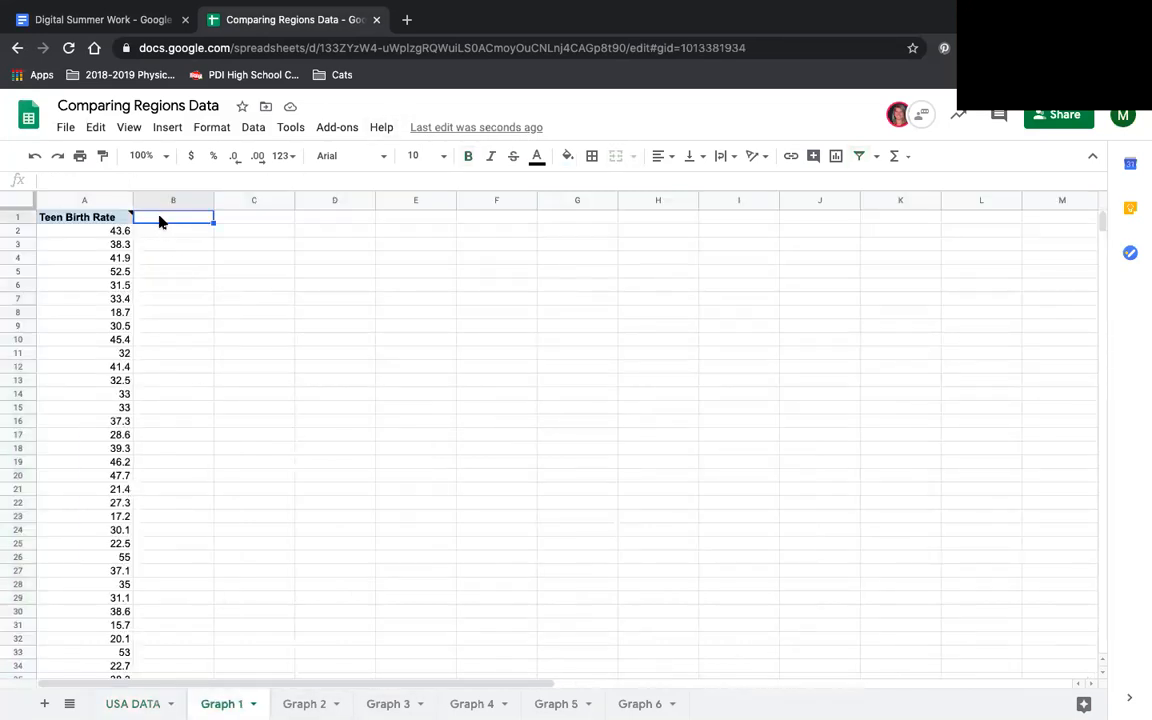
key(ctrl+v)
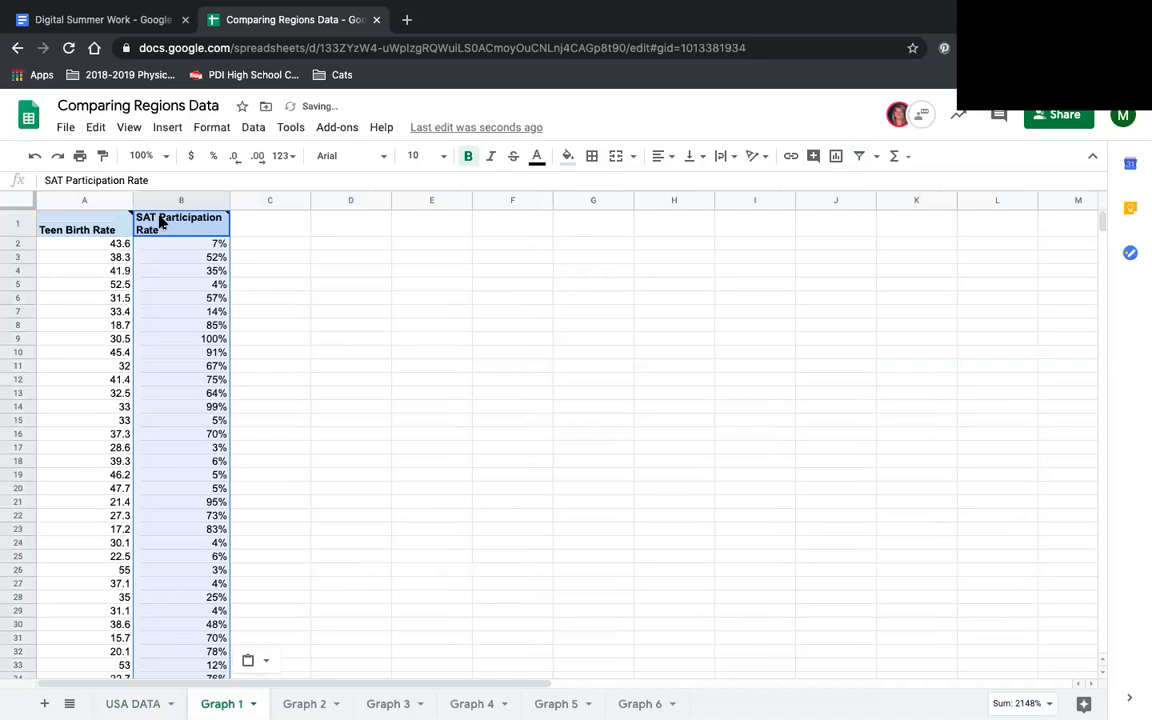
click(270, 311)
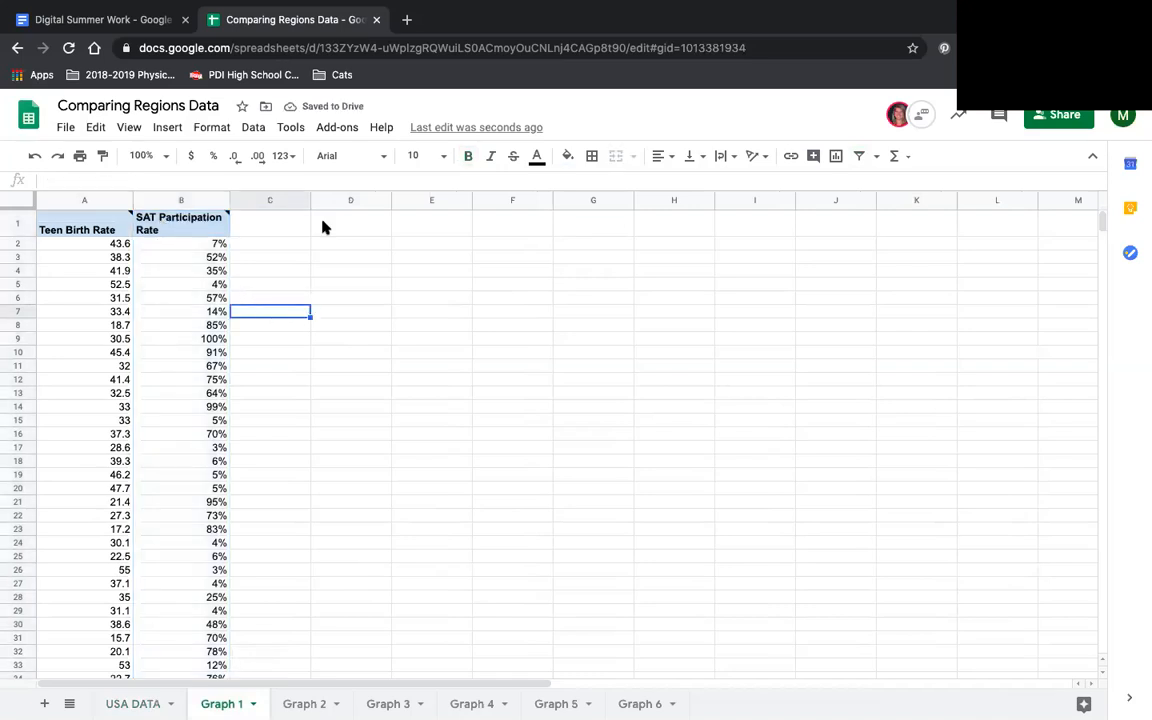
- Review the Task #2 scatter plot instructions in the Digital Summer Work document and return to the Comparing Regions Data spreadsheet
click(128, 22)
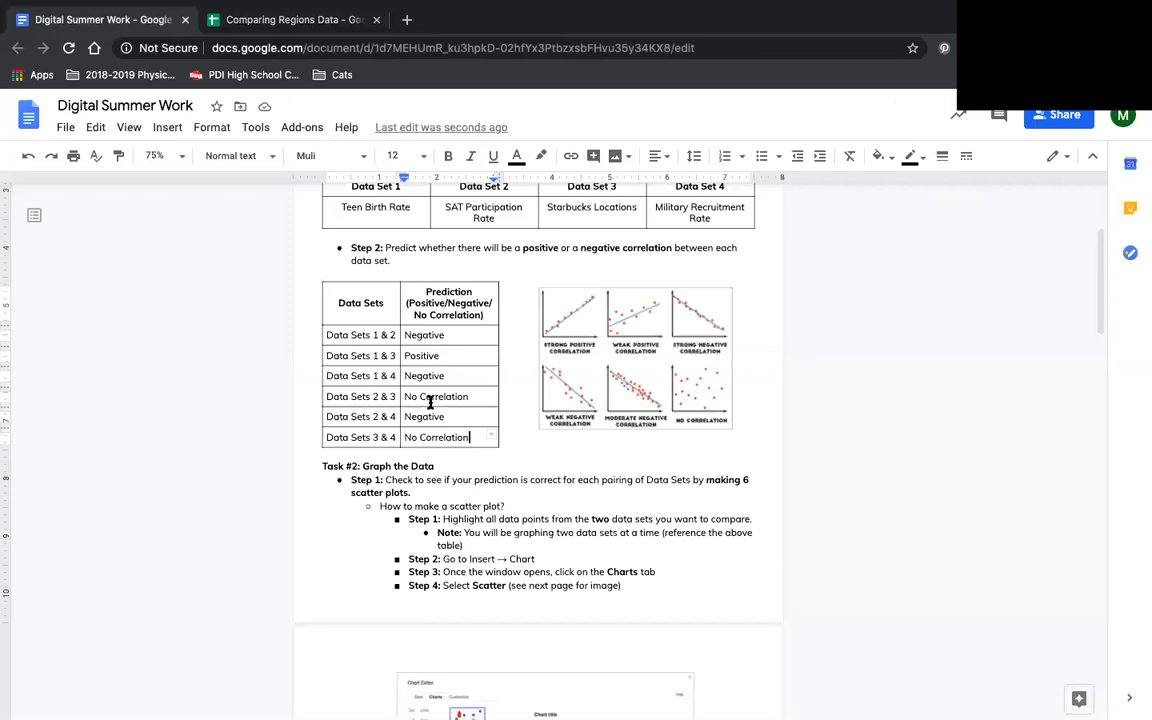
scroll(430, 402, down, 3)
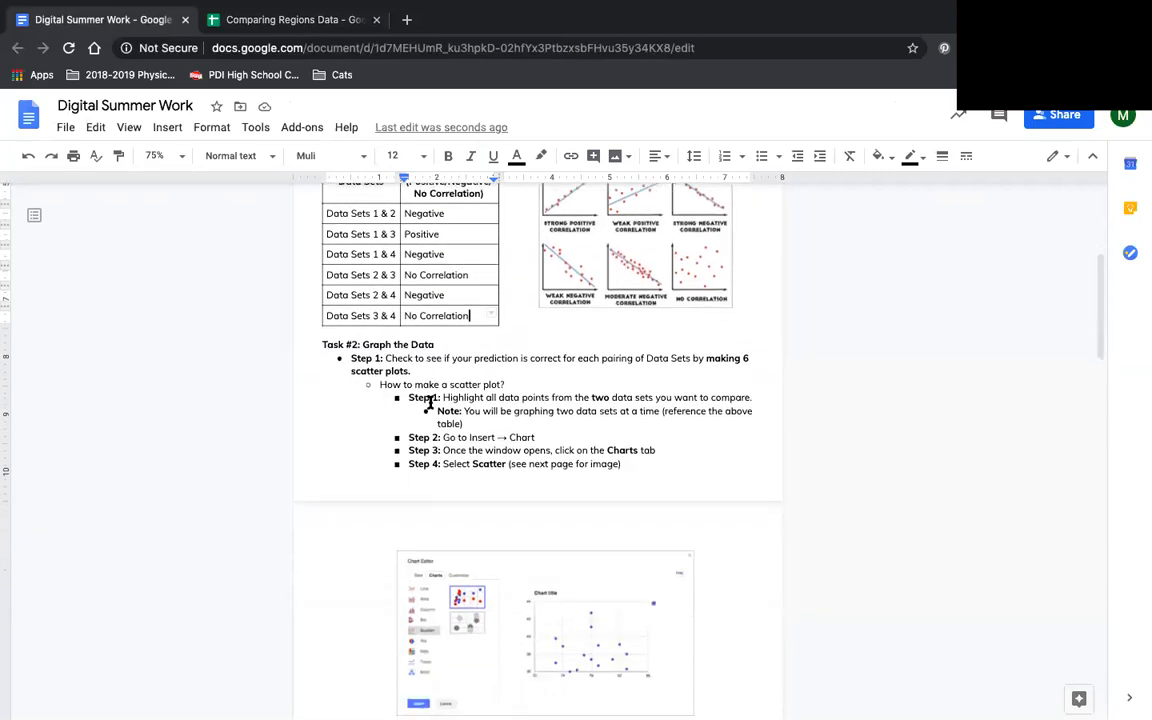
scroll(431, 402, down, 2)
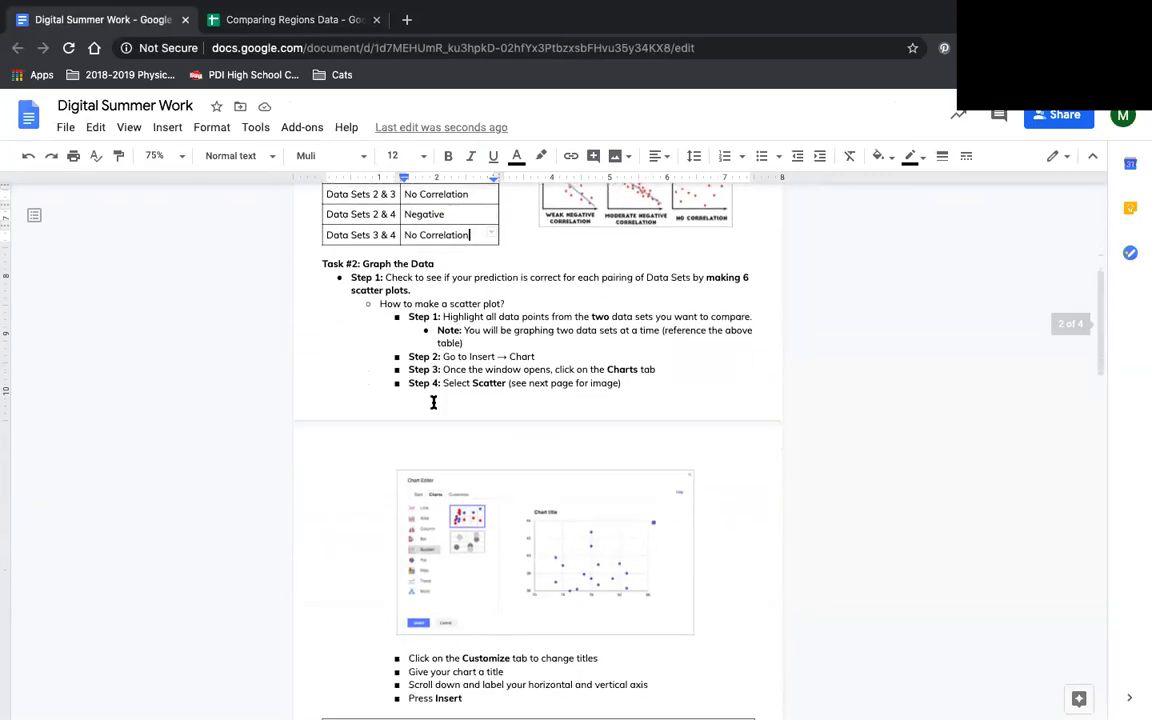
scroll(433, 402, down, 1)
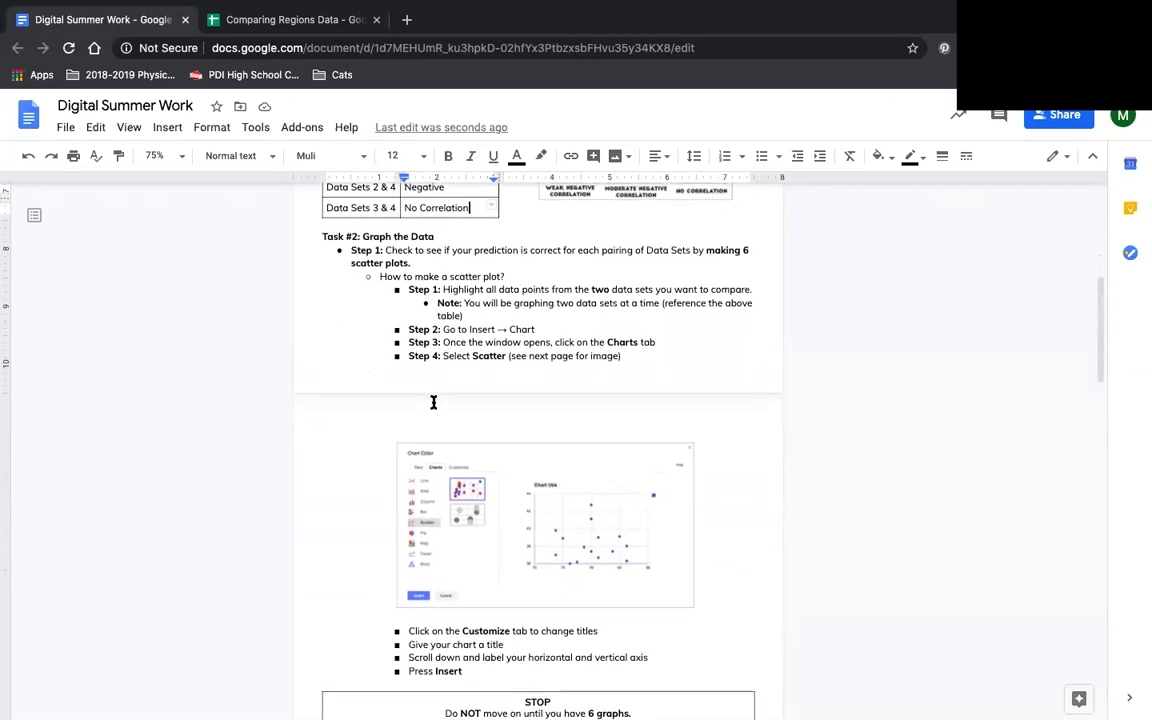
scroll(433, 402, down, 1)
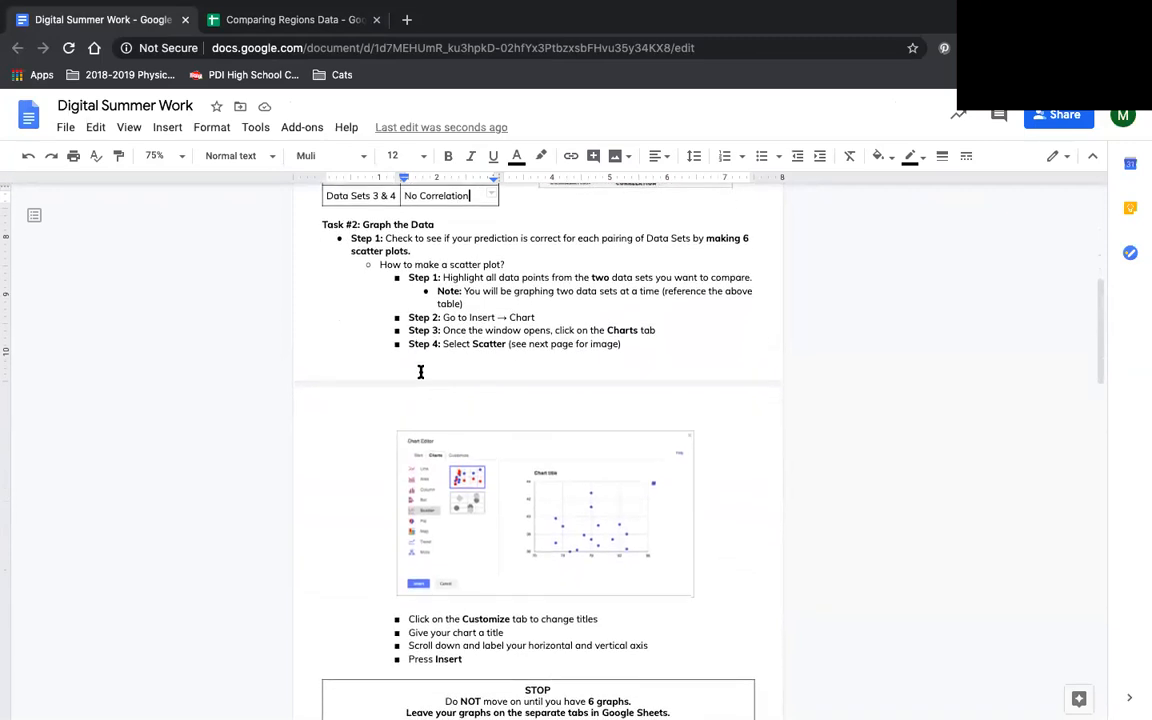
click(268, 28)
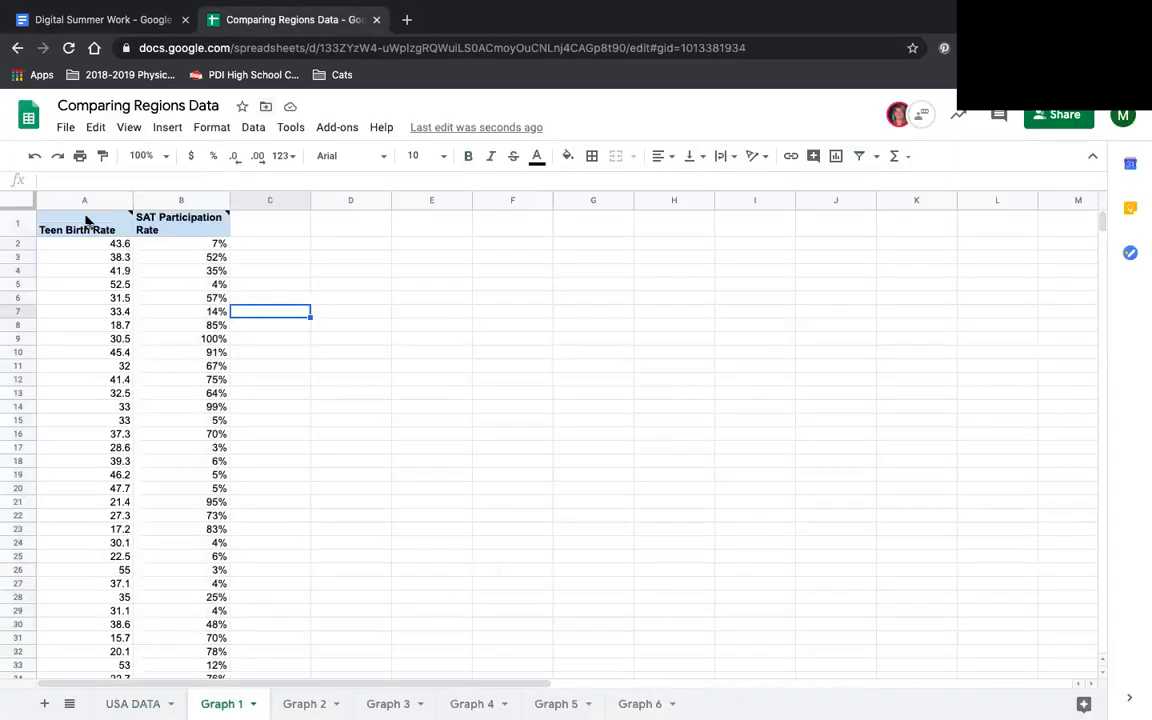
- Insert a scatter chart of SAT Participation Rate against Teen Birth Rate on Graph 1, using the range A1:B52 without the summary rows
click(55, 245)
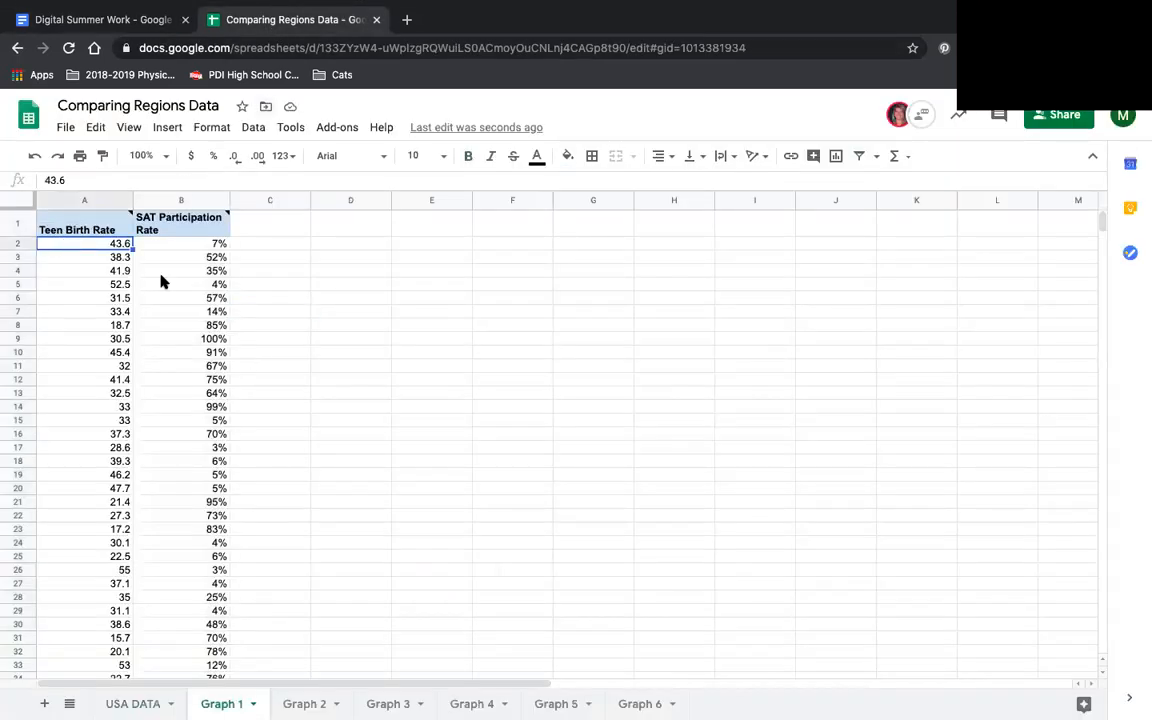
click(44, 221)
scroll(156, 321, down, 4)
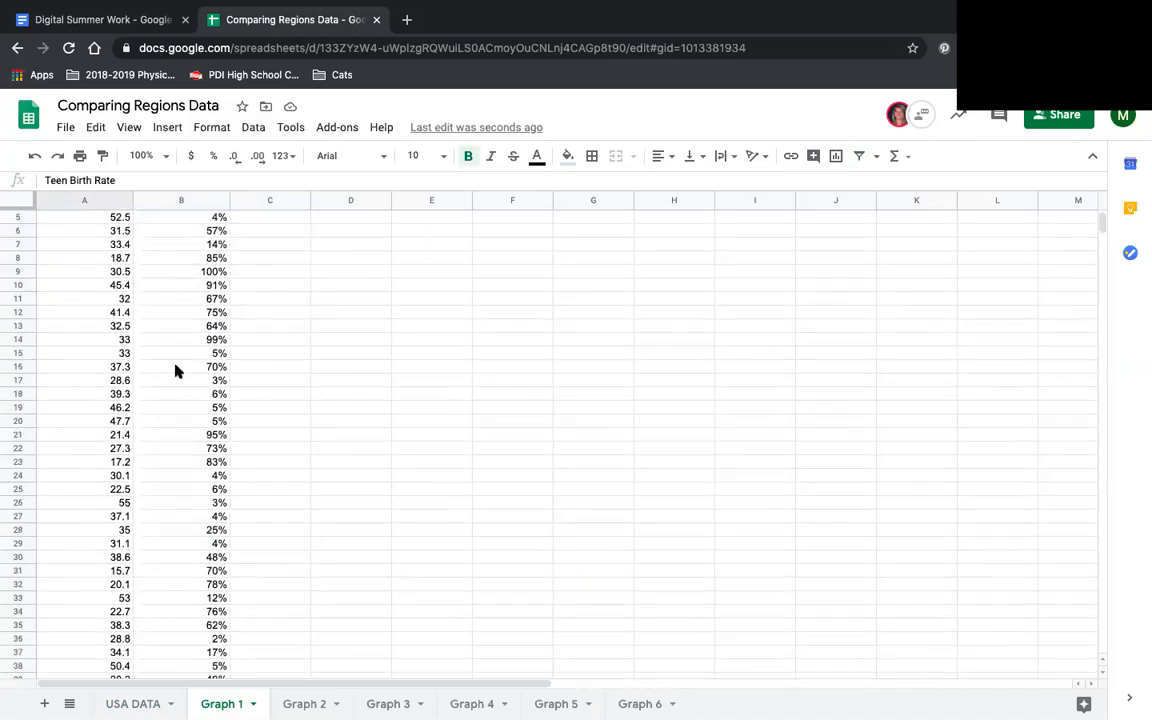
scroll(177, 370, down, 5)
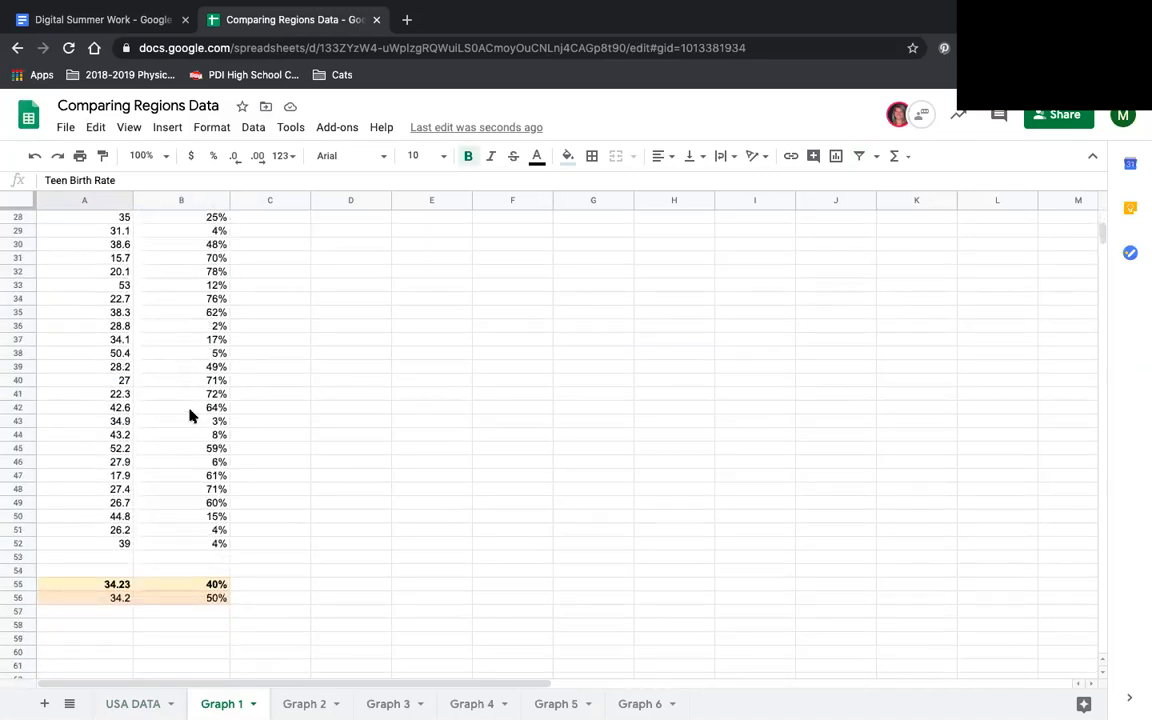
shift+click(204, 547)
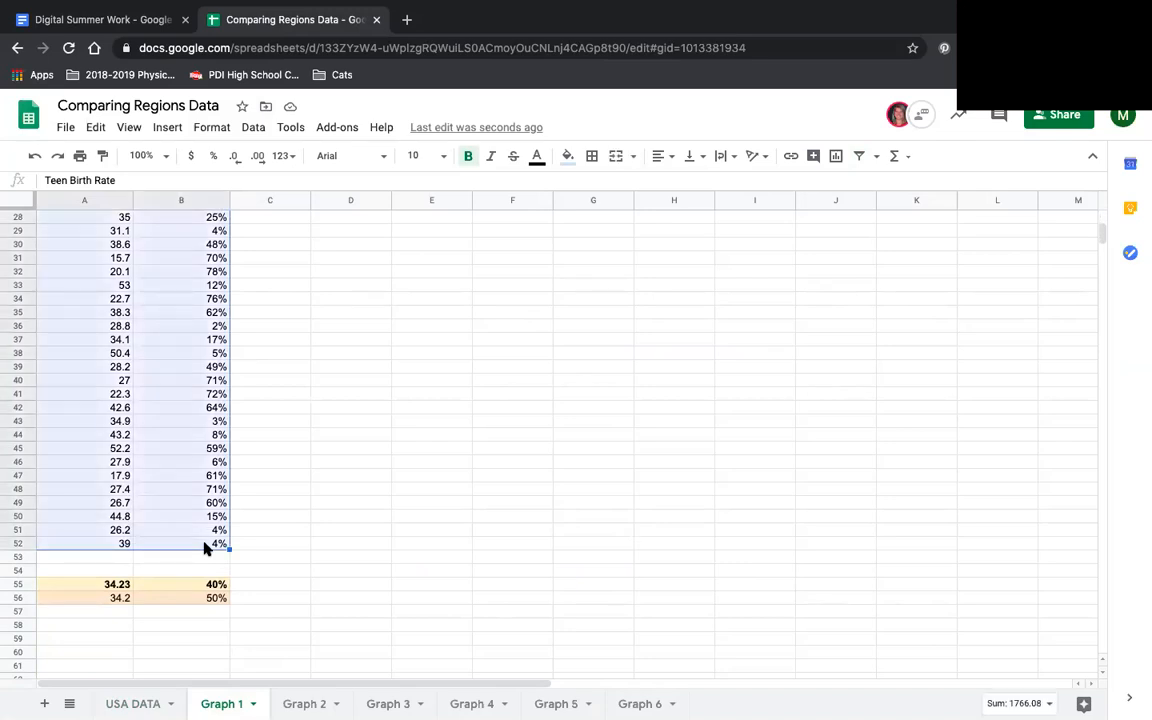
click(172, 129)
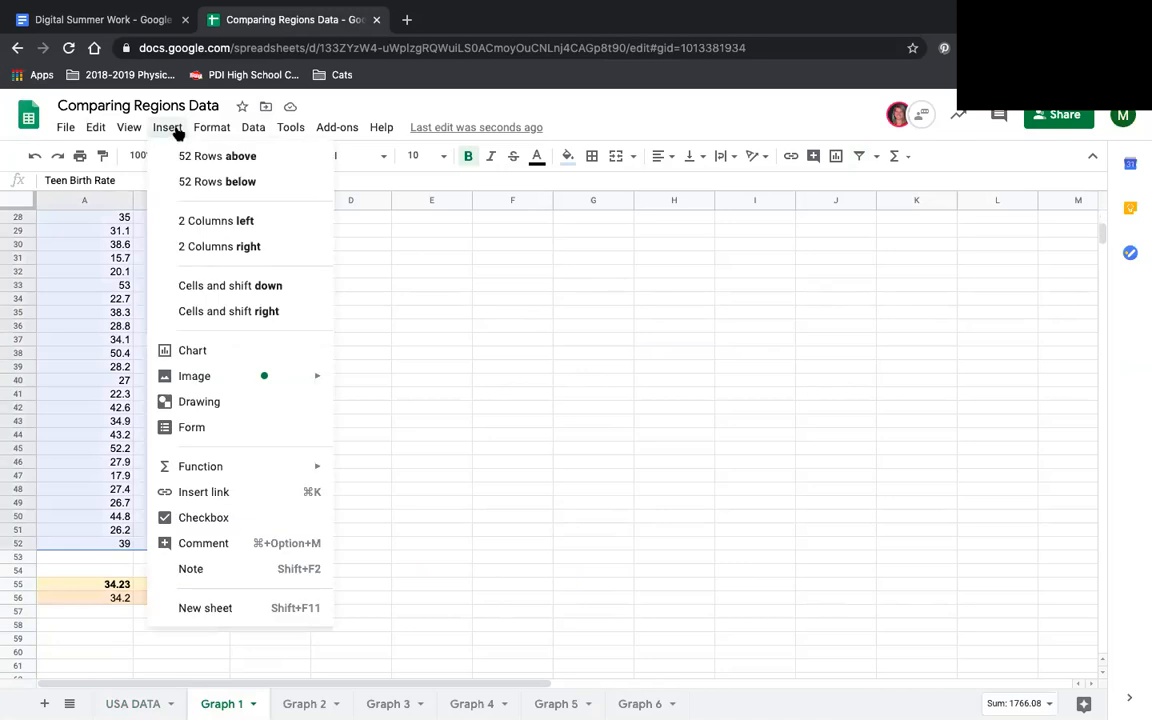
click(221, 347)
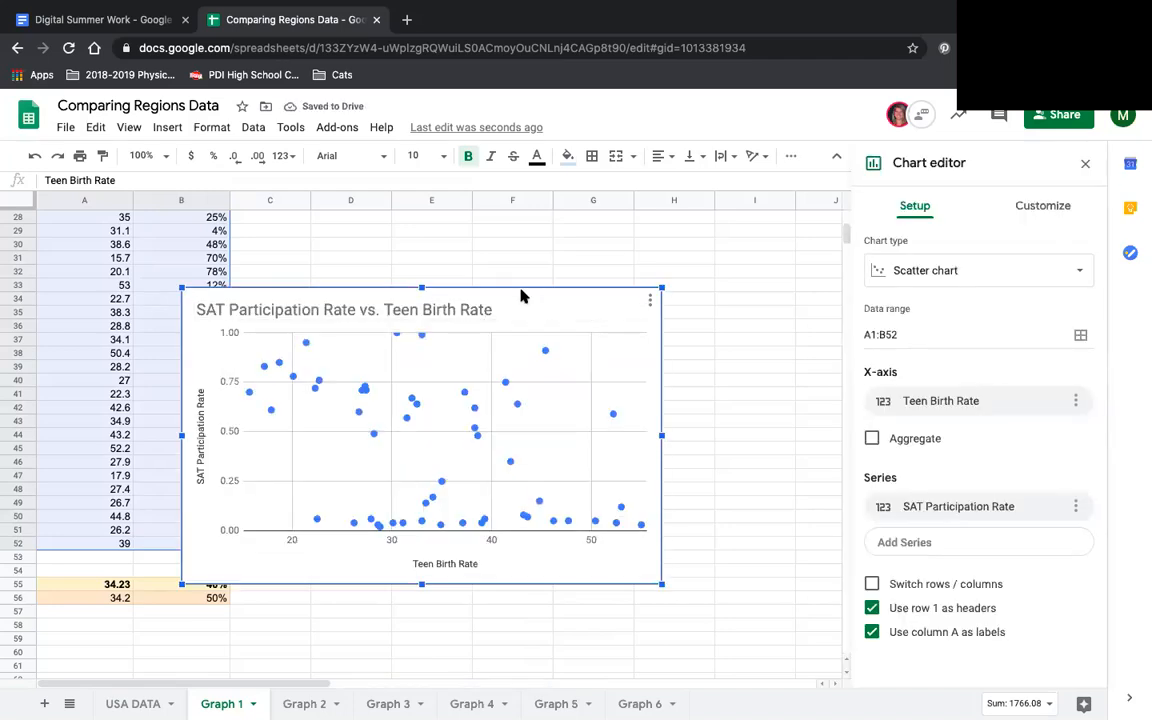
- Move the scatter chart clear of the two data columns, beginning at column C, and leave the chart editor
drag(530, 289, 611, 258)
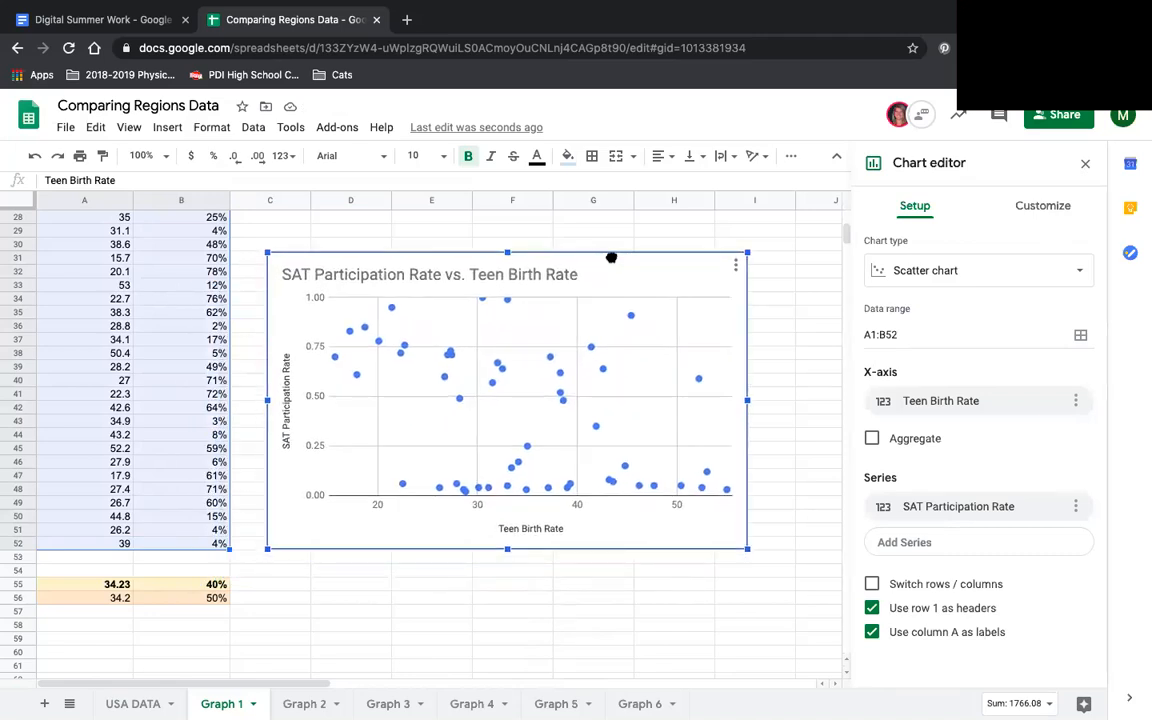
drag(611, 258, 621, 247)
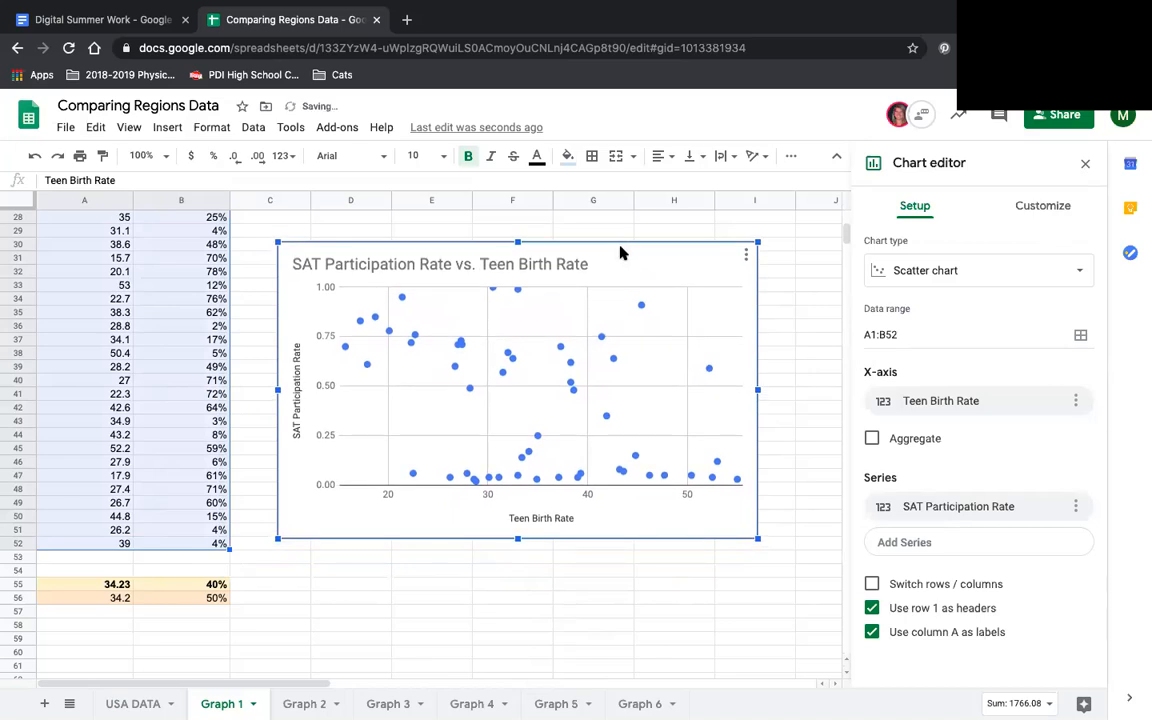
click(688, 234)
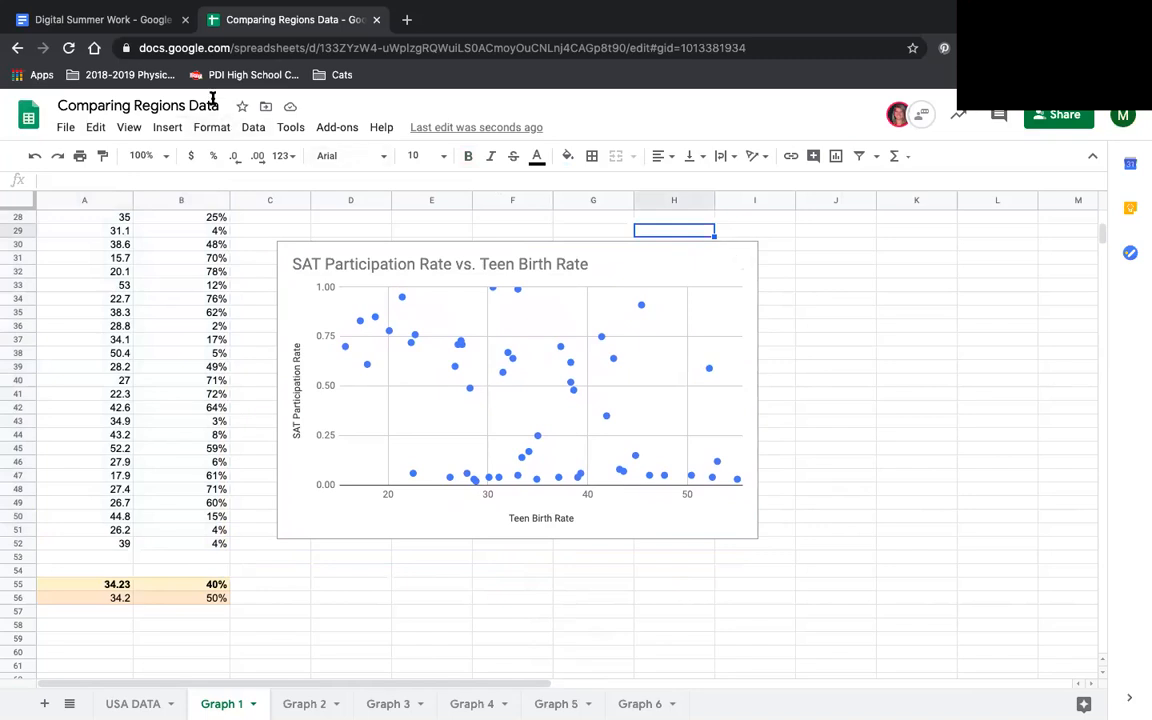
- Check the data set pairings in the Digital Summer Work prediction table, and open the Graph 2 sheet in the Comparing Regions Data spreadsheet
click(124, 24)
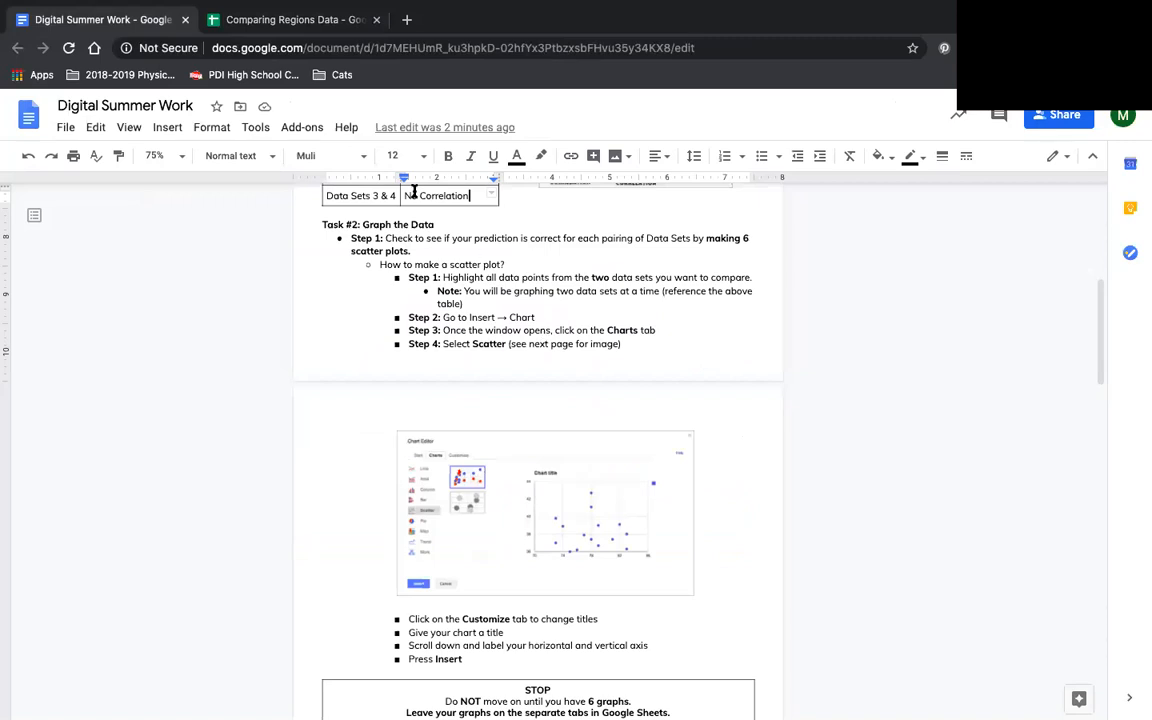
scroll(430, 323, up, 1)
scroll(425, 321, up, 5)
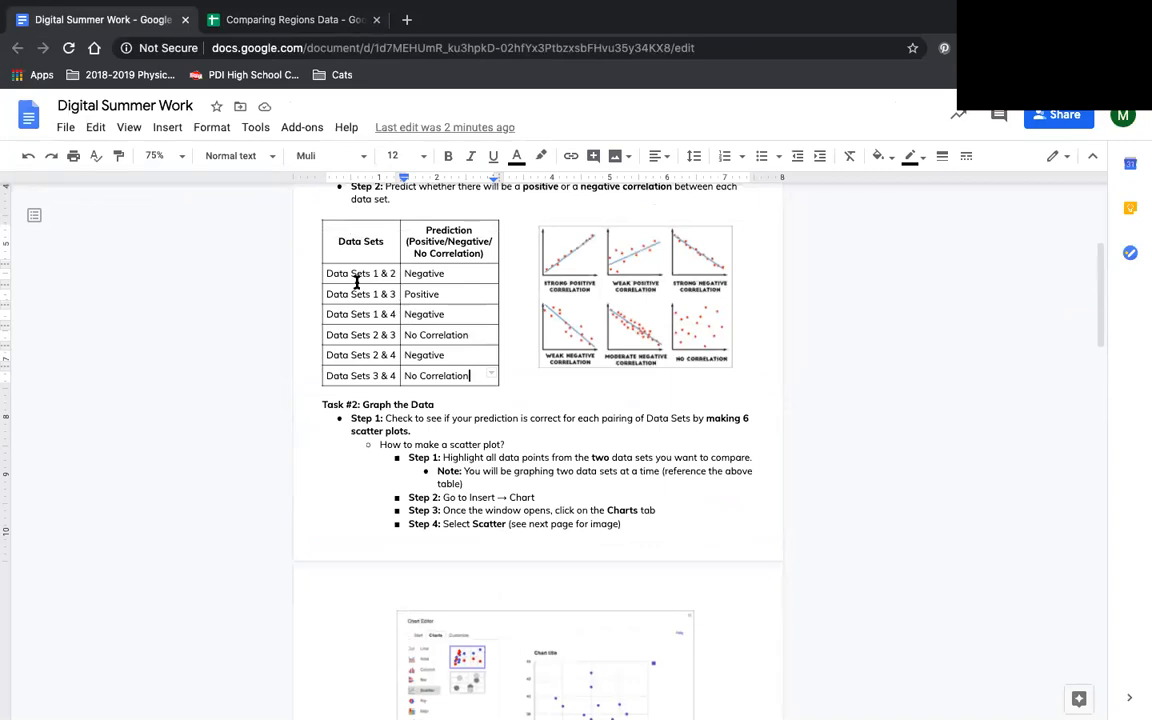
click(262, 22)
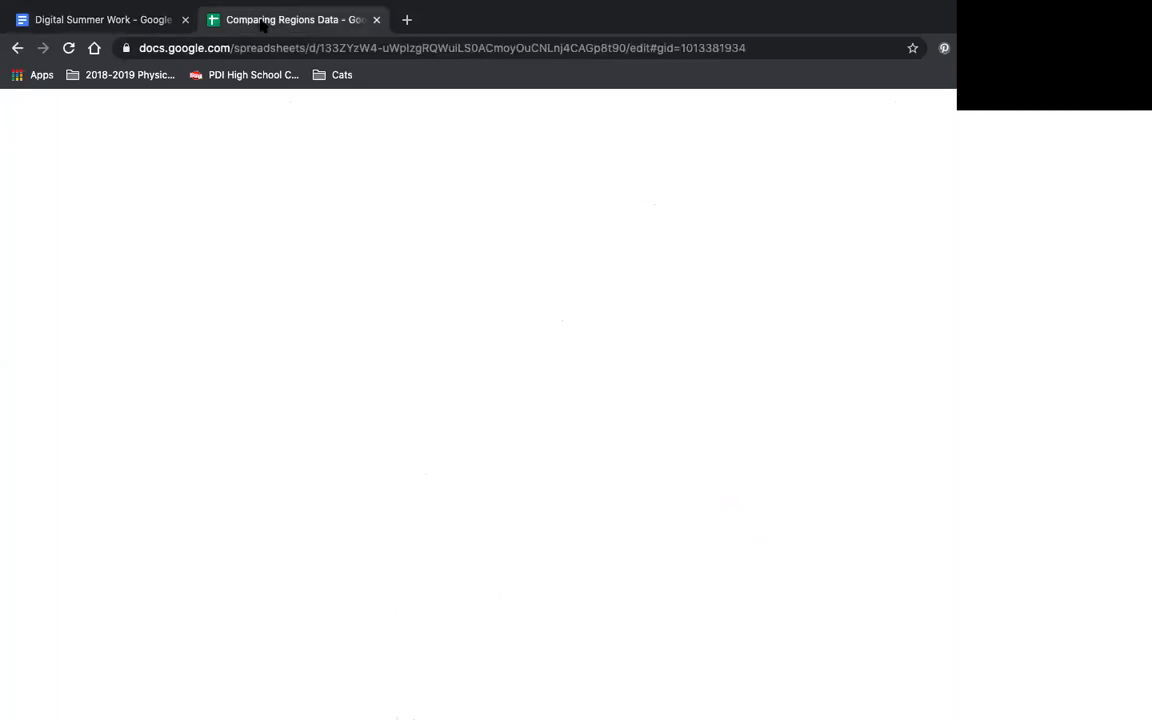
click(305, 704)
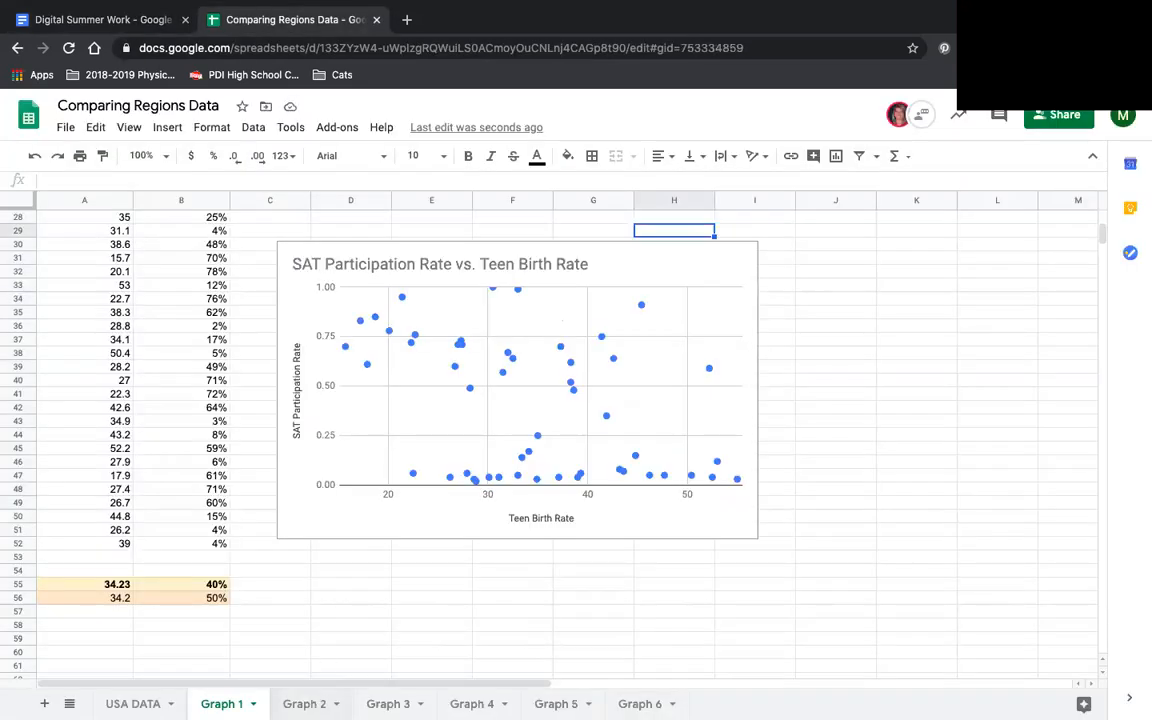
- Return to the Graph 1 sheet and look over its two data columns and scatter chart
click(224, 702)
scroll(229, 657, up, 5)
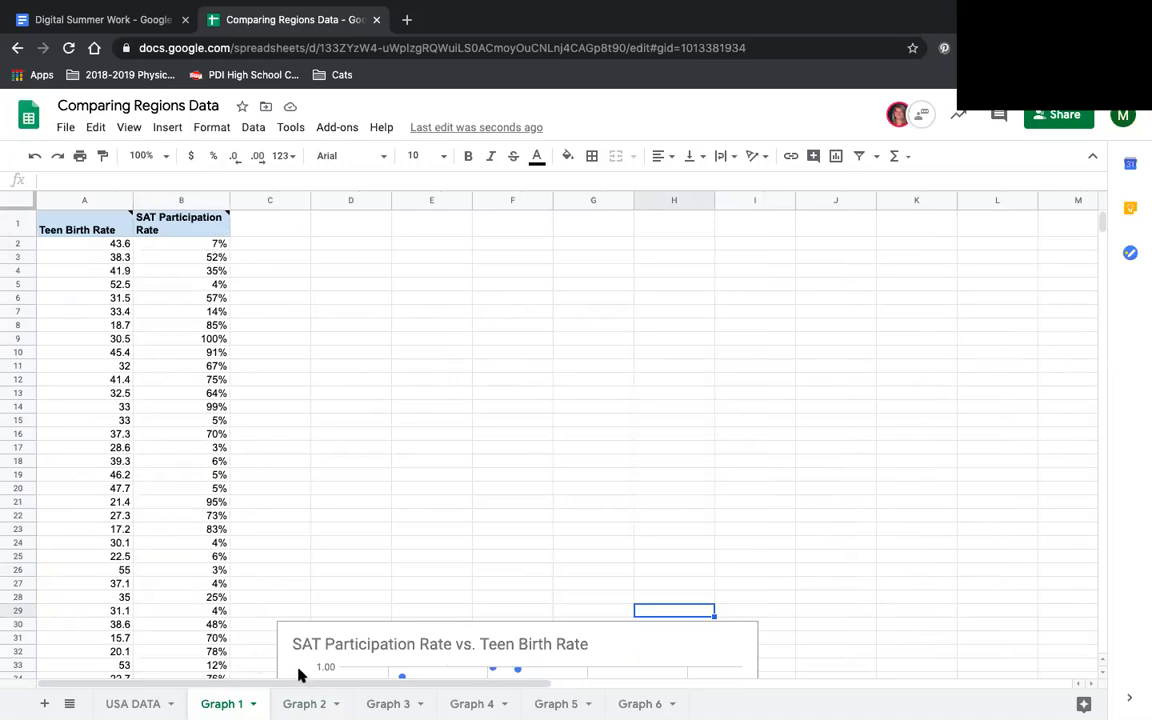
scroll(298, 675, down, 6)
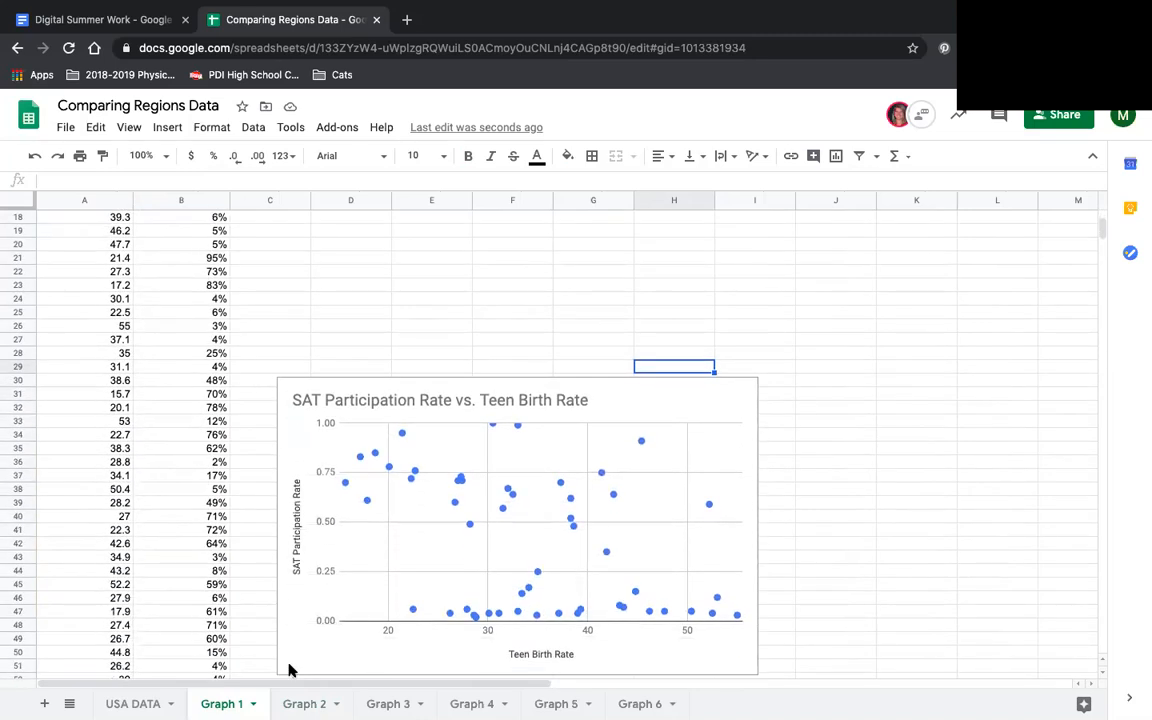
scroll(289, 669, down, 1)
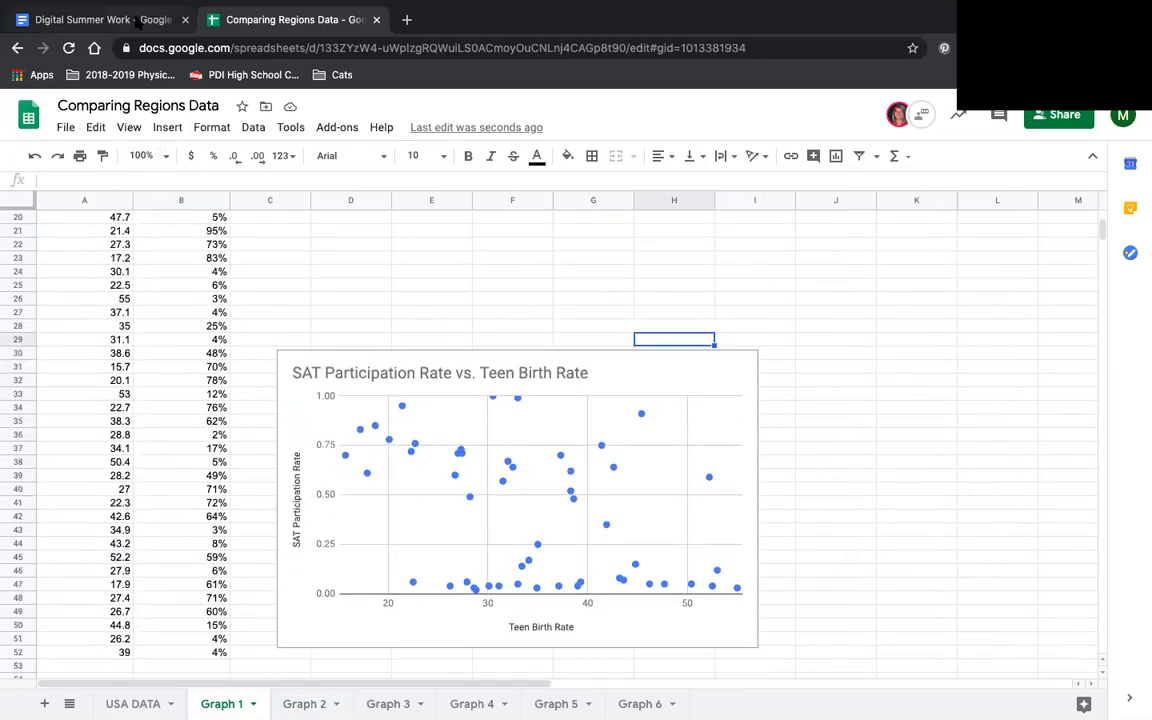
- Read the Task #3 instructions in the Digital Summer Work document for calculating the mean and standard deviation, including the results table
click(137, 21)
scroll(485, 425, down, 1)
scroll(487, 427, down, 5)
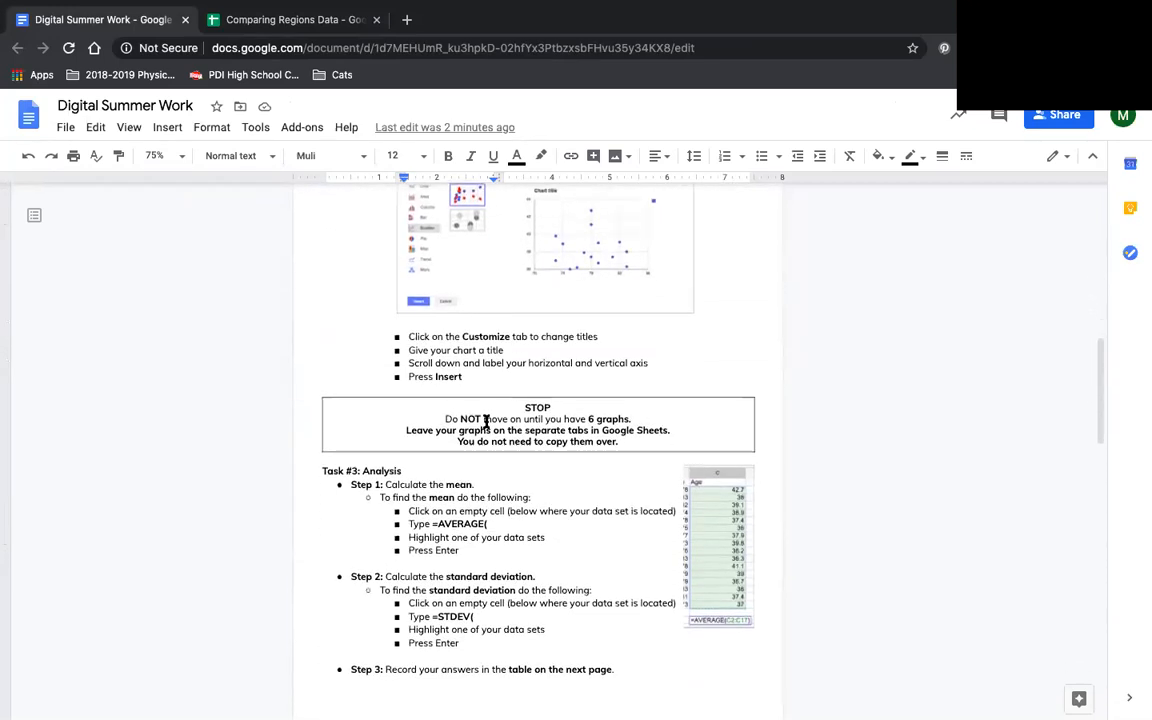
scroll(486, 421, down, 2)
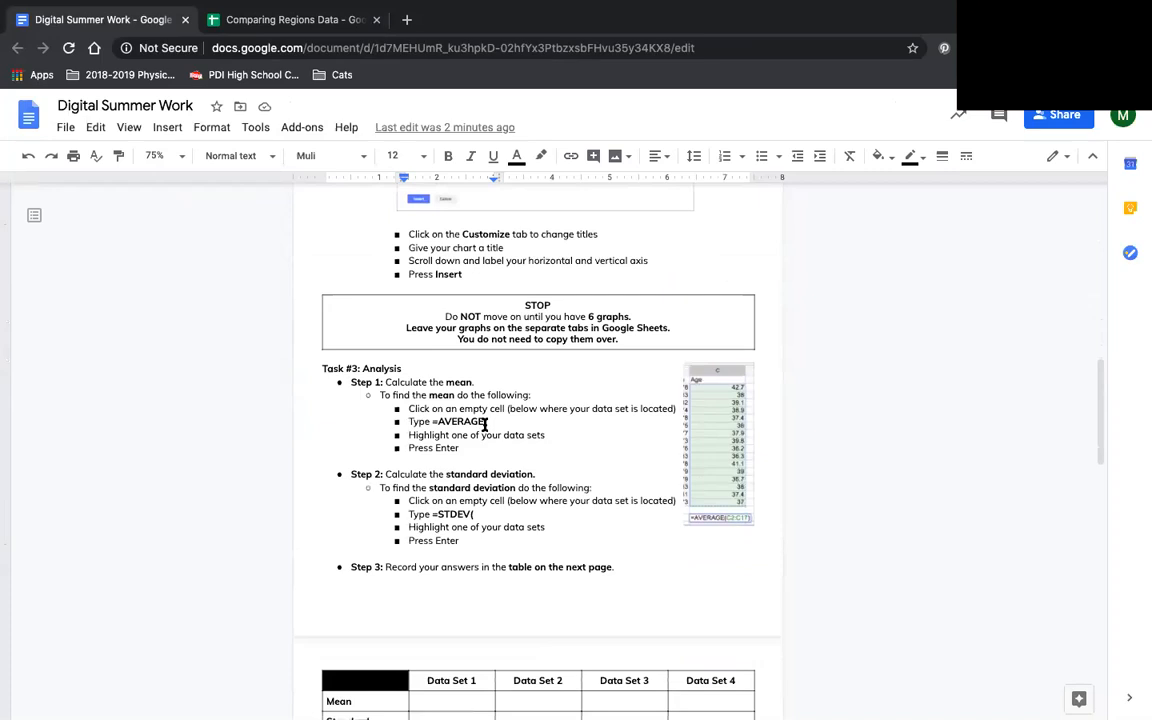
scroll(486, 423, down, 1)
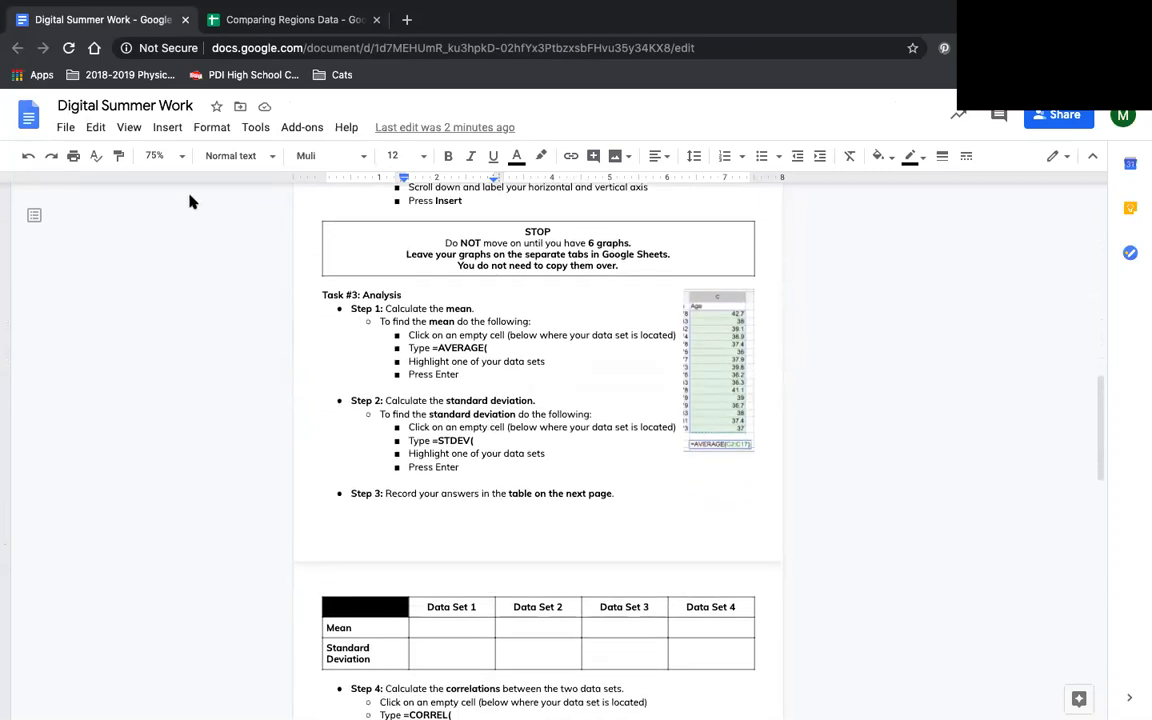
- Clear the copied summary values from A54:B56 on Graph 1 in Comparing Regions Data and select cell A55
click(243, 25)
scroll(180, 396, down, 1)
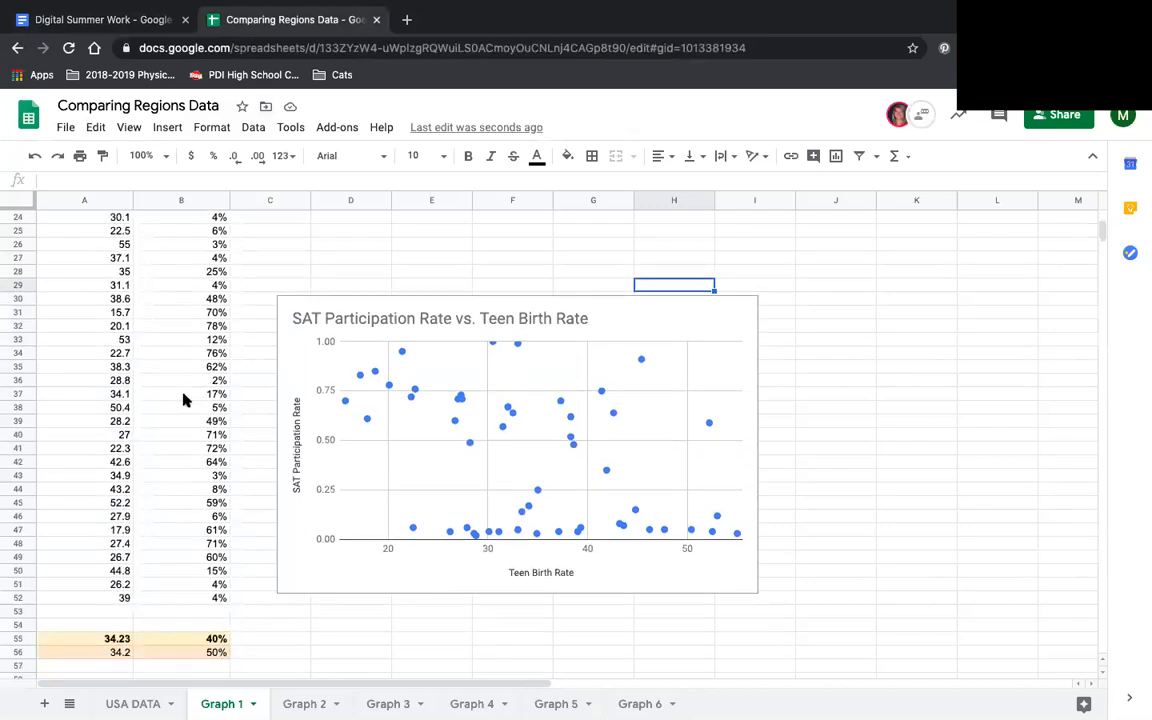
scroll(183, 399, down, 1)
click(160, 626)
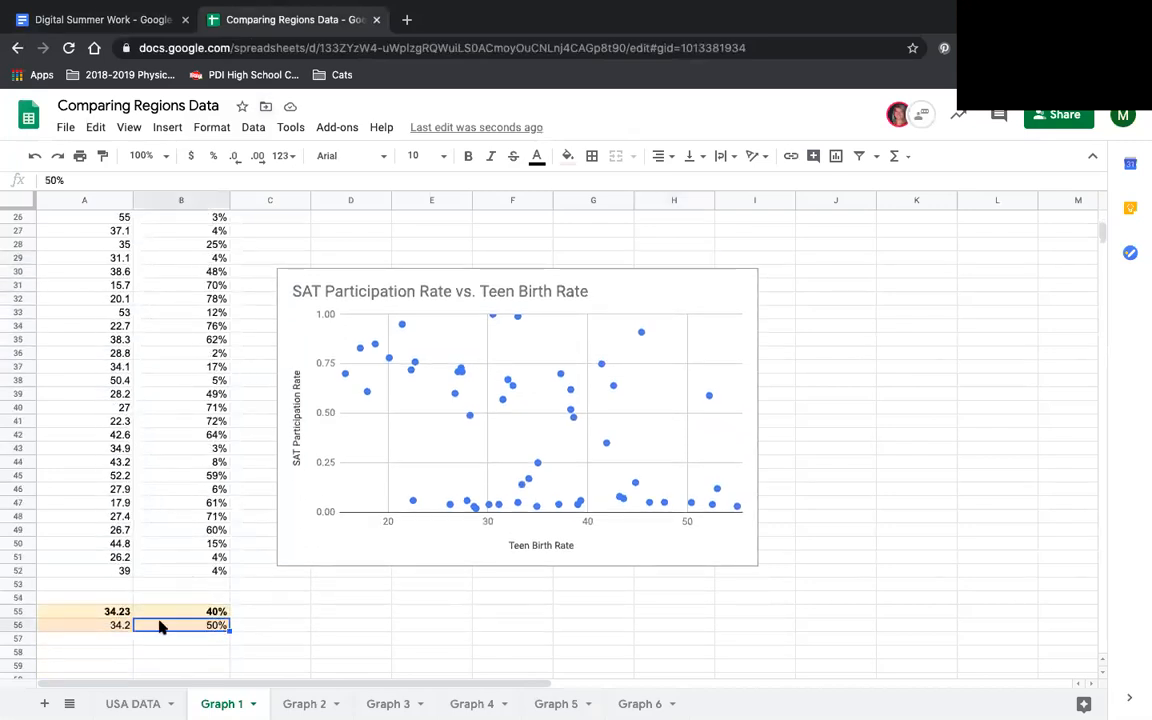
shift+click(85, 598)
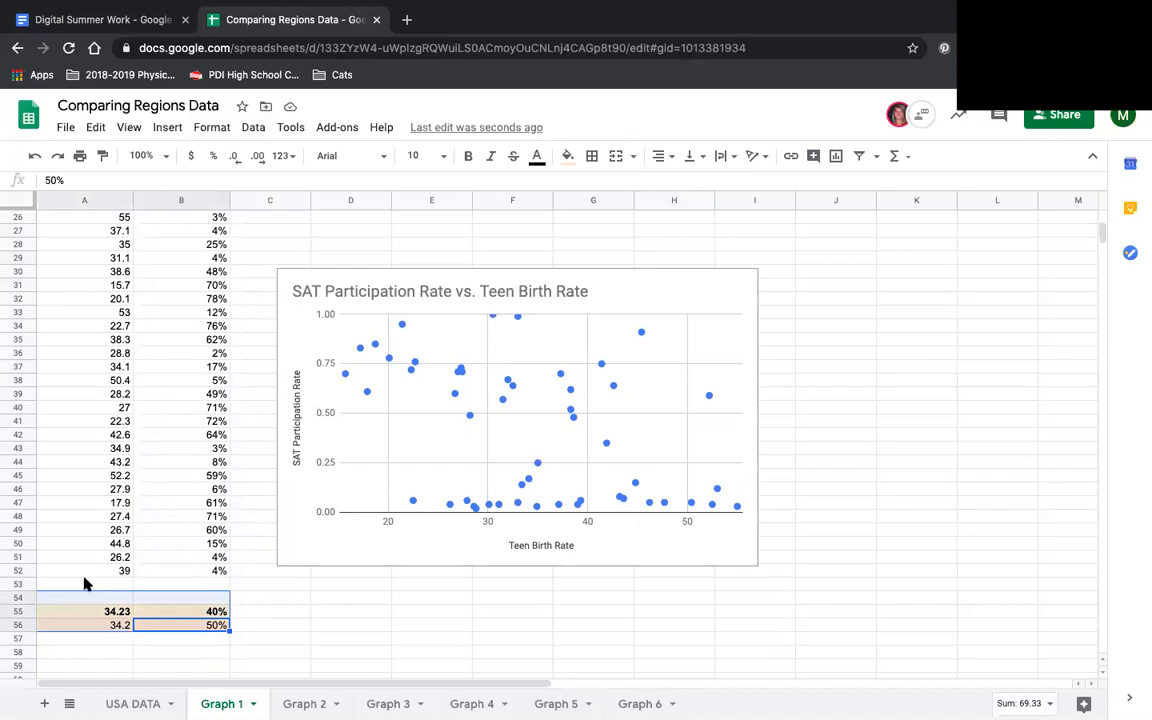
key(Delete)
key(Left)
key(Up)
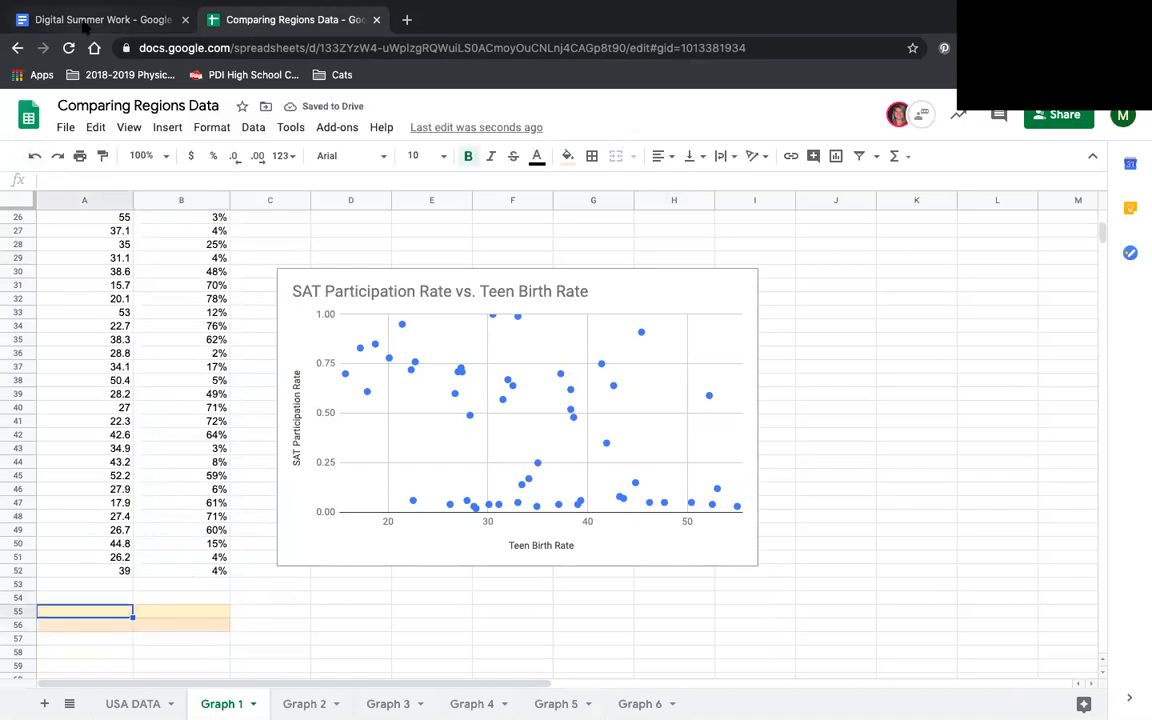
- Check the mean instructions in Digital Summer Work and enter =AVERAGE(A2:A52) in cell A55 of Graph 1 for Teen Birth Rate
click(78, 20)
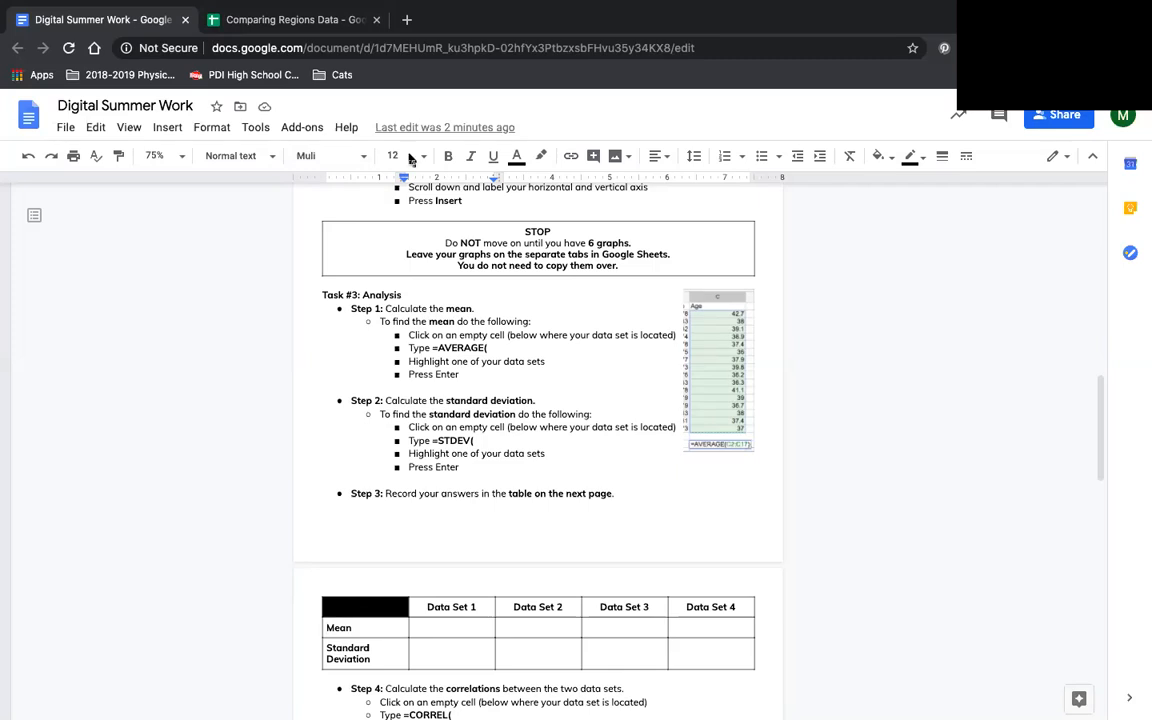
click(276, 20)
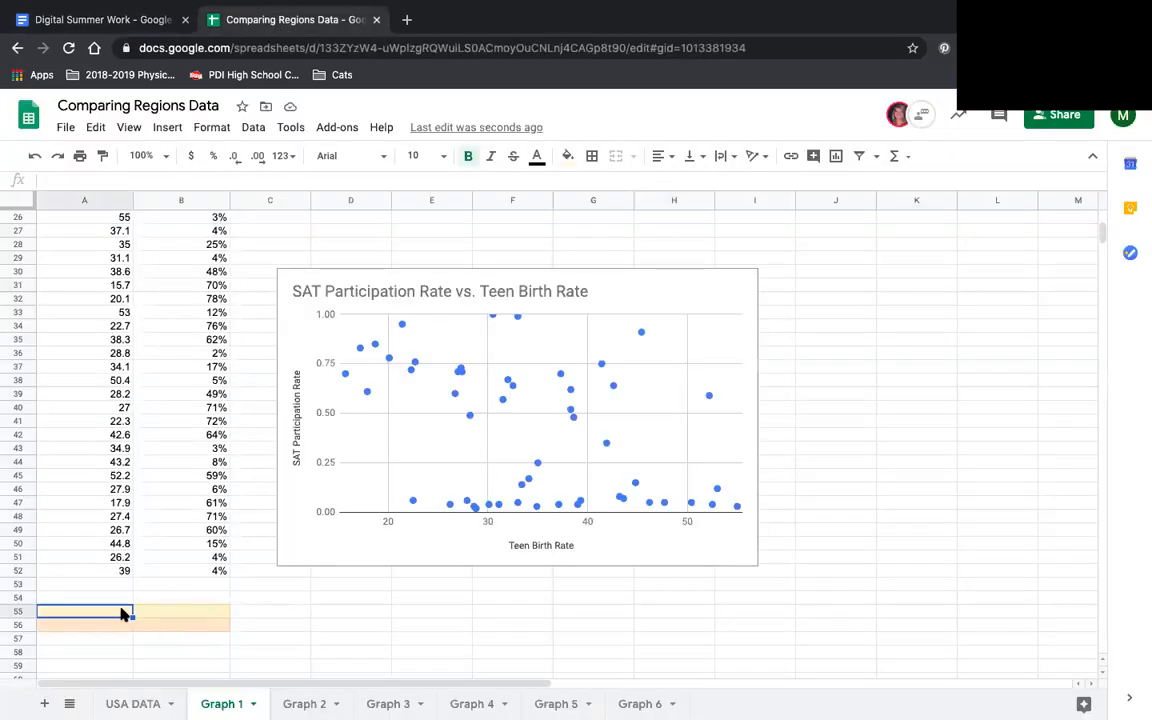
text(=)
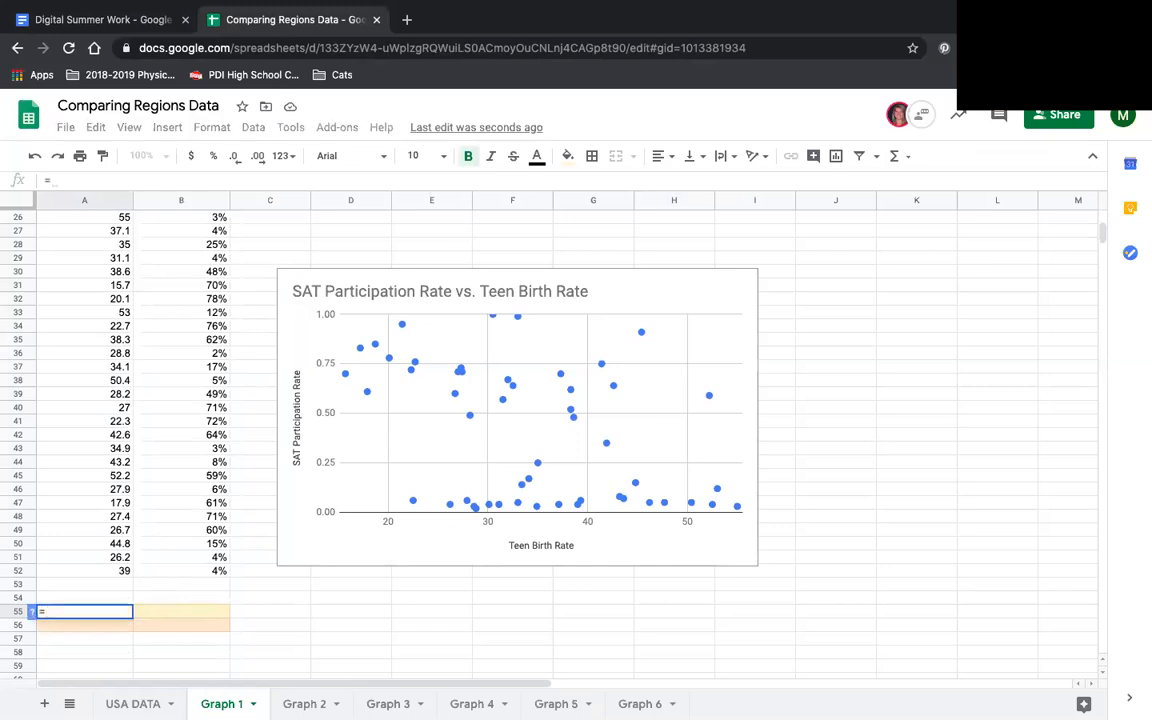
text(AVER)
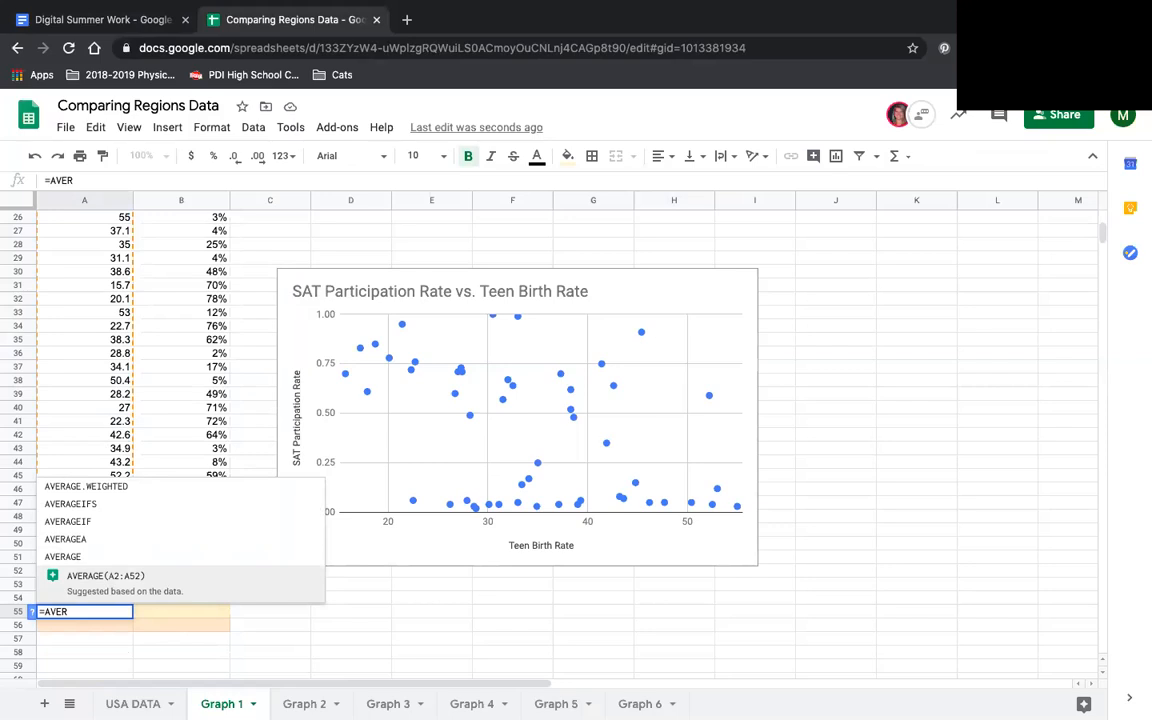
click(138, 587)
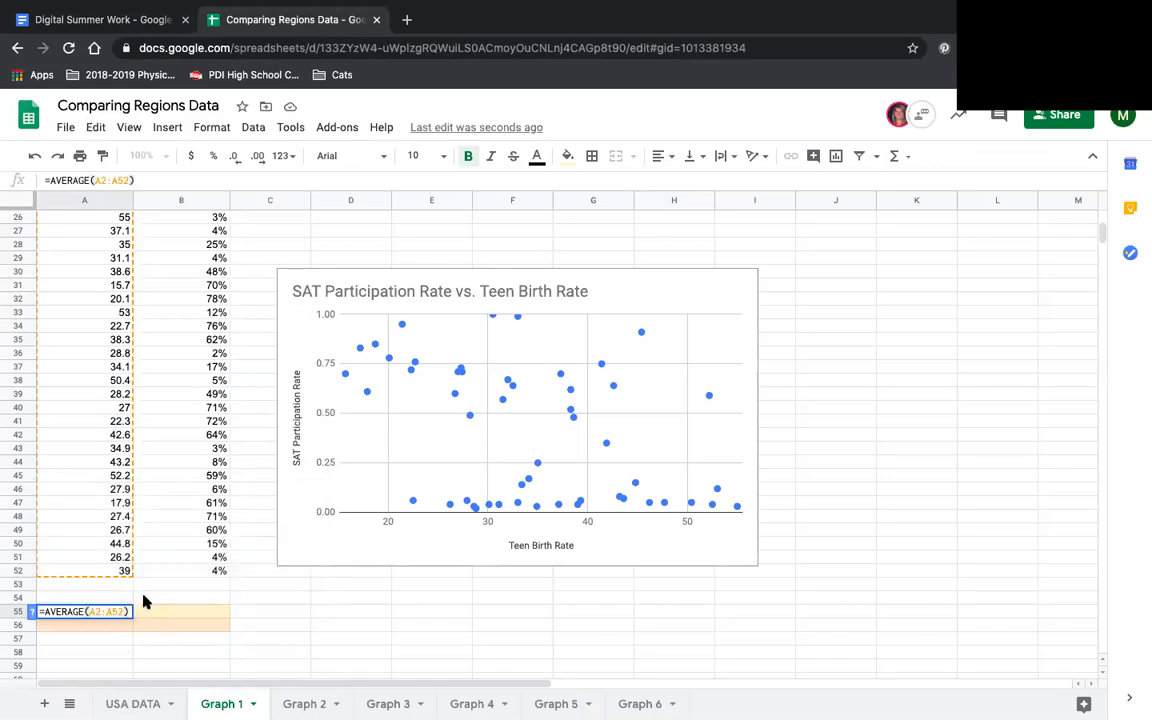
key(Return)
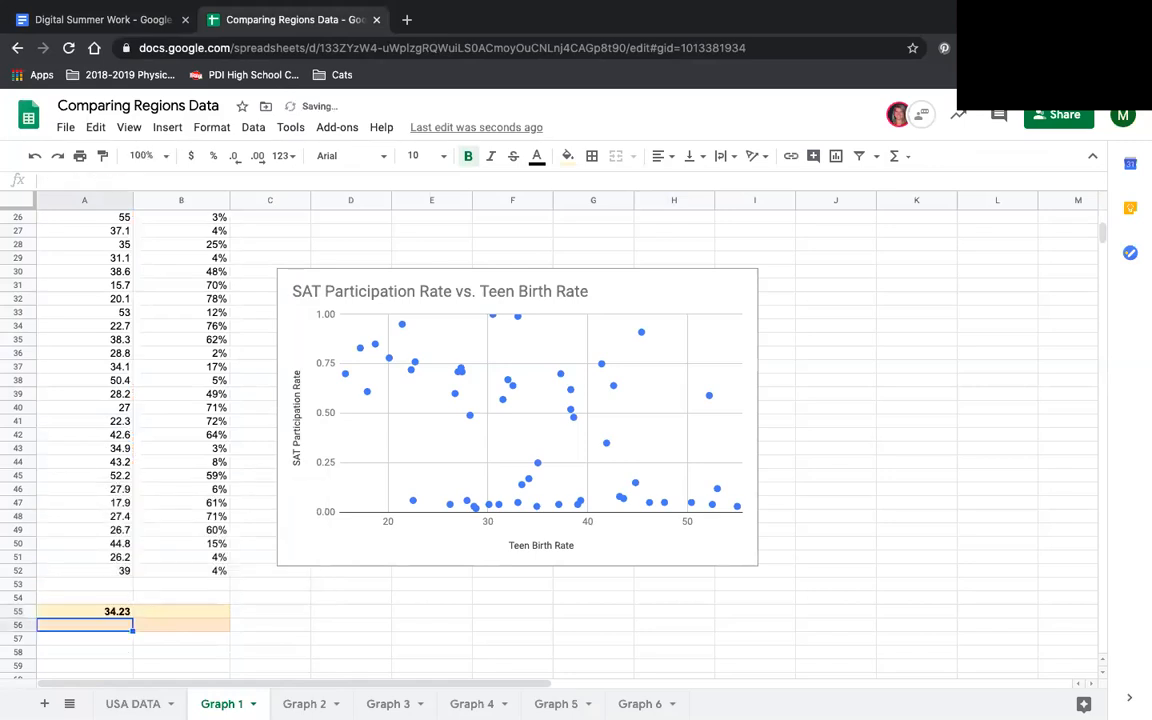
- Calculate the mean SAT Participation Rate in cell B55 with =AVERAGE(B2:B52)
click(147, 613)
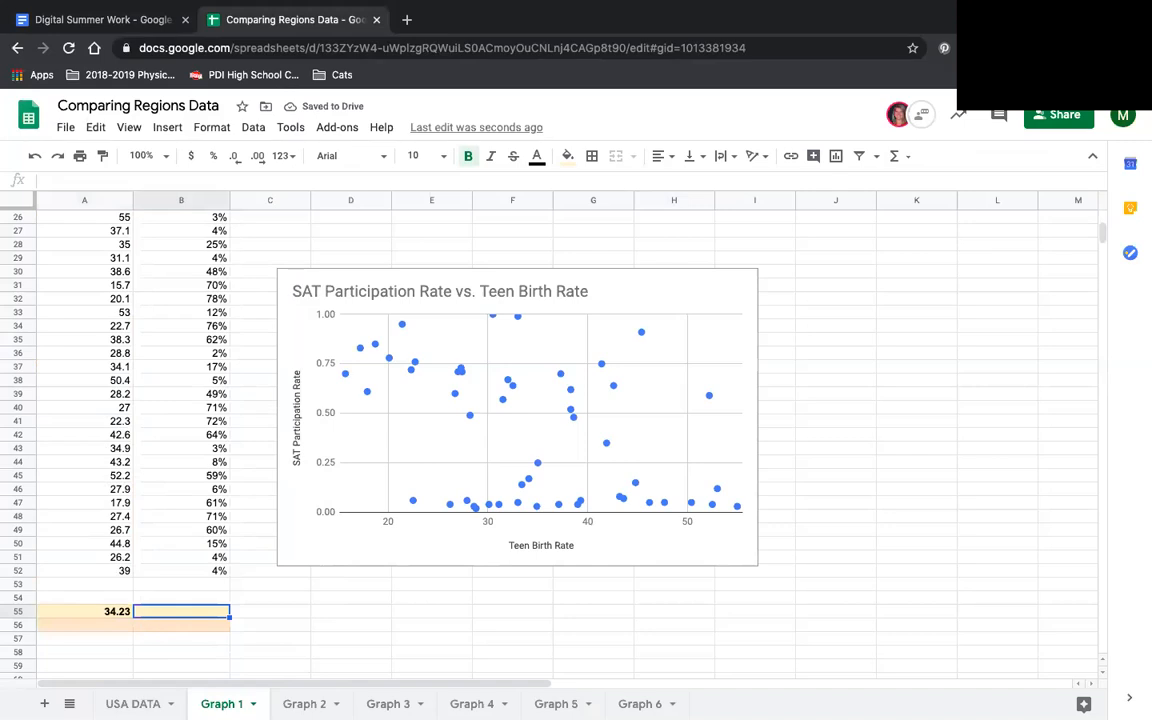
text(=aver)
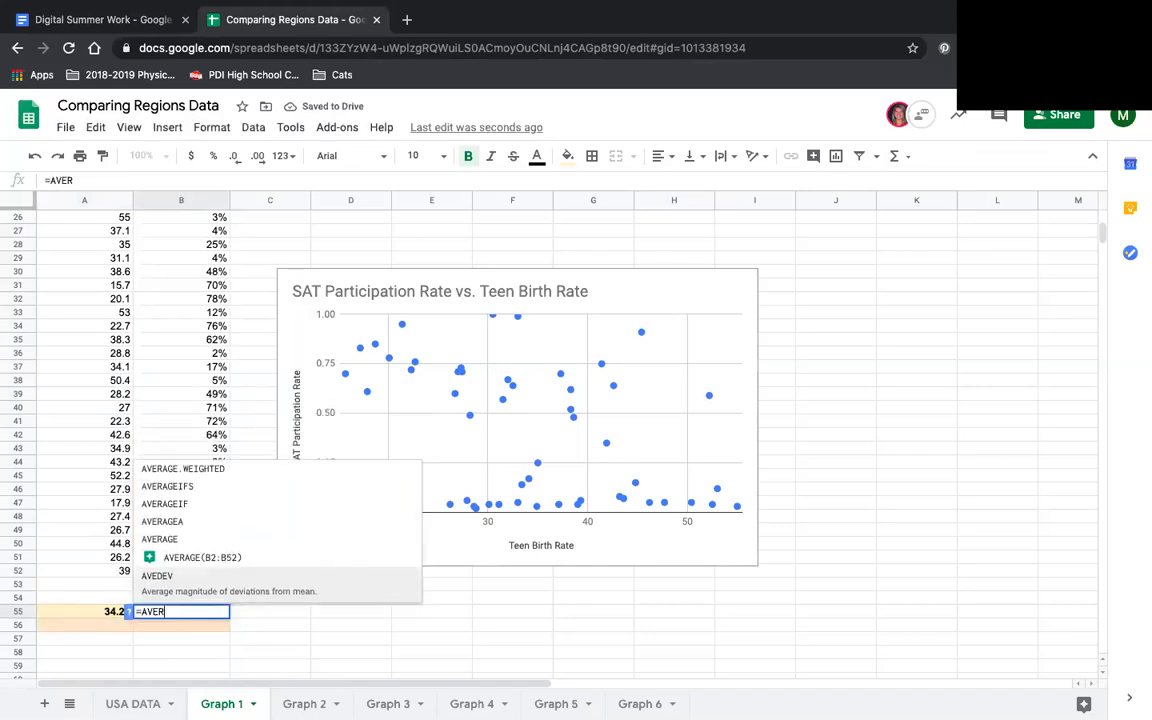
key(Tab)
key(Return)
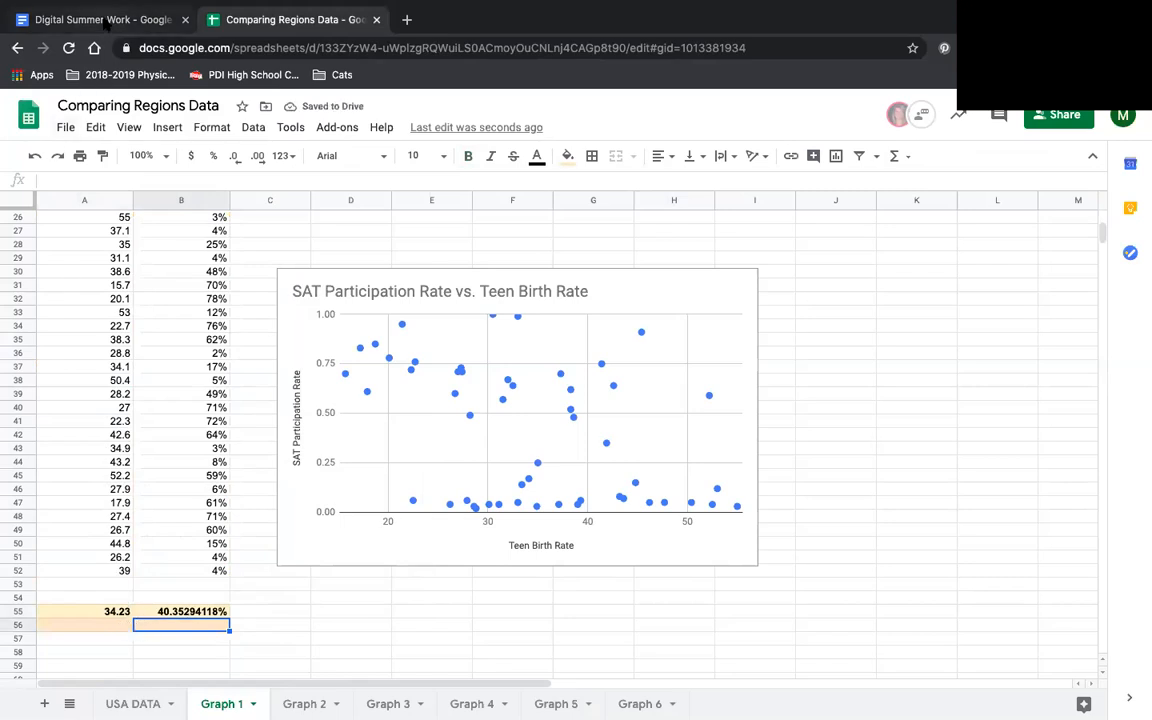
- Check the standard deviation instructions in Digital Summer Work and enter =STDEV(A2:A52) in cell A56 of Graph 1 for Teen Birth Rate
click(105, 22)
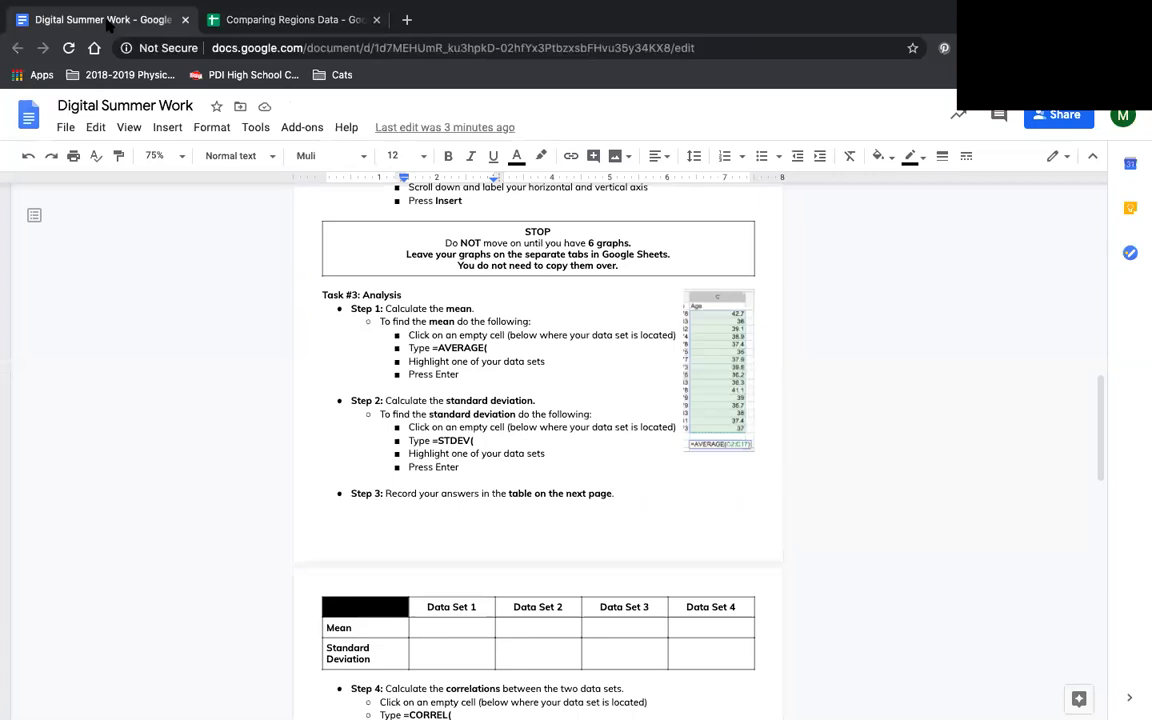
click(231, 22)
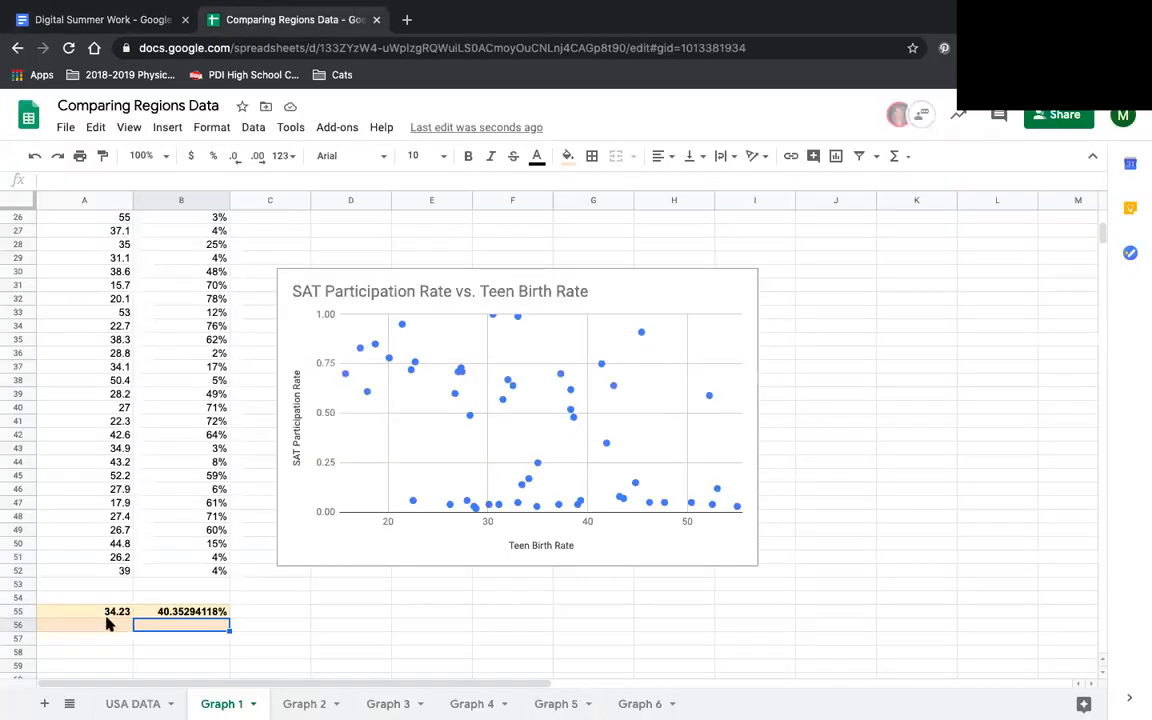
click(109, 615)
click(112, 627)
text(=)
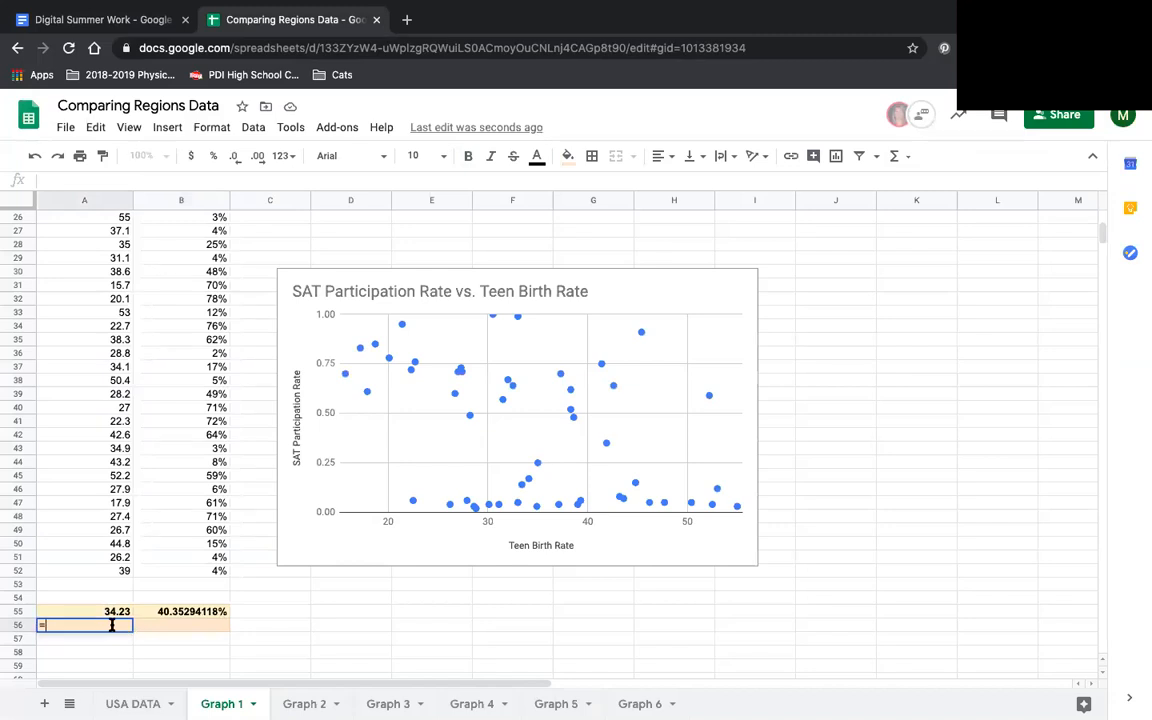
text(STD)
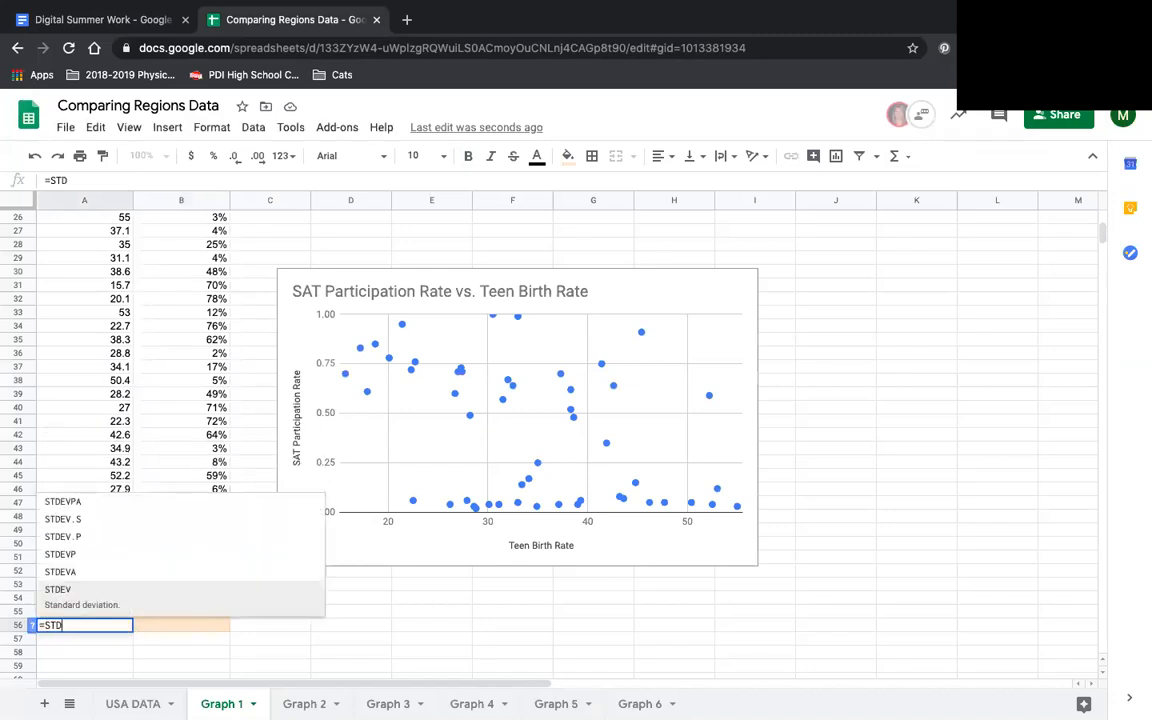
text(EV()
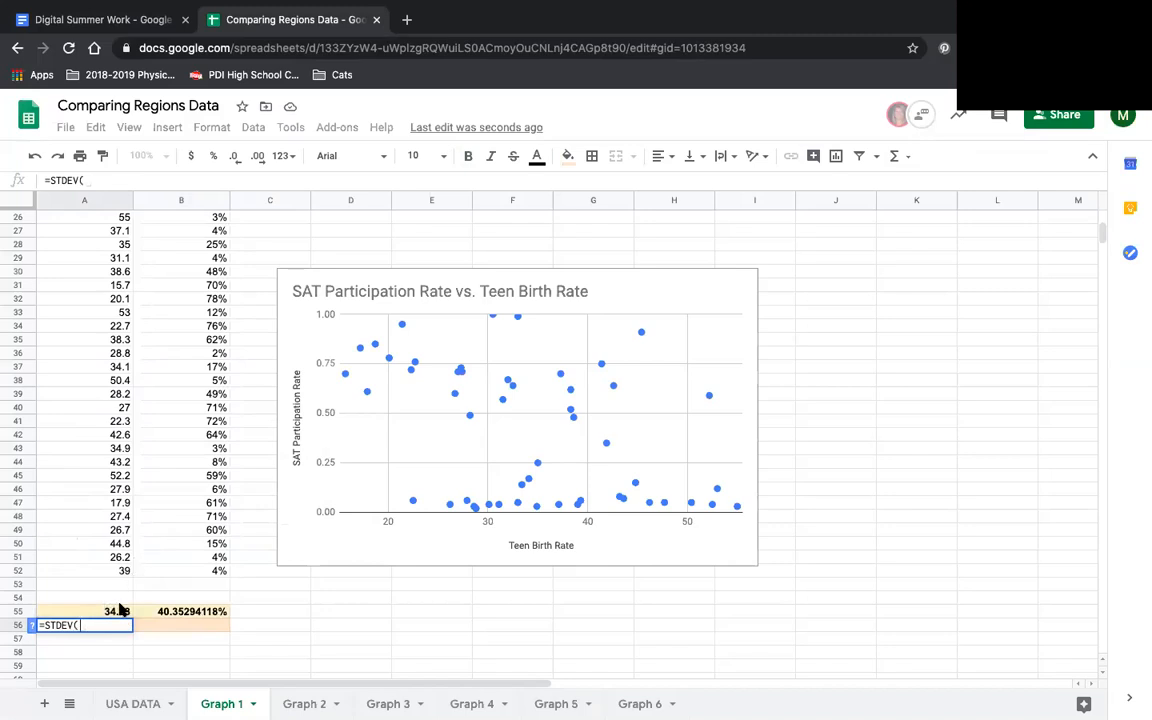
scroll(86, 515, down, 1)
scroll(86, 512, up, 5)
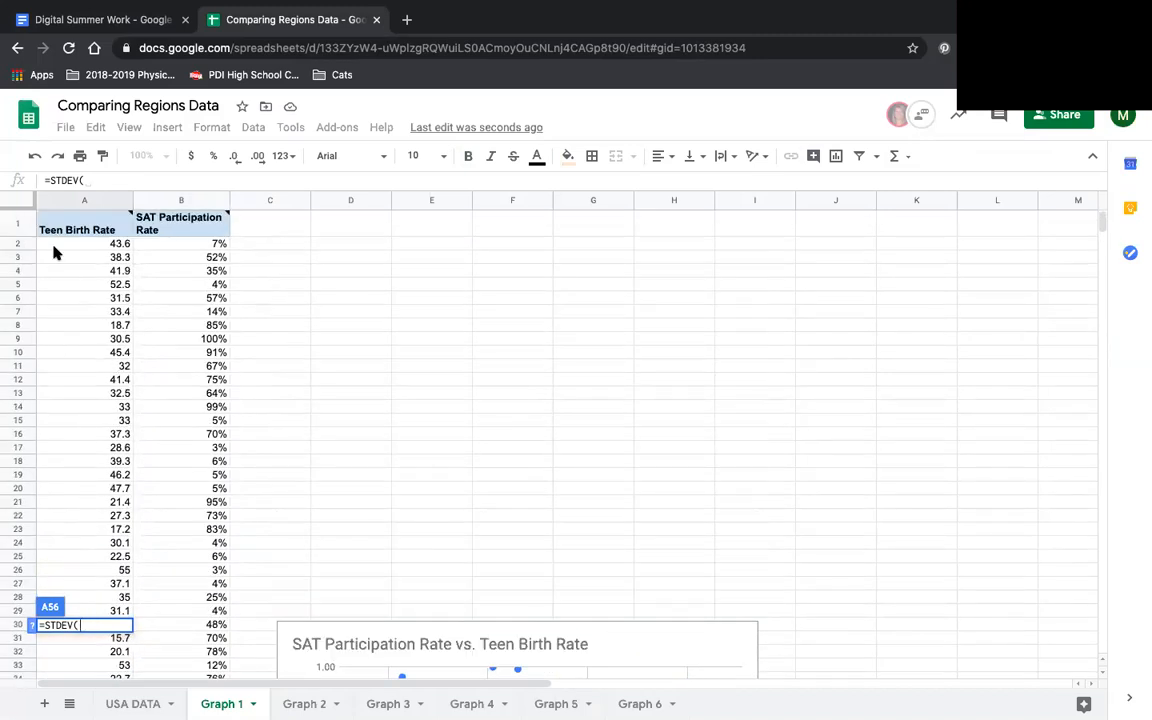
click(55, 245)
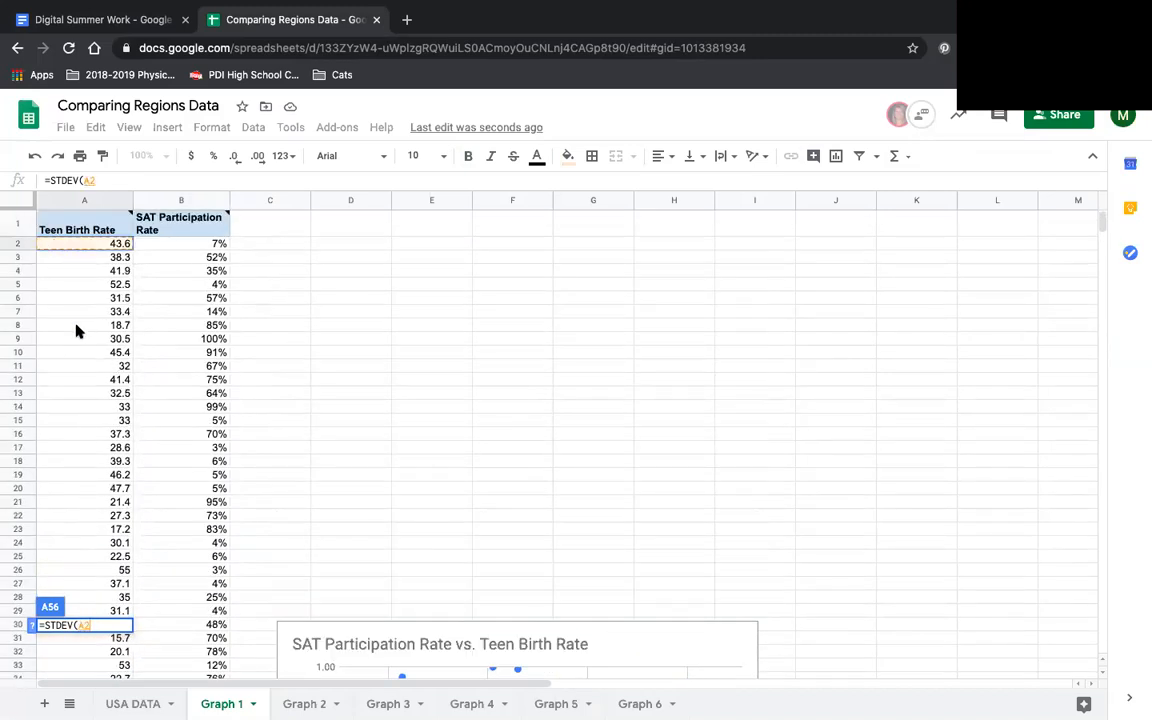
scroll(76, 330, down, 8)
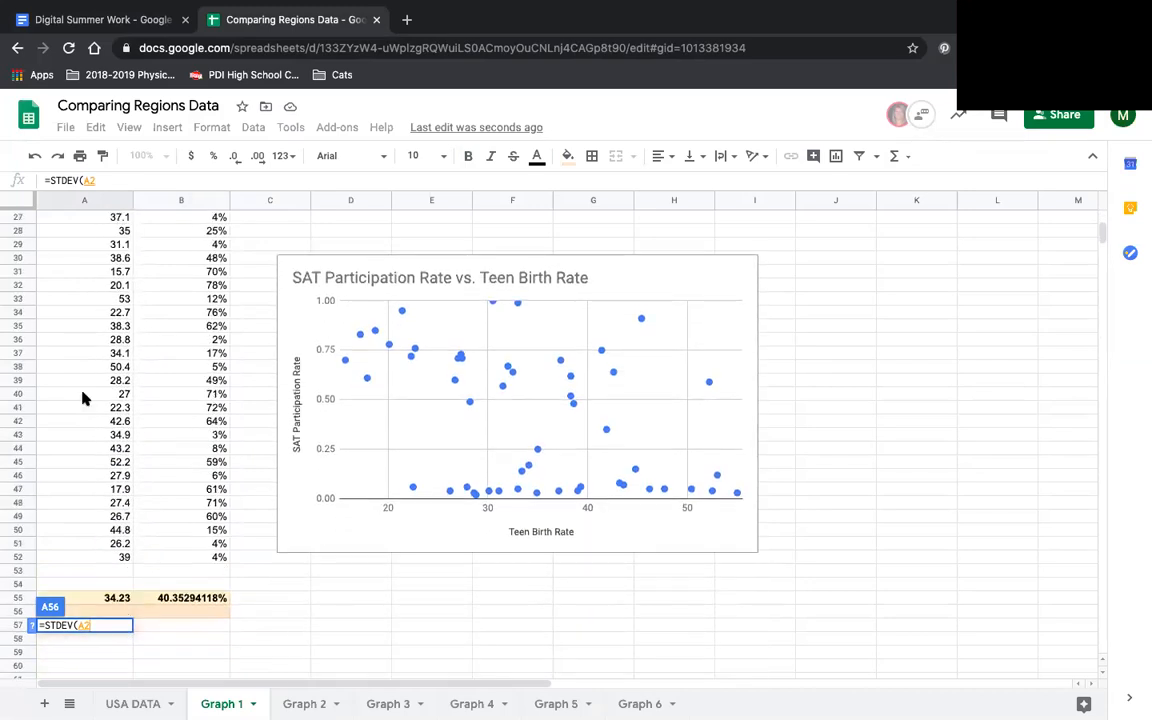
shift+click(100, 558)
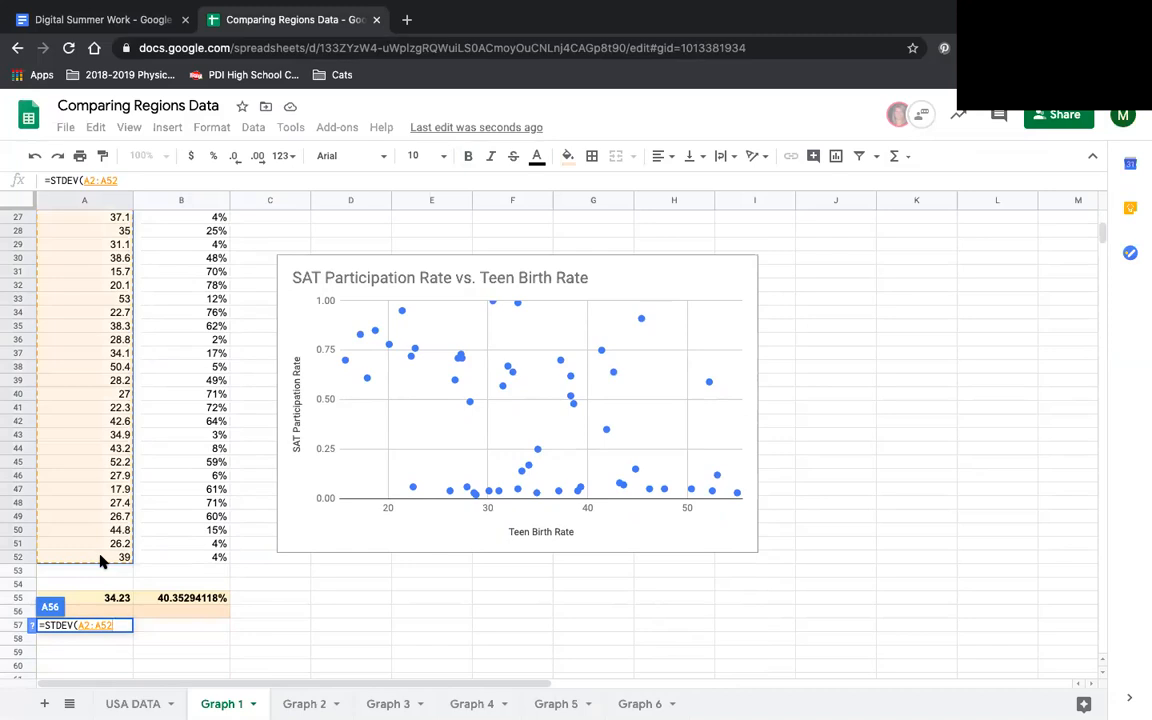
text())
key(Return)
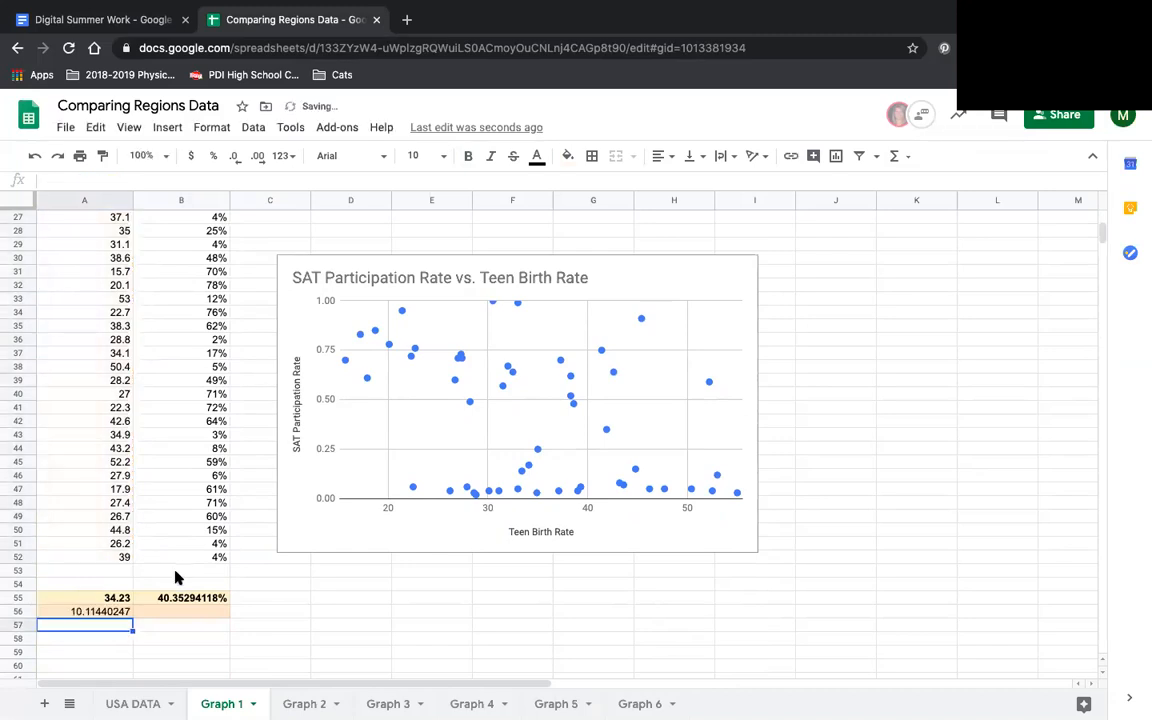
- Calculate the standard deviation of SAT Participation Rate in cell B56 with =STDEV(B2:B52)
click(175, 613)
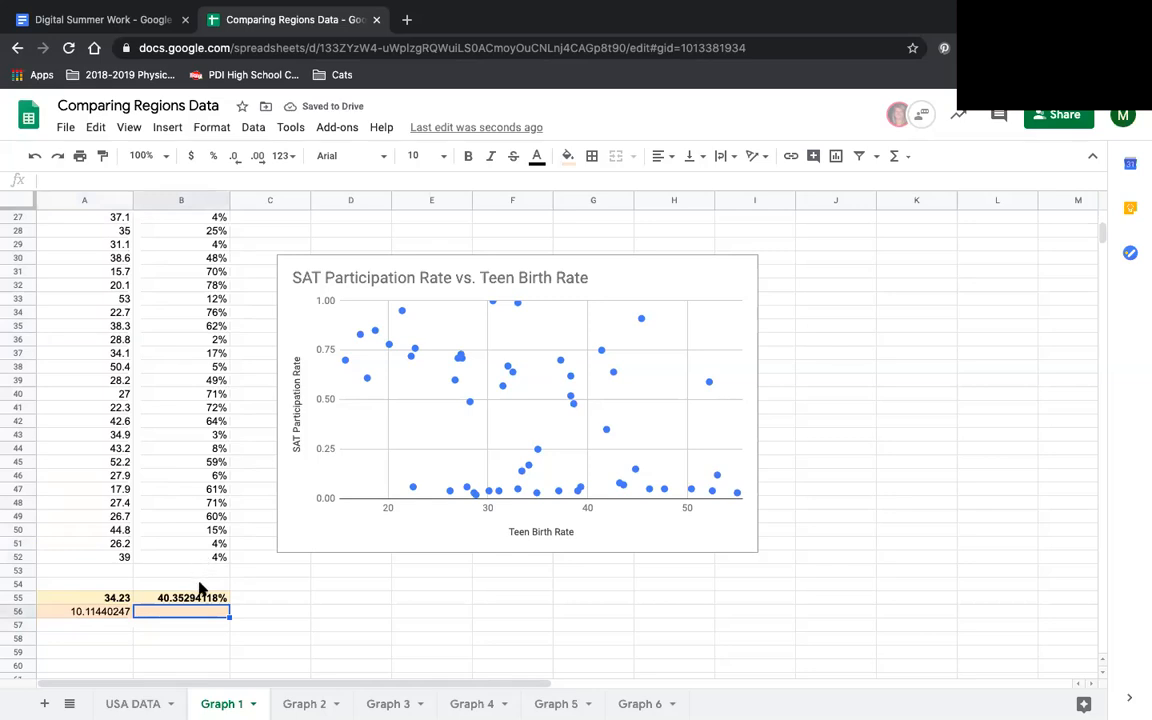
text(=)
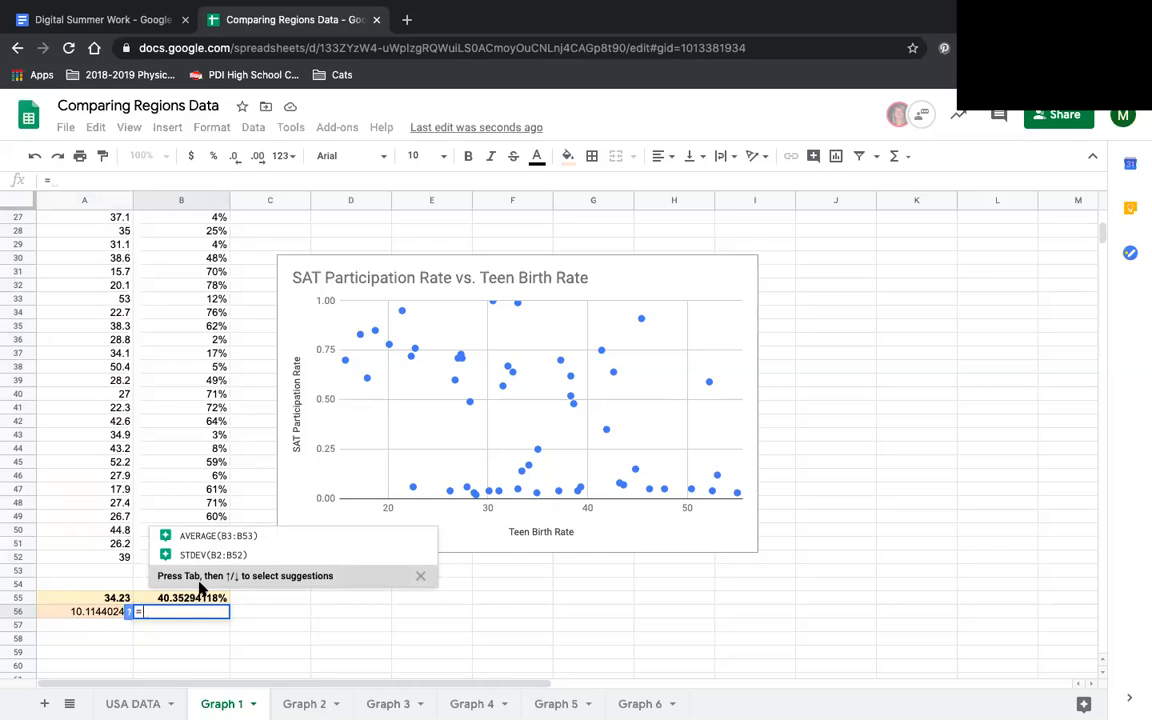
click(190, 556)
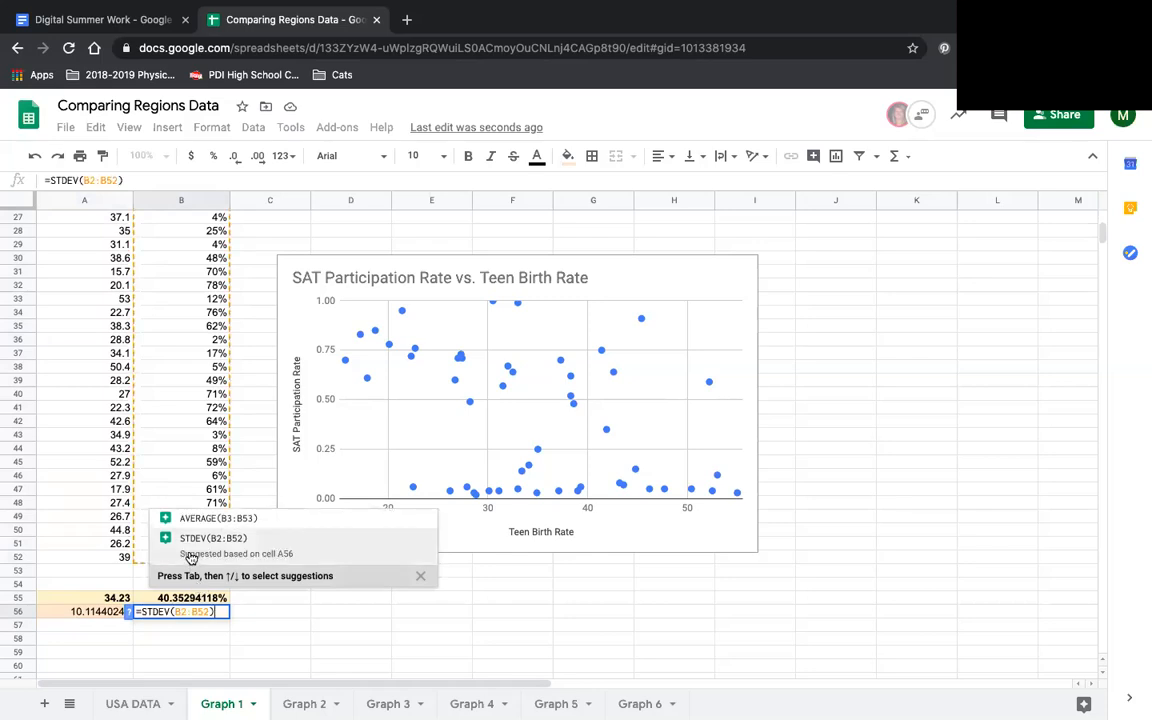
key(Return)
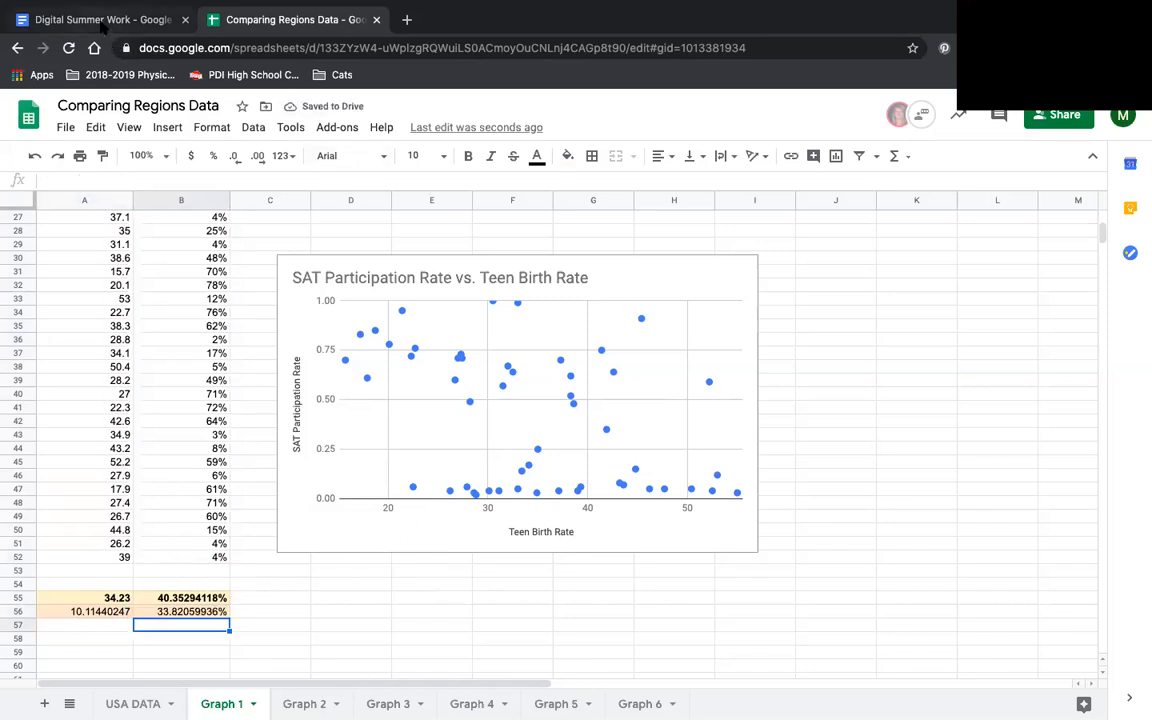
- Switch to Digital Summer Work and review the mean and standard deviation table and the Step 4 correlation instructions
click(95, 22)
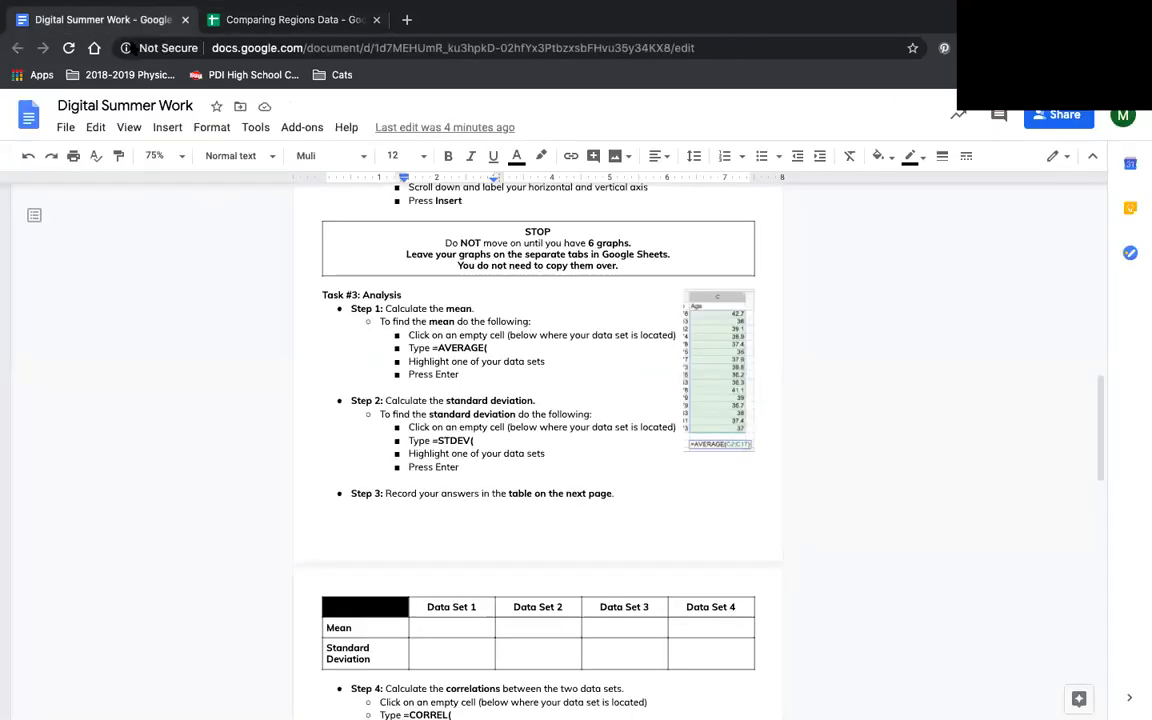
click(466, 630)
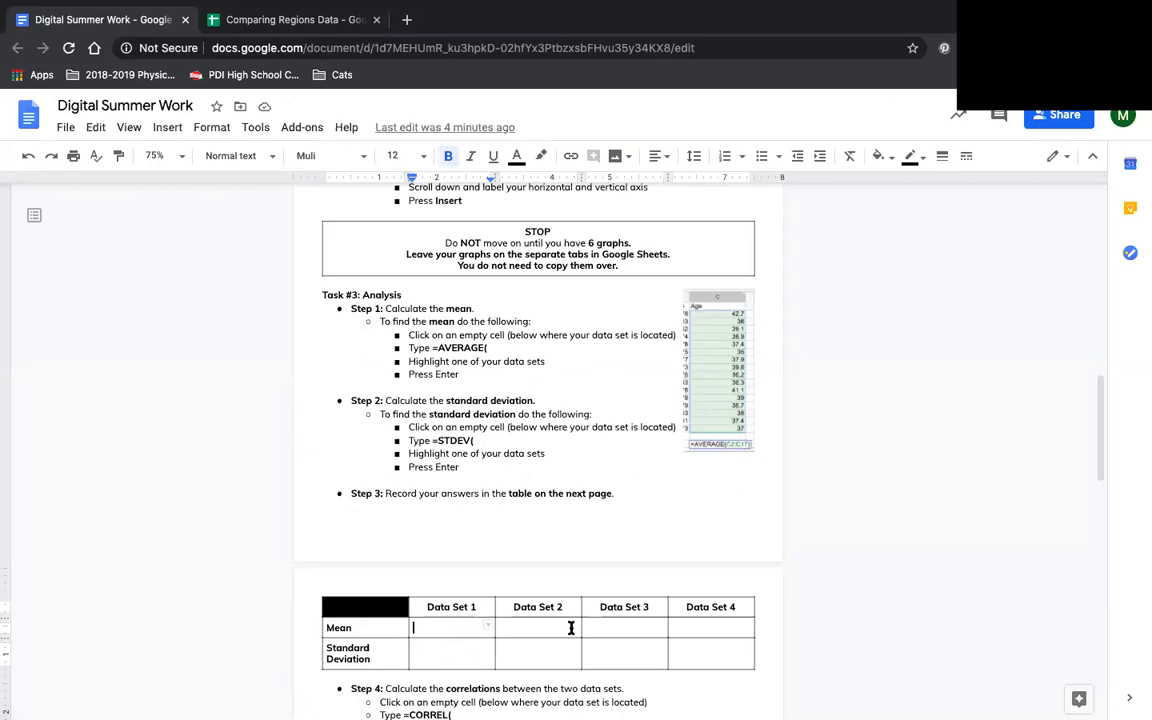
scroll(668, 620, down, 3)
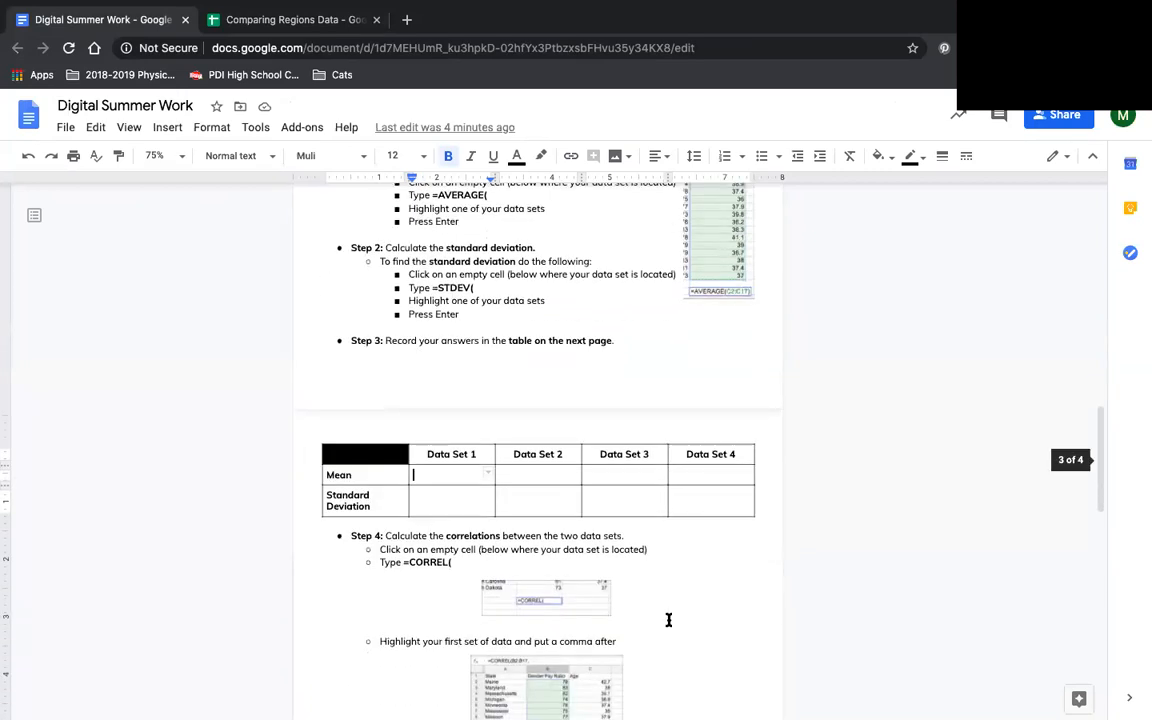
scroll(668, 620, down, 5)
scroll(662, 622, down, 1)
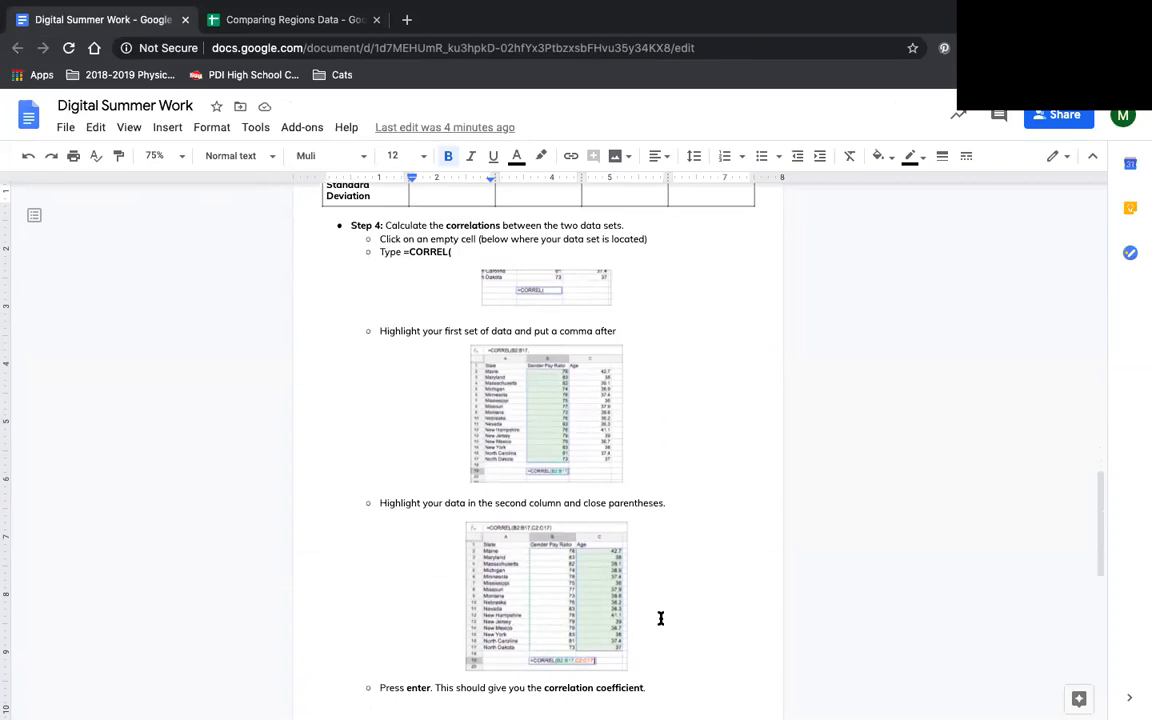
scroll(657, 620, down, 1)
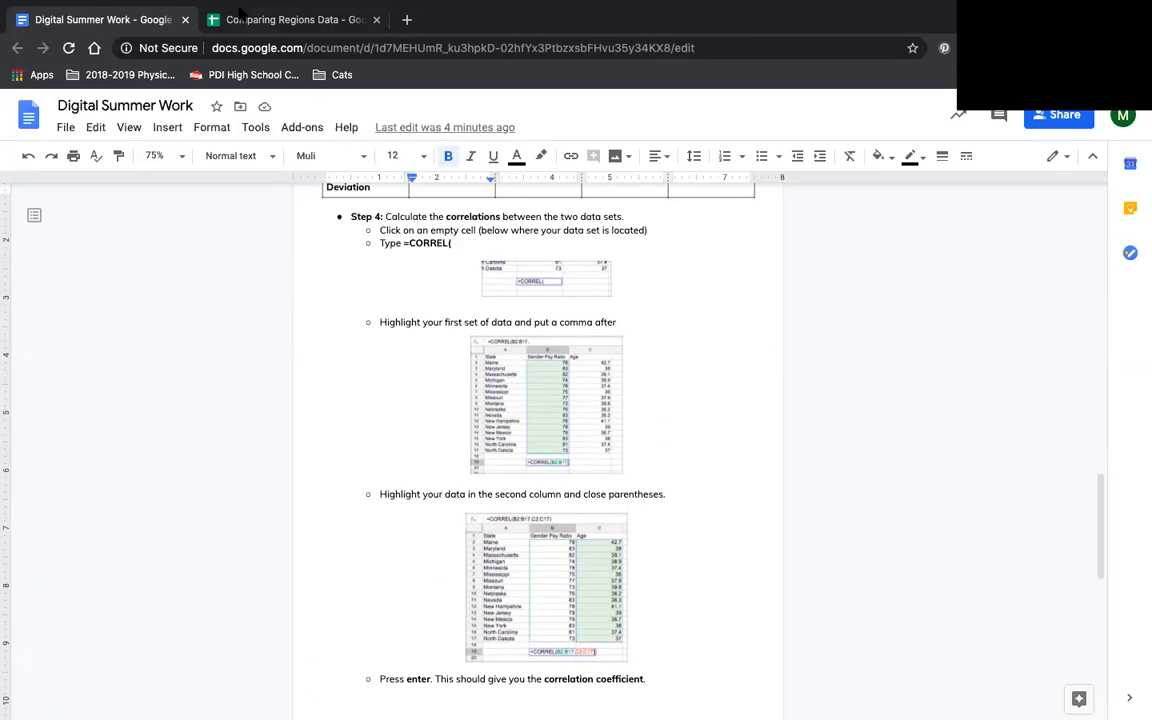
- In Comparing Regions Data, start a CORREL formula in cell D55 of Graph 1 with the Teen Birth Rate range A2:A52 as first argument
click(241, 22)
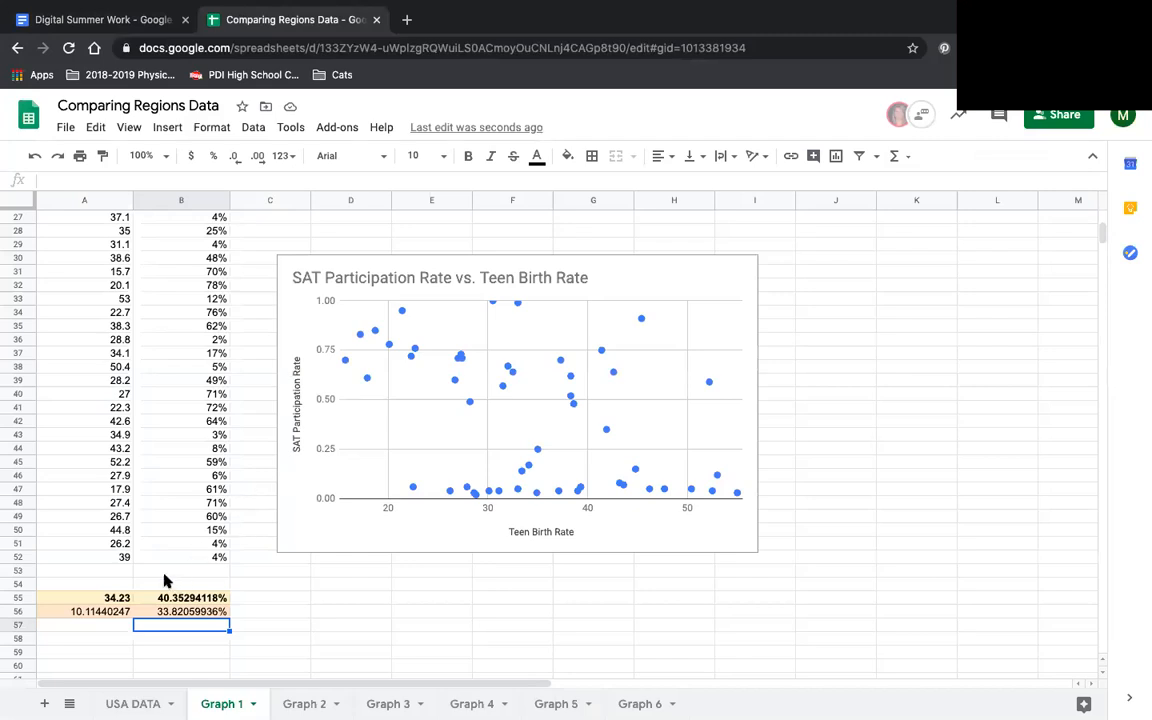
click(123, 638)
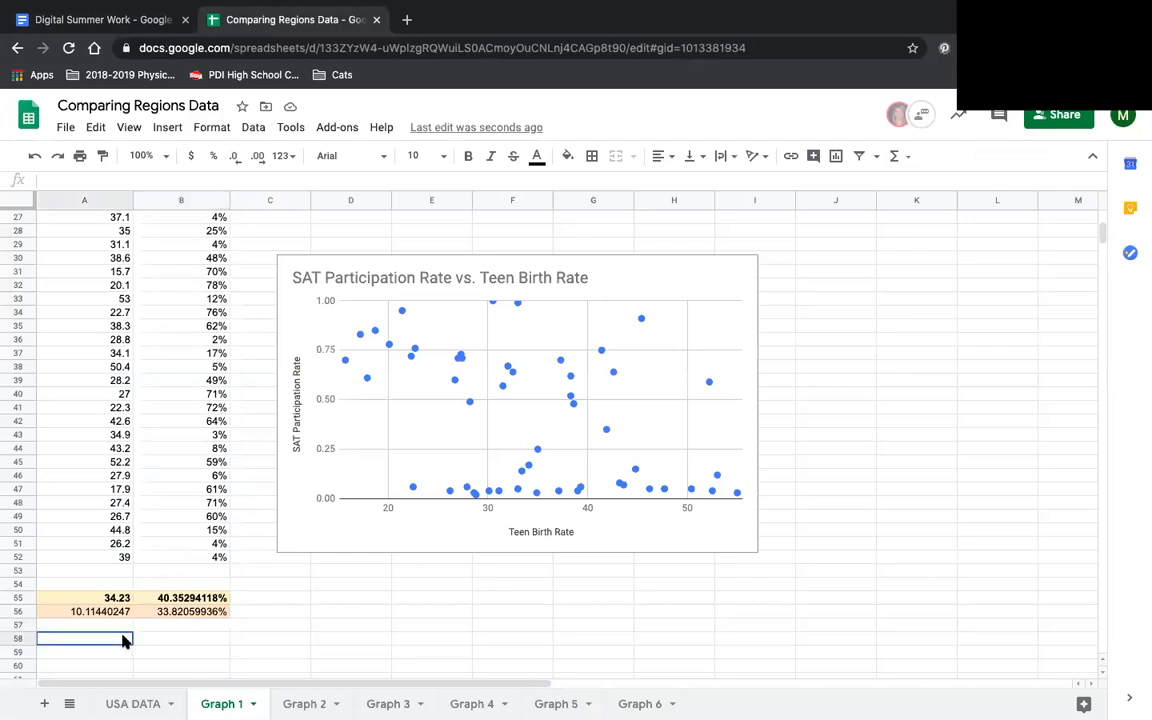
click(357, 600)
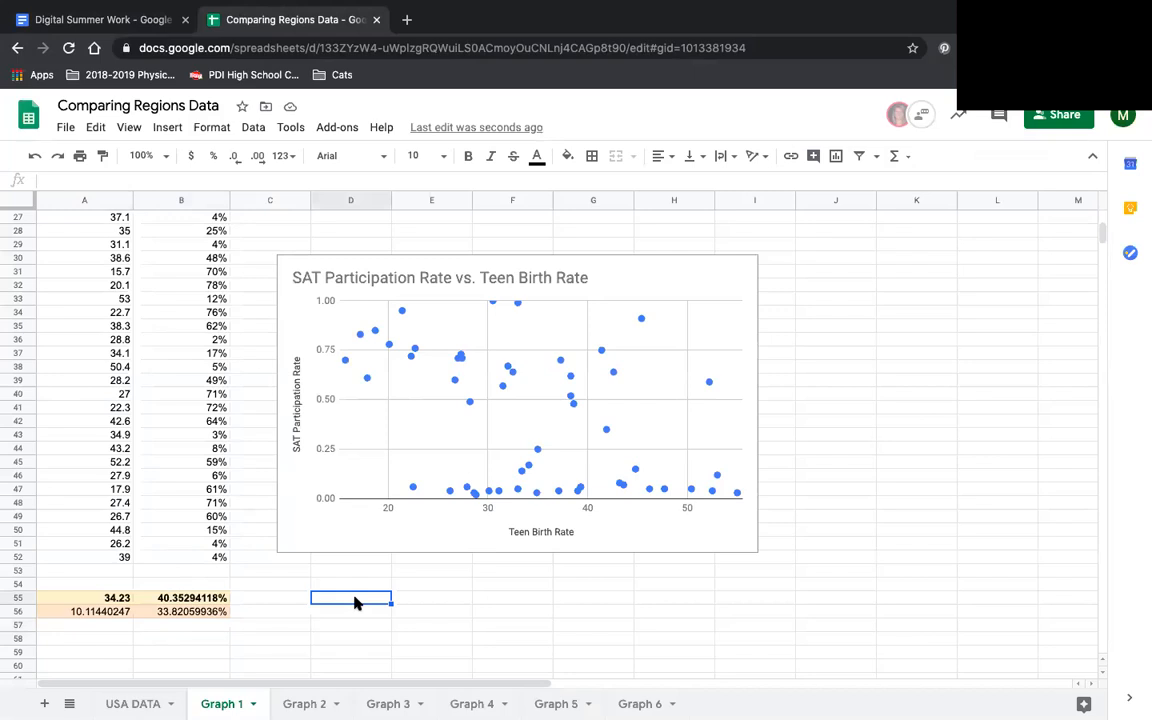
text(=CORR)
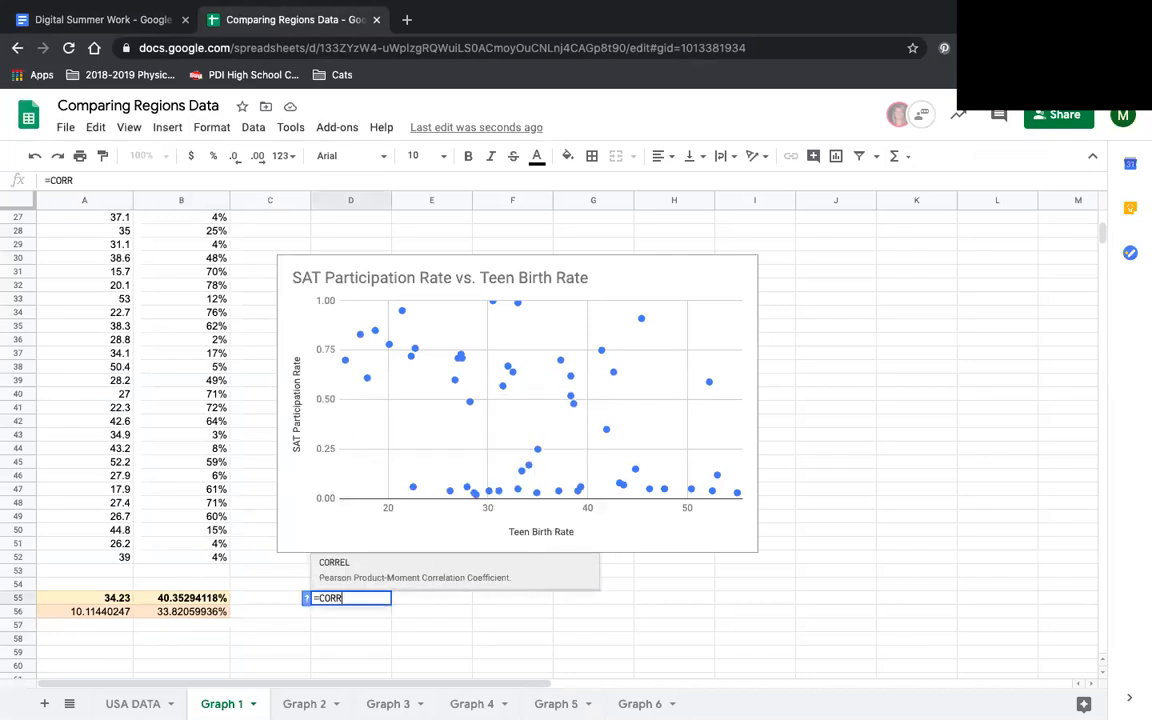
key(Tab)
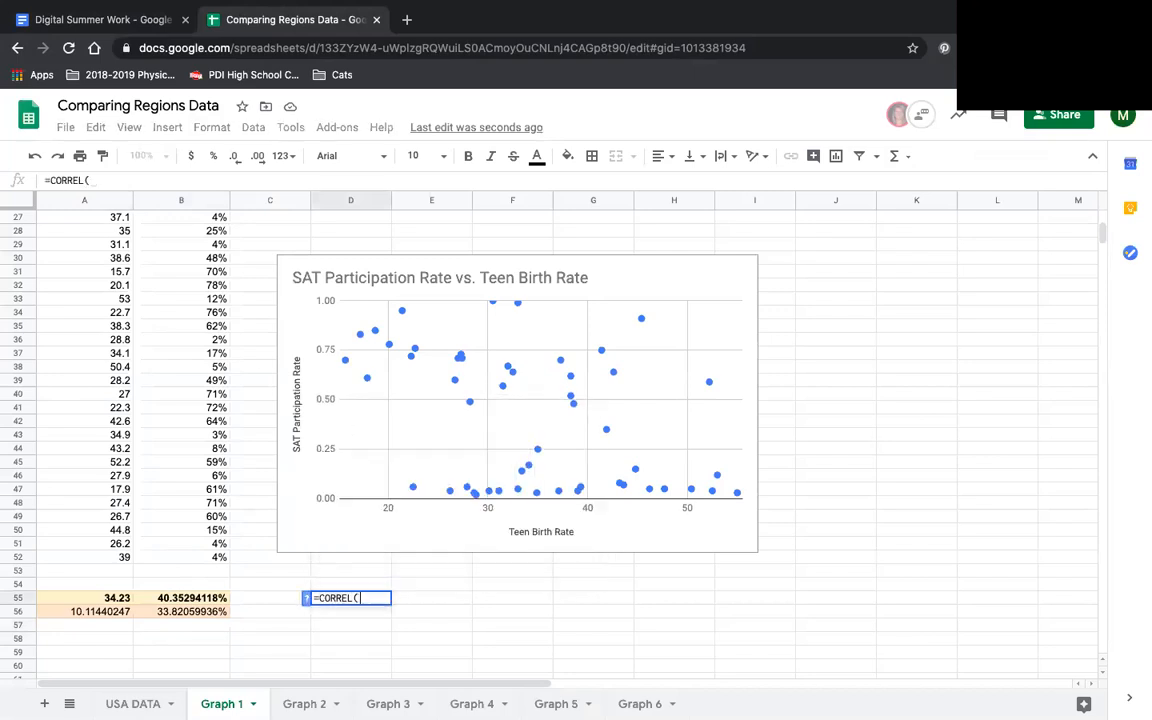
scroll(140, 425, up, 8)
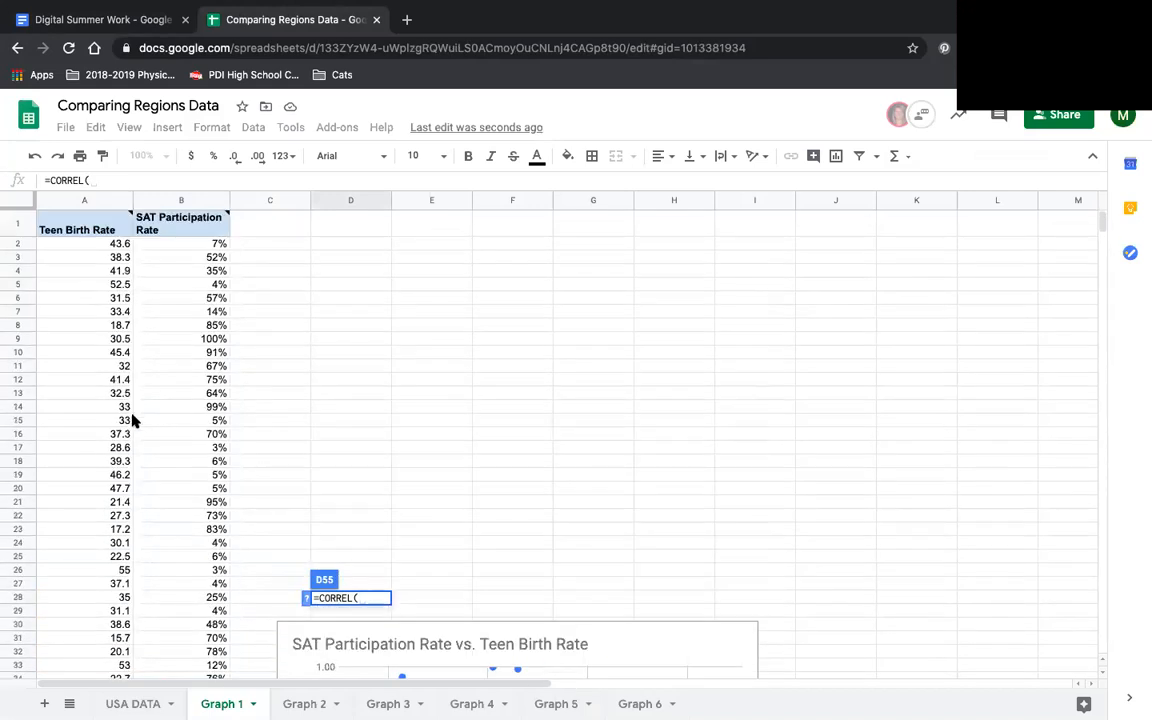
click(105, 243)
scroll(137, 428, down, 3)
scroll(137, 428, down, 5)
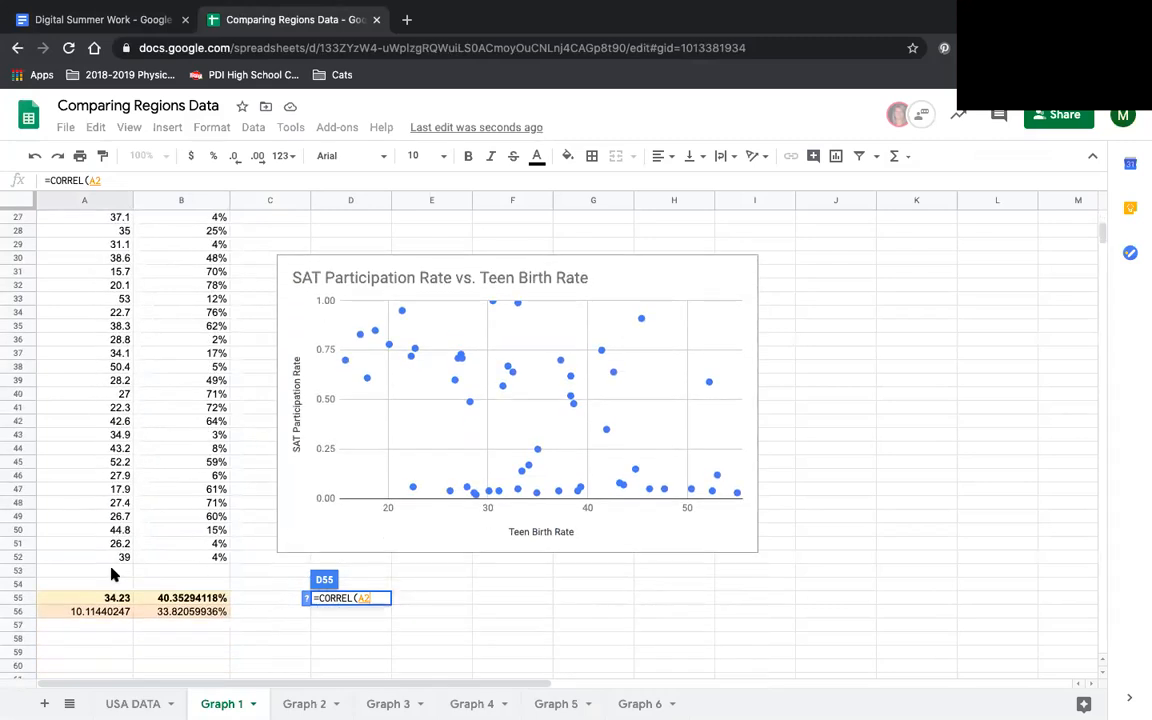
shift+click(110, 557)
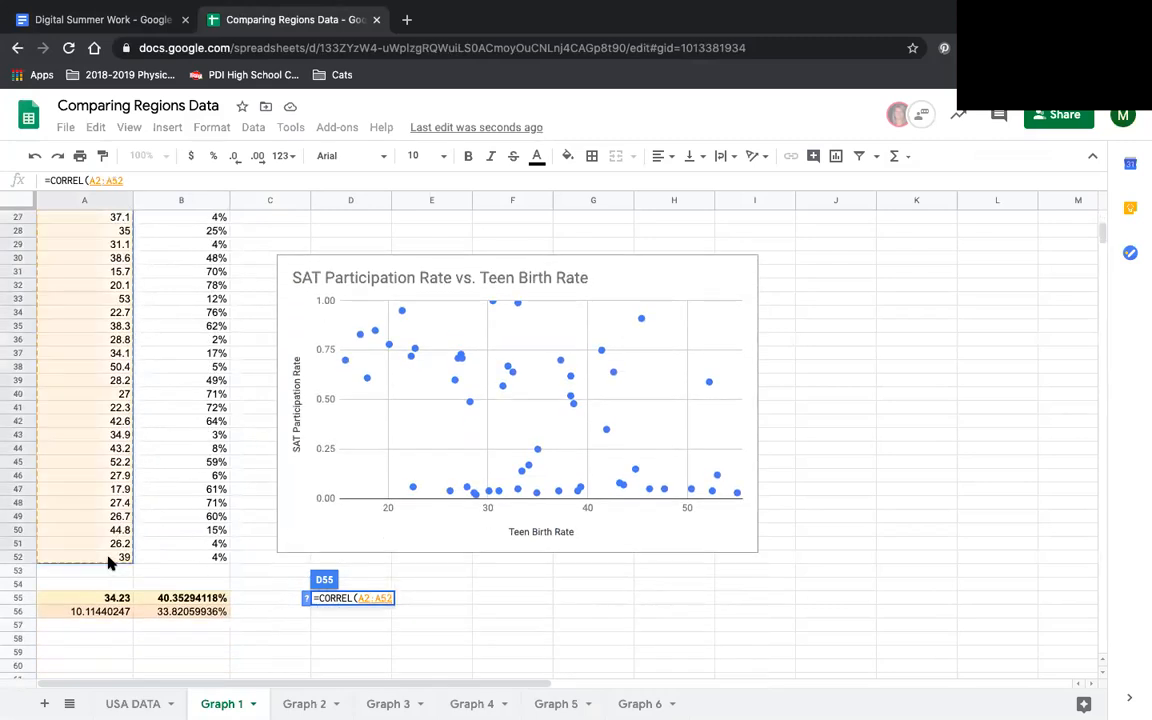
text(,)
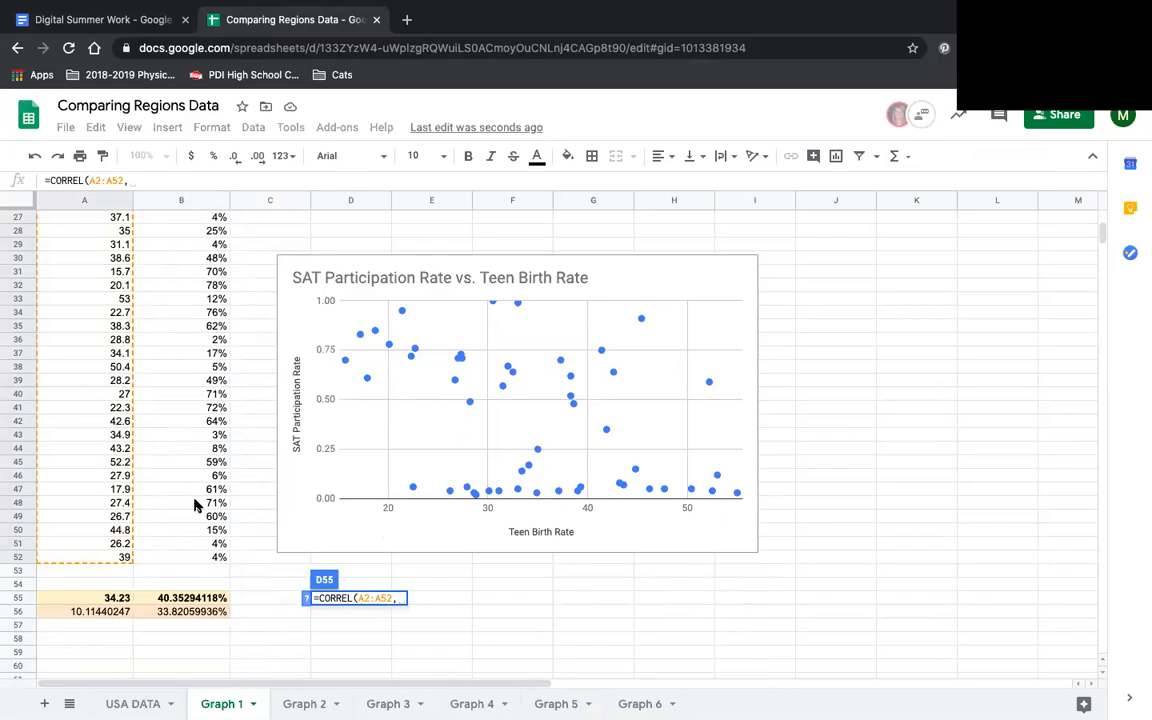
- Complete the CORREL formula in D55 with the SAT Participation Rate range B2:B52 as its second data set
scroll(193, 504, up, 8)
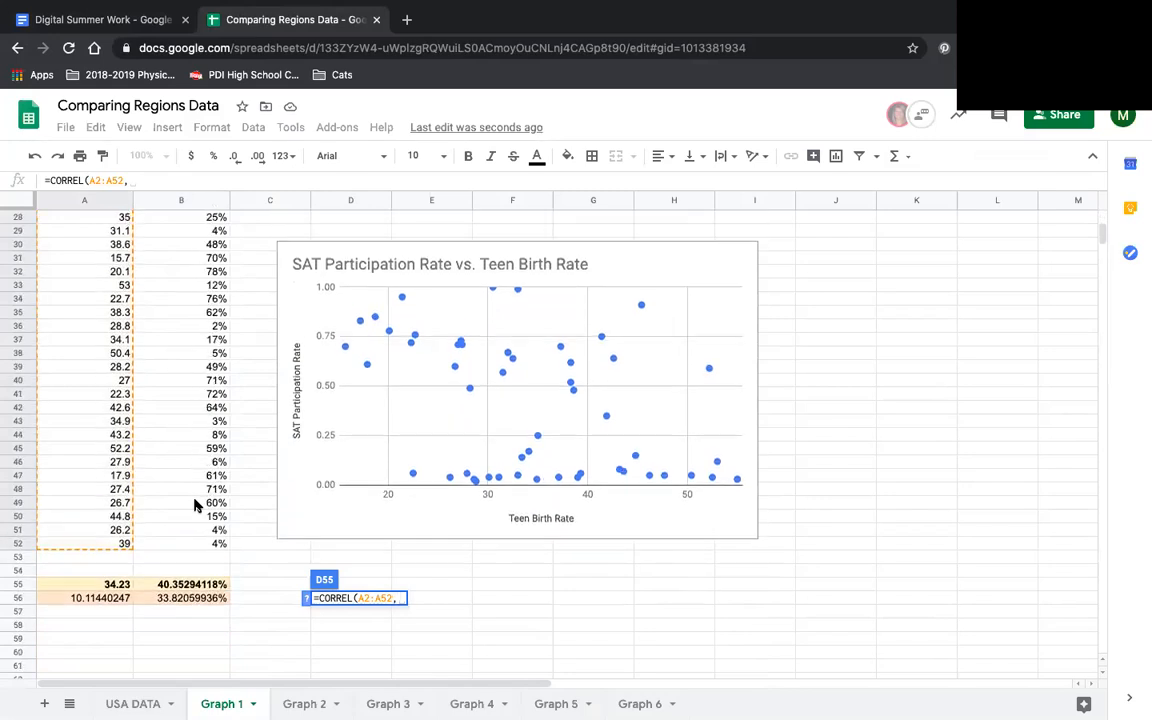
scroll(193, 504, up, 1)
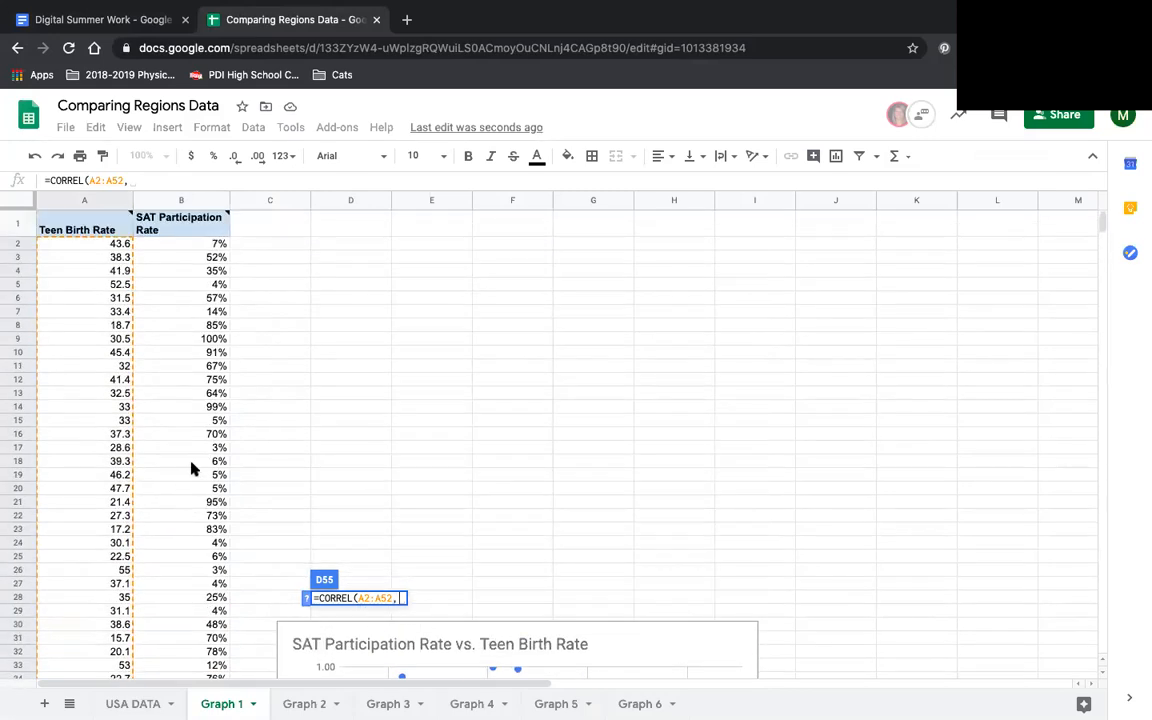
click(208, 243)
scroll(167, 486, down, 7)
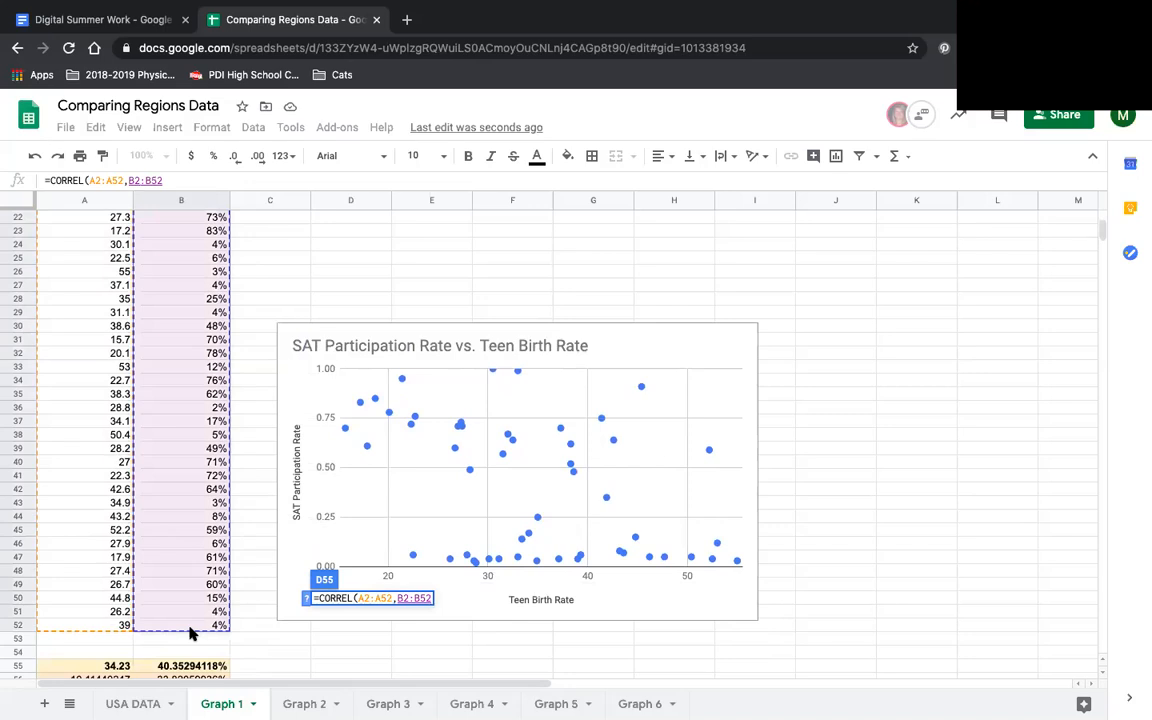
key(Return)
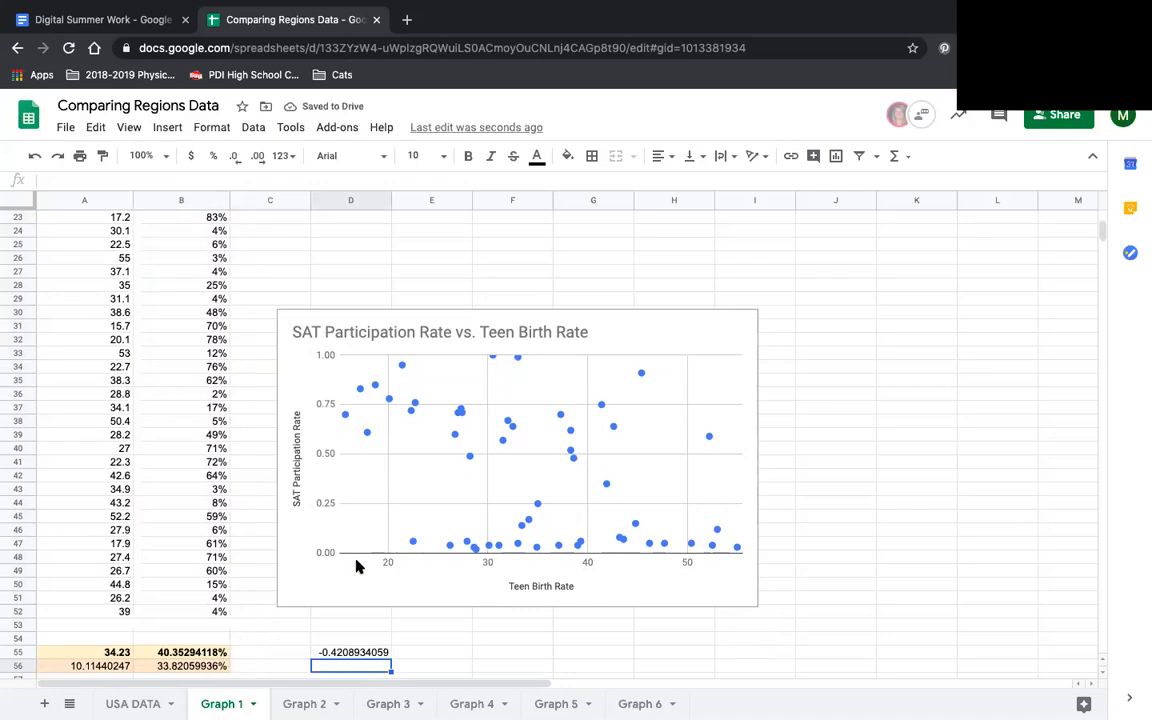
- In the Step 5 table of Digital Summer Work, record prediction Negative and correlation coefficient -.42 for Data Sets 1 & 2
click(90, 22)
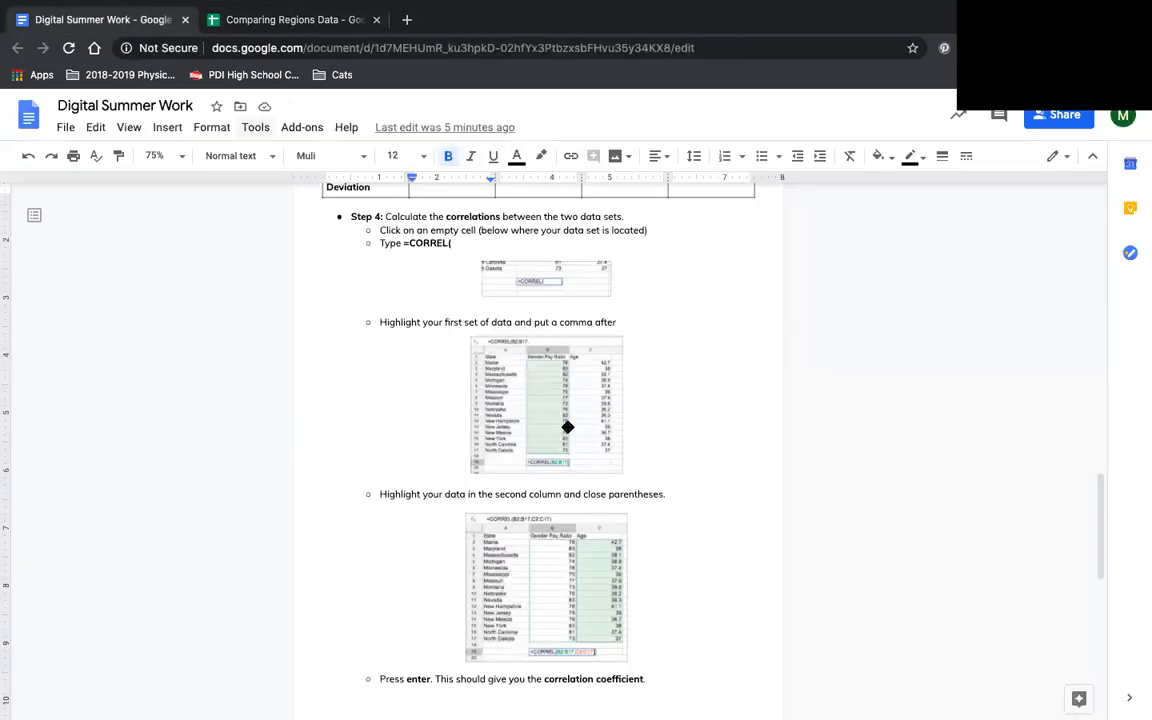
scroll(569, 425, down, 1)
scroll(569, 425, down, 5)
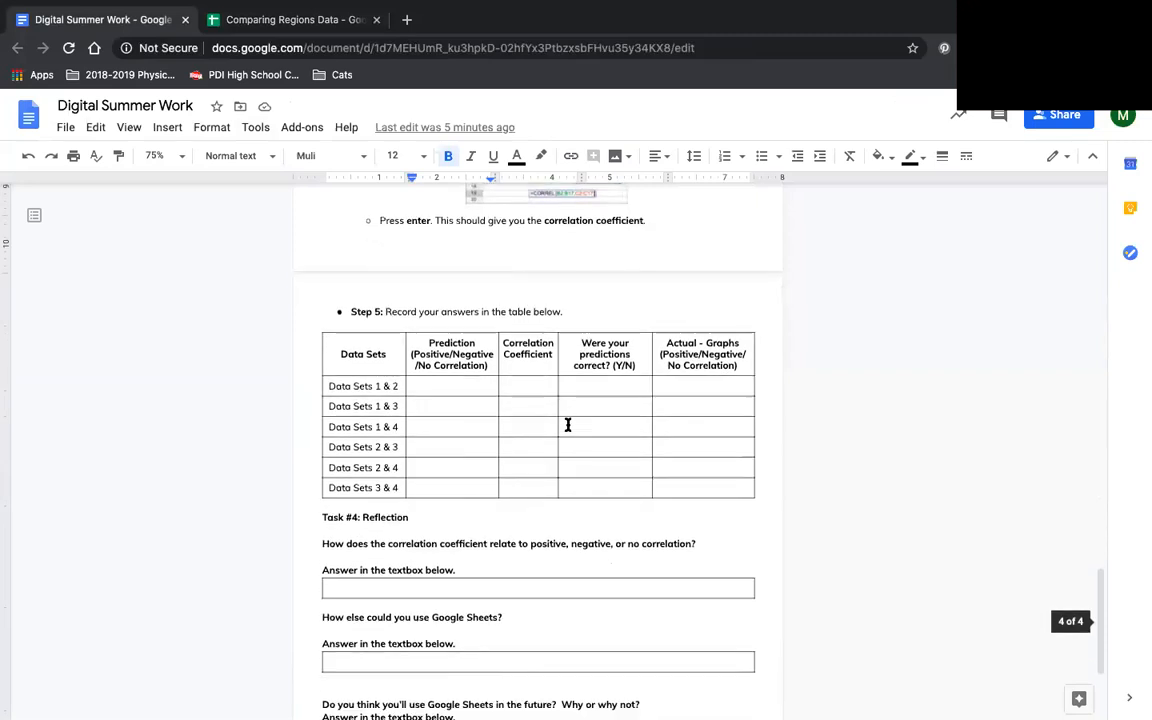
click(446, 383)
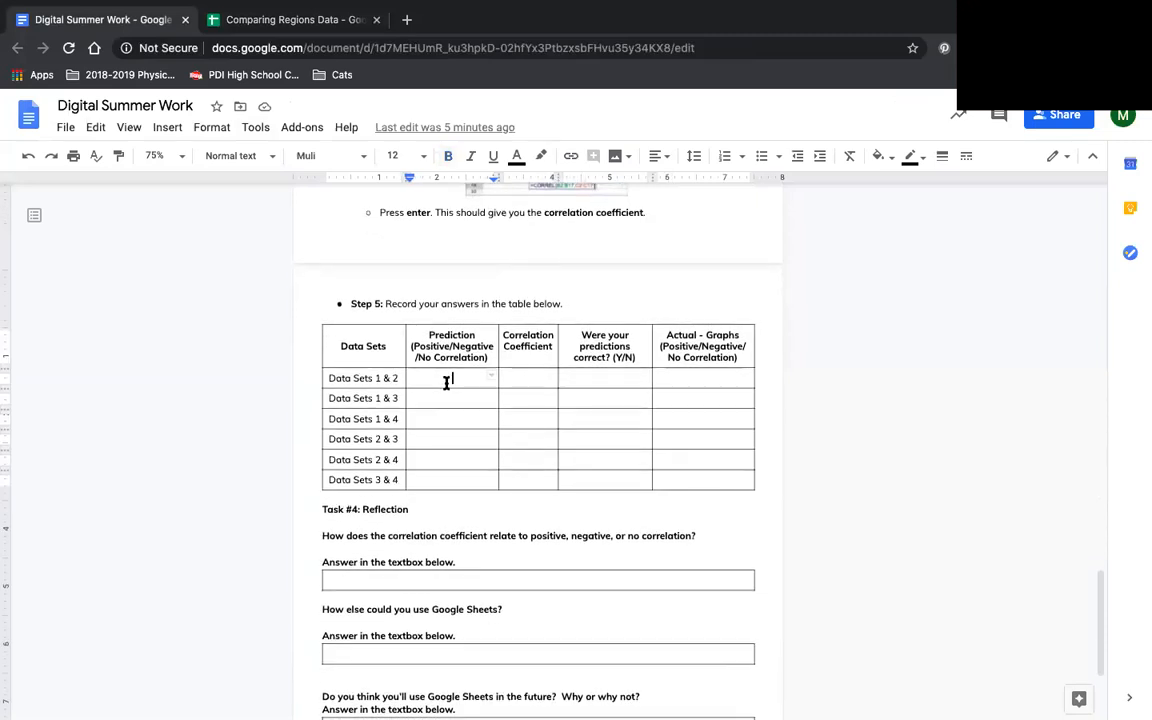
text(Negative)
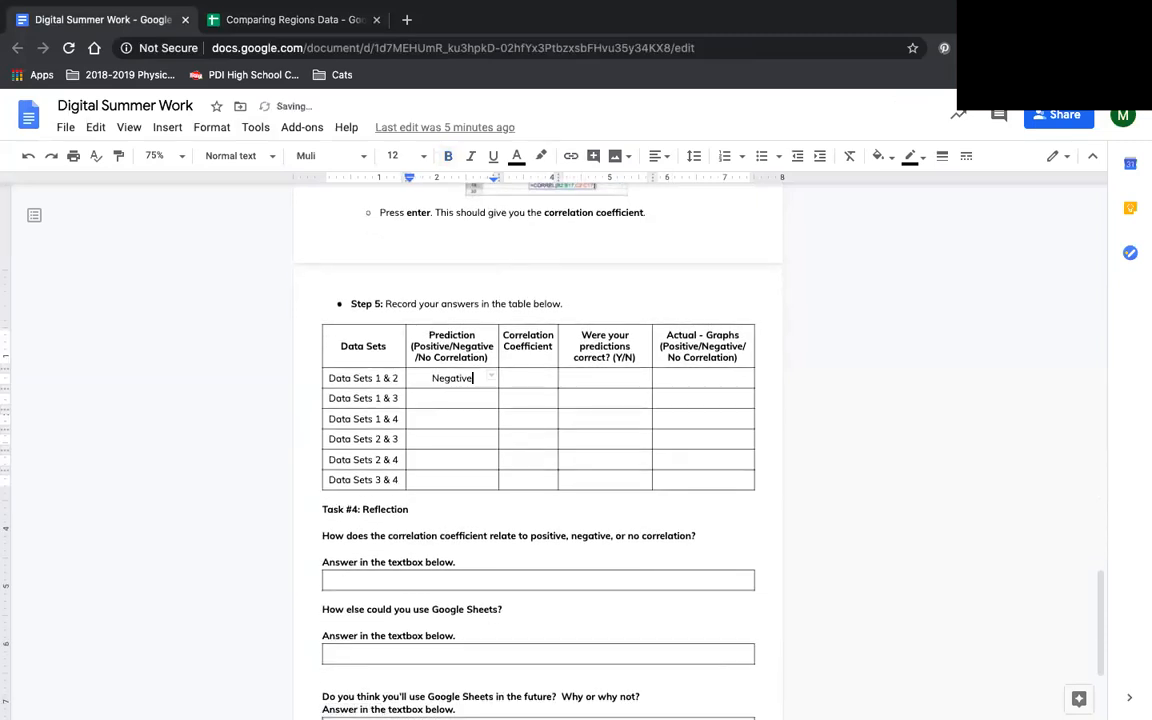
key(Tab)
text(-.42)
key(Tab)
- Mark the Data Sets 1 & 2 prediction as correct with Yes and enter Negative as the actual graph correlation
text(Yes)
key(Tab)
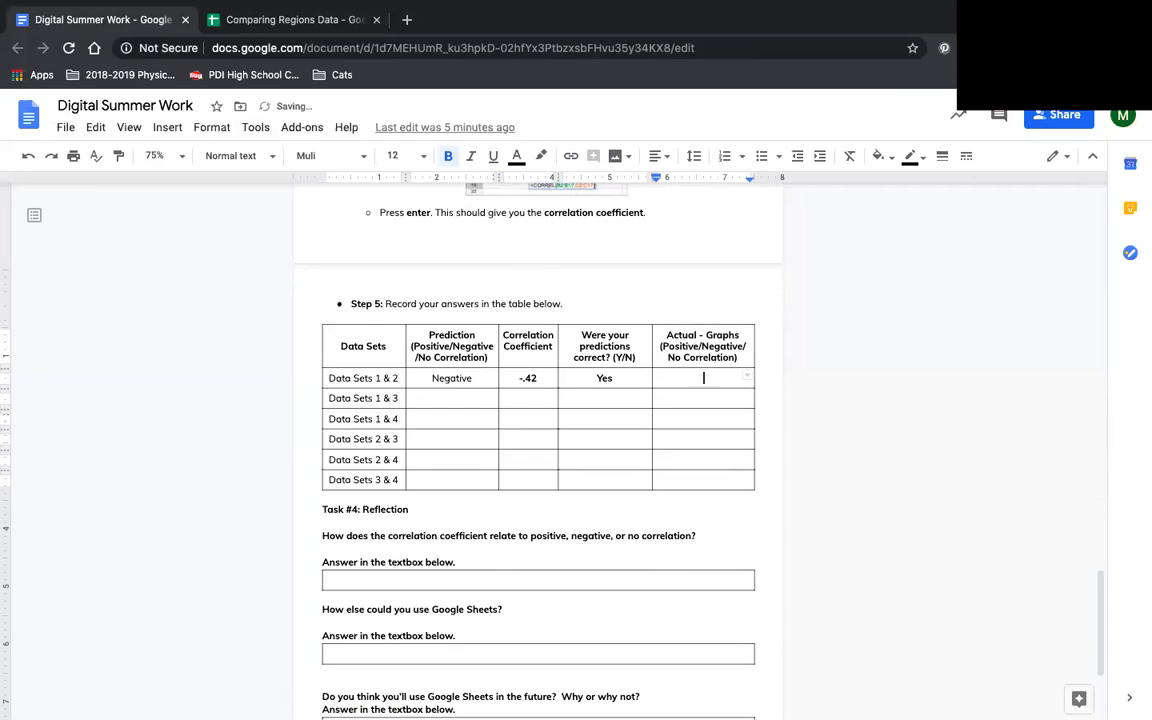
text(Negative)
scroll(566, 535, down, 2)
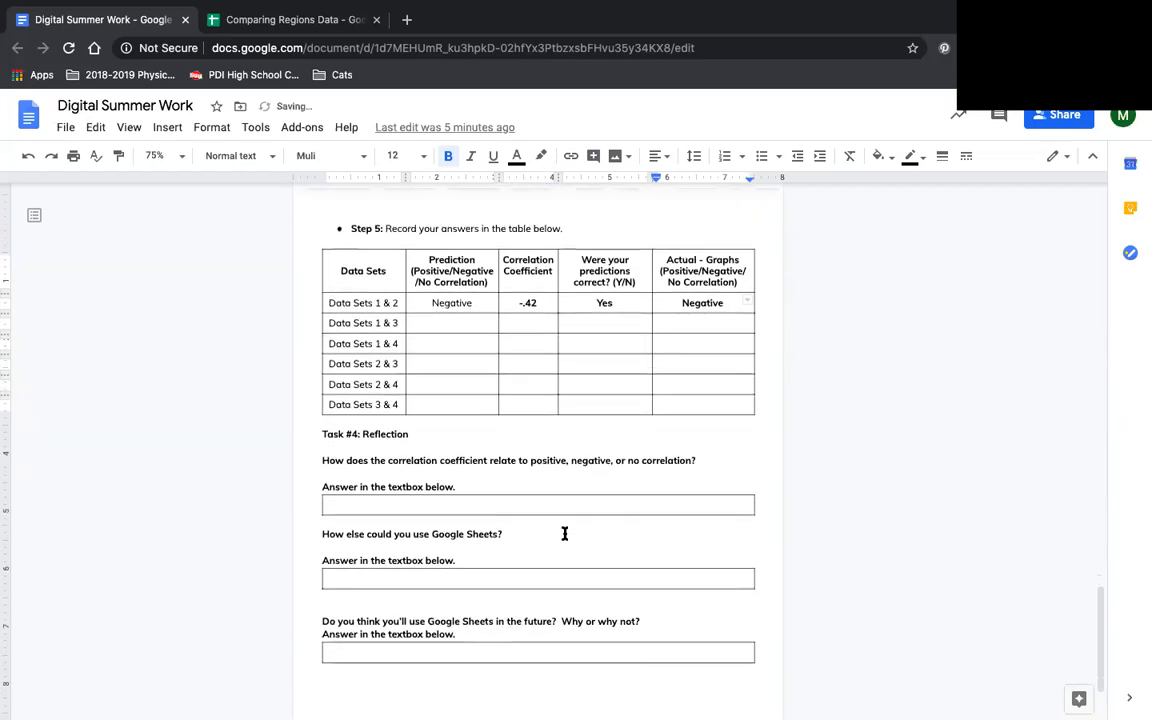